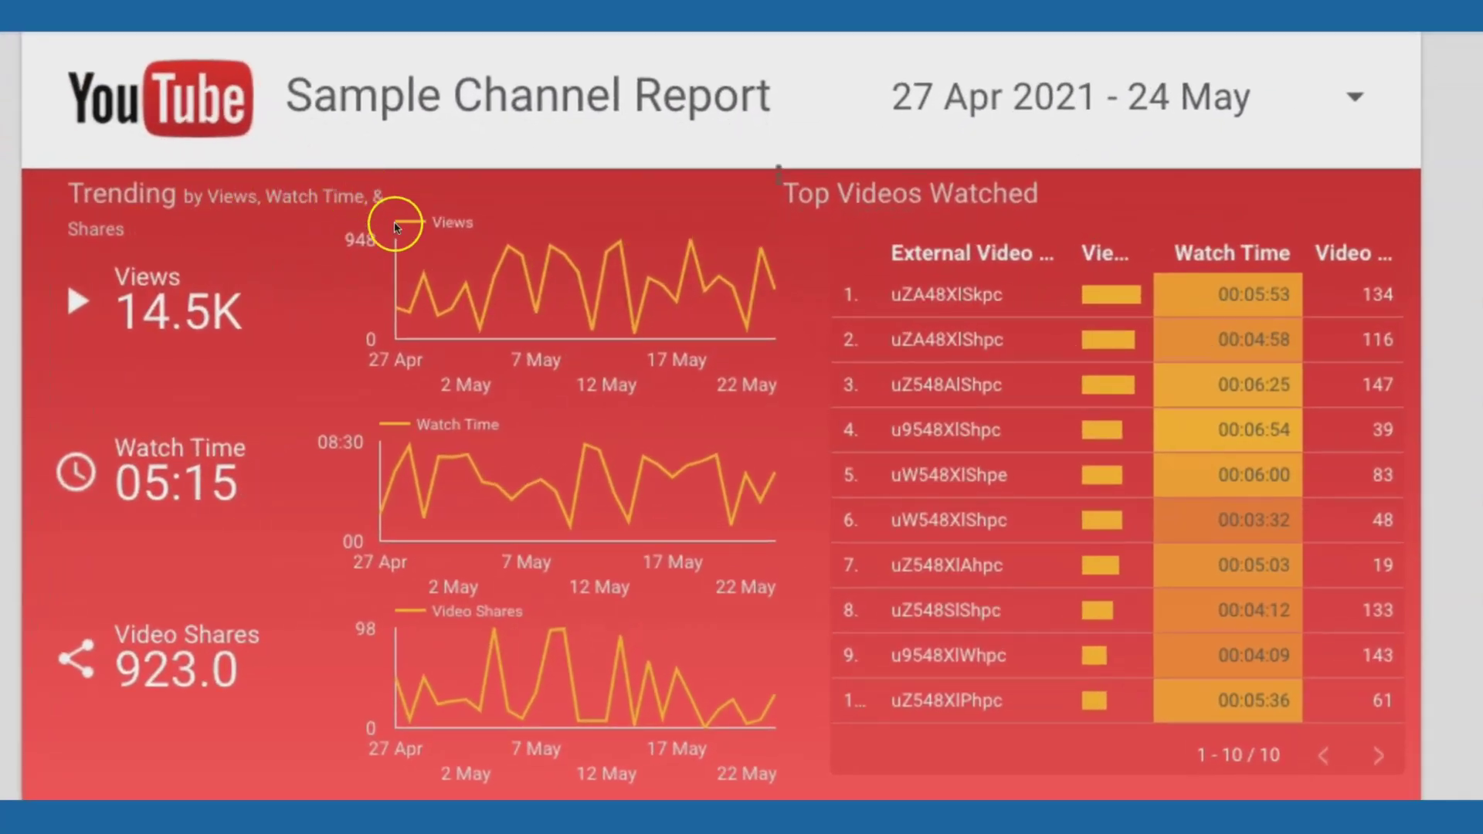
Go to datastudio.google.com and sign in with the Google account's e-mail and password
mouse_move(404, 265)
mouse_move(431, 468)
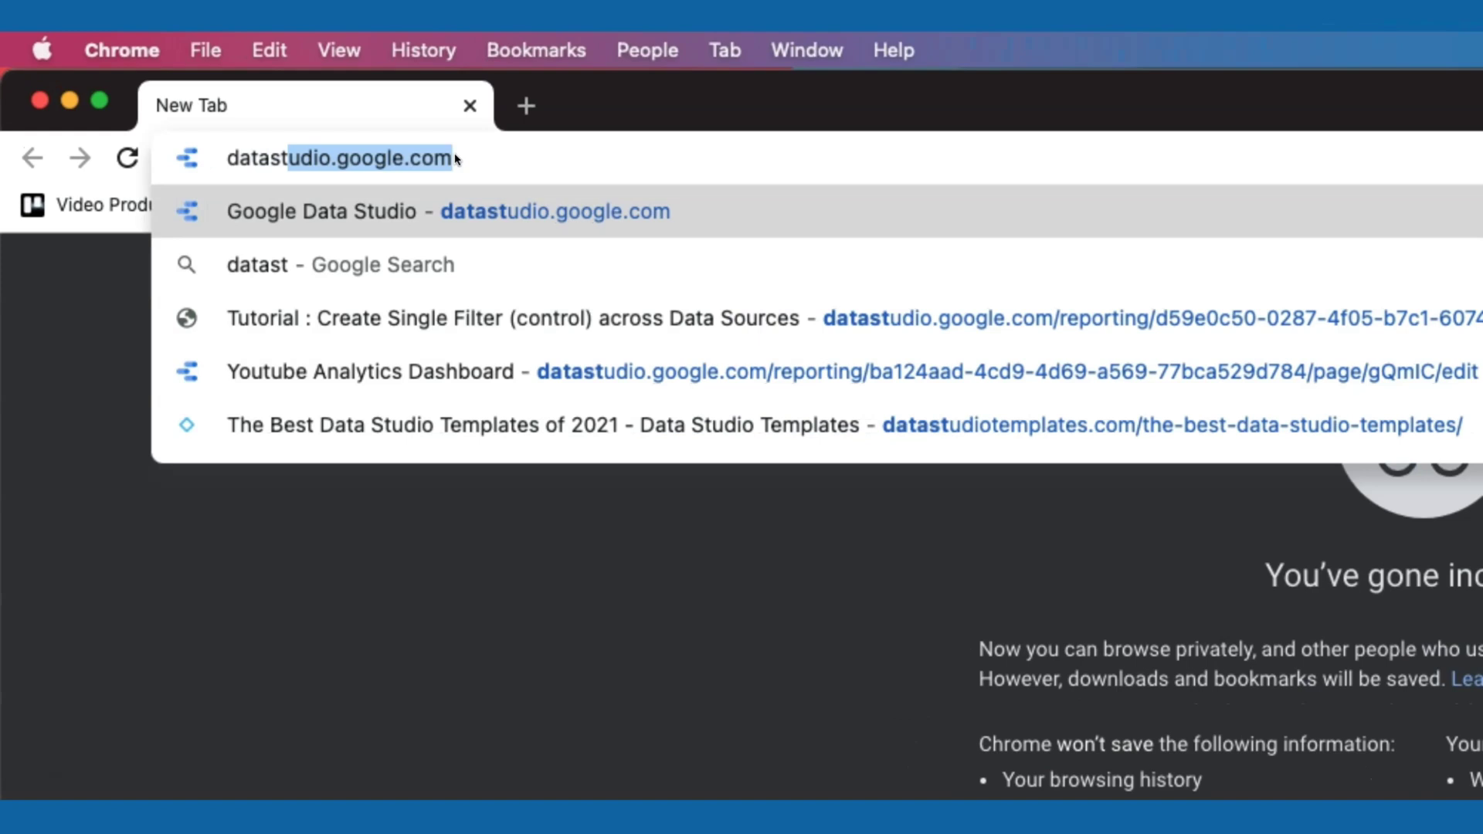
key(Return)
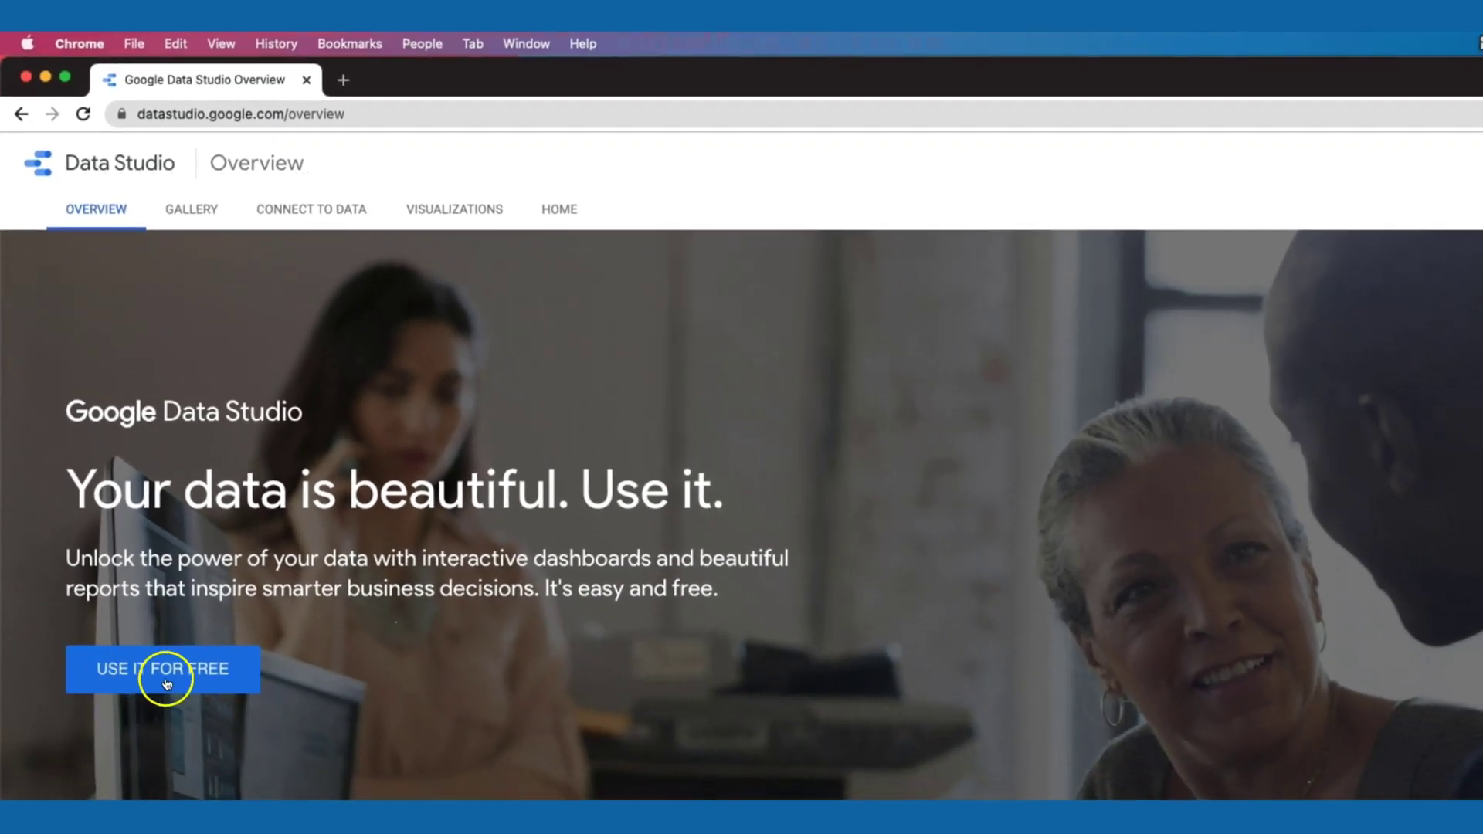
click(170, 678)
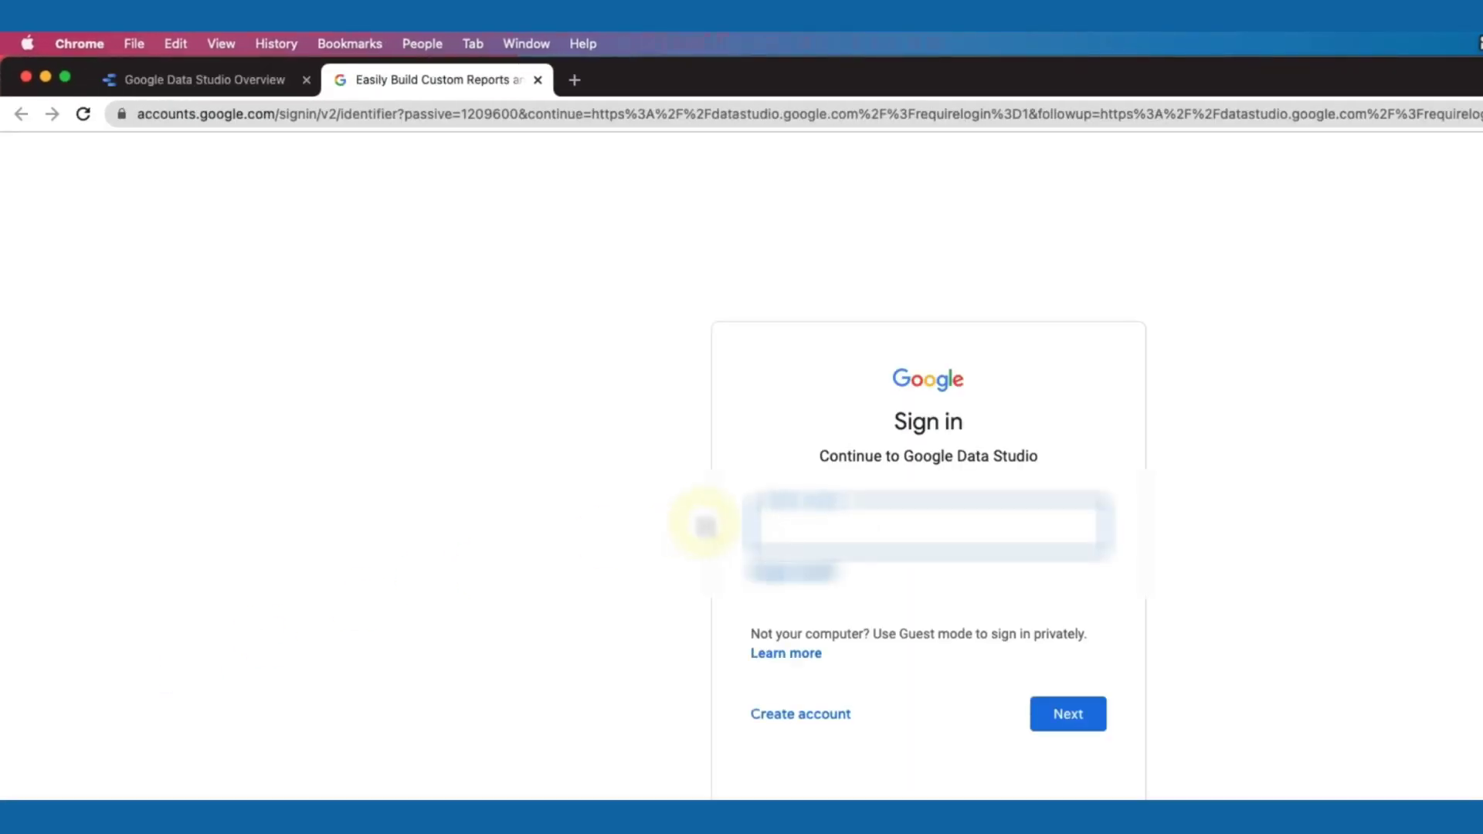
click(827, 517)
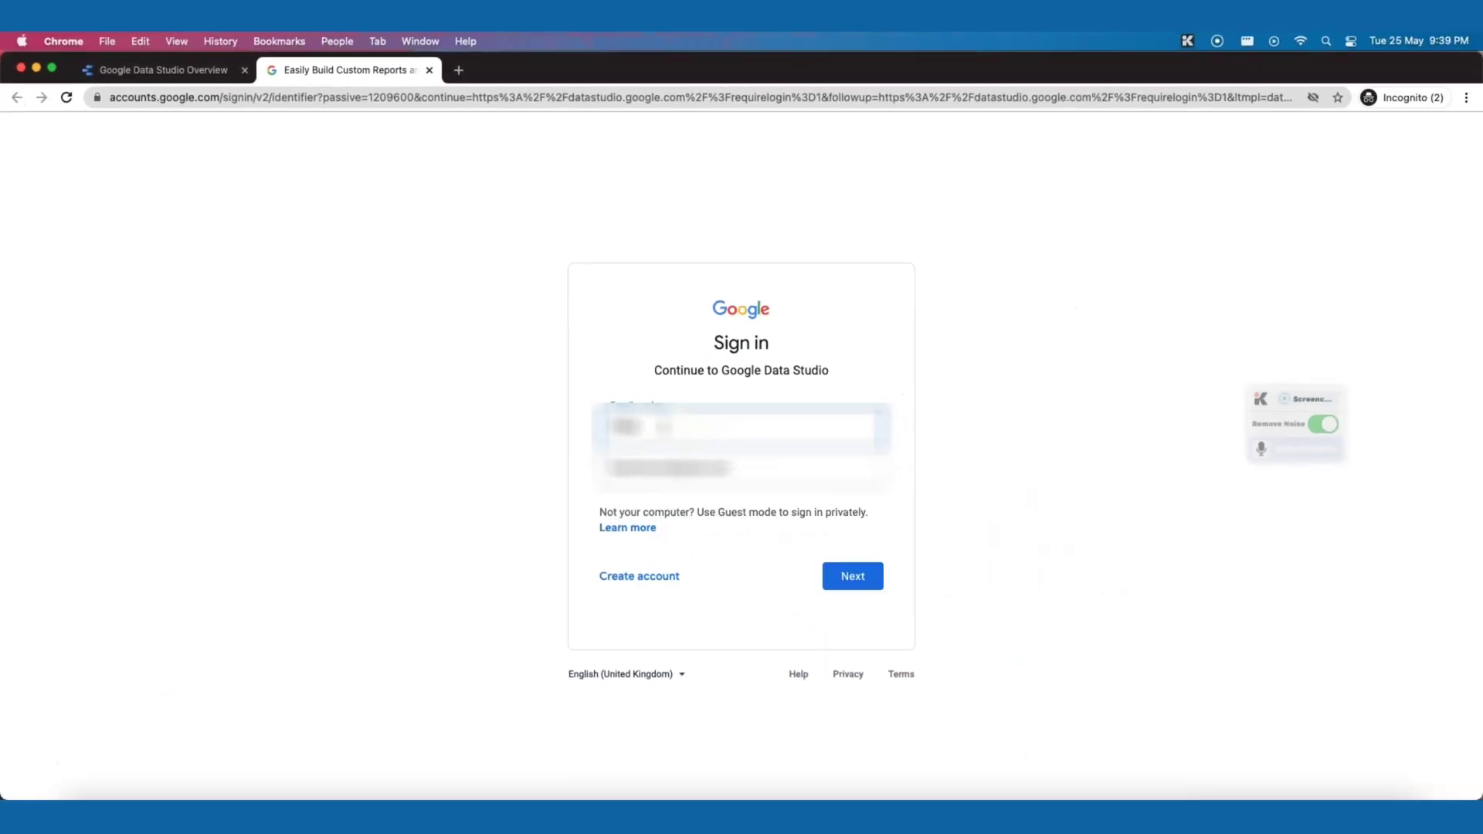
click(678, 468)
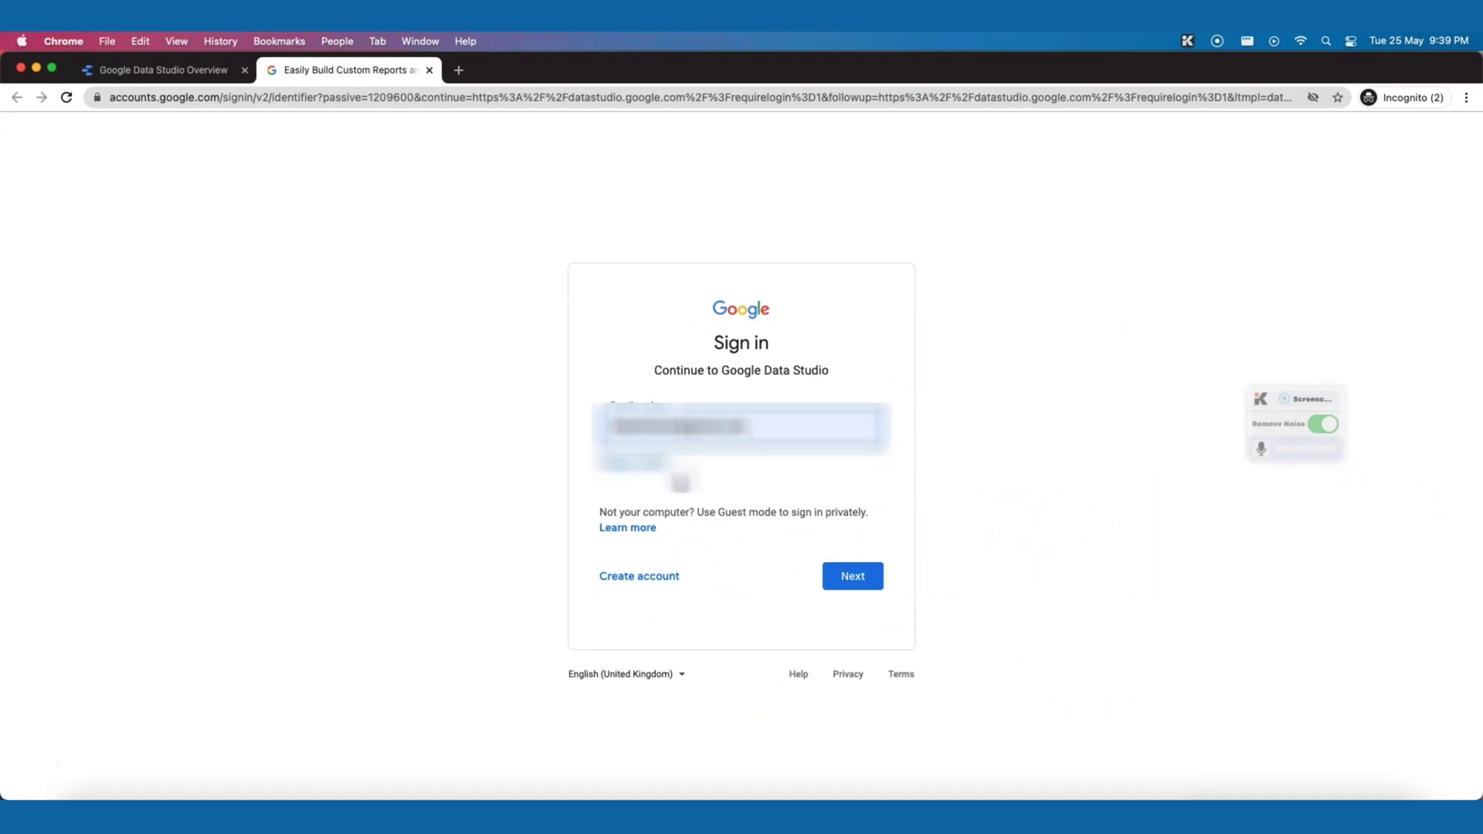
click(846, 575)
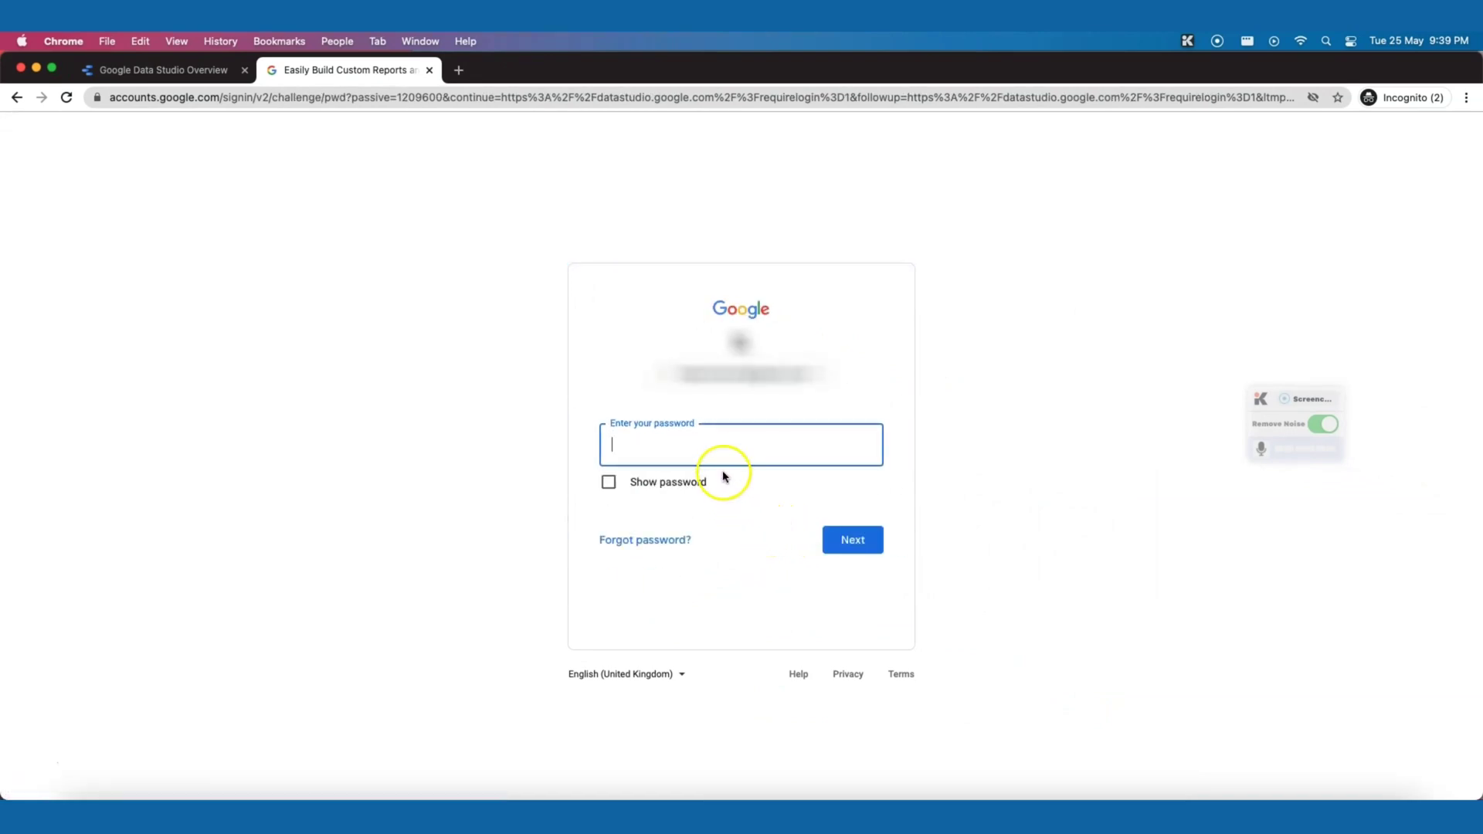
click(721, 445)
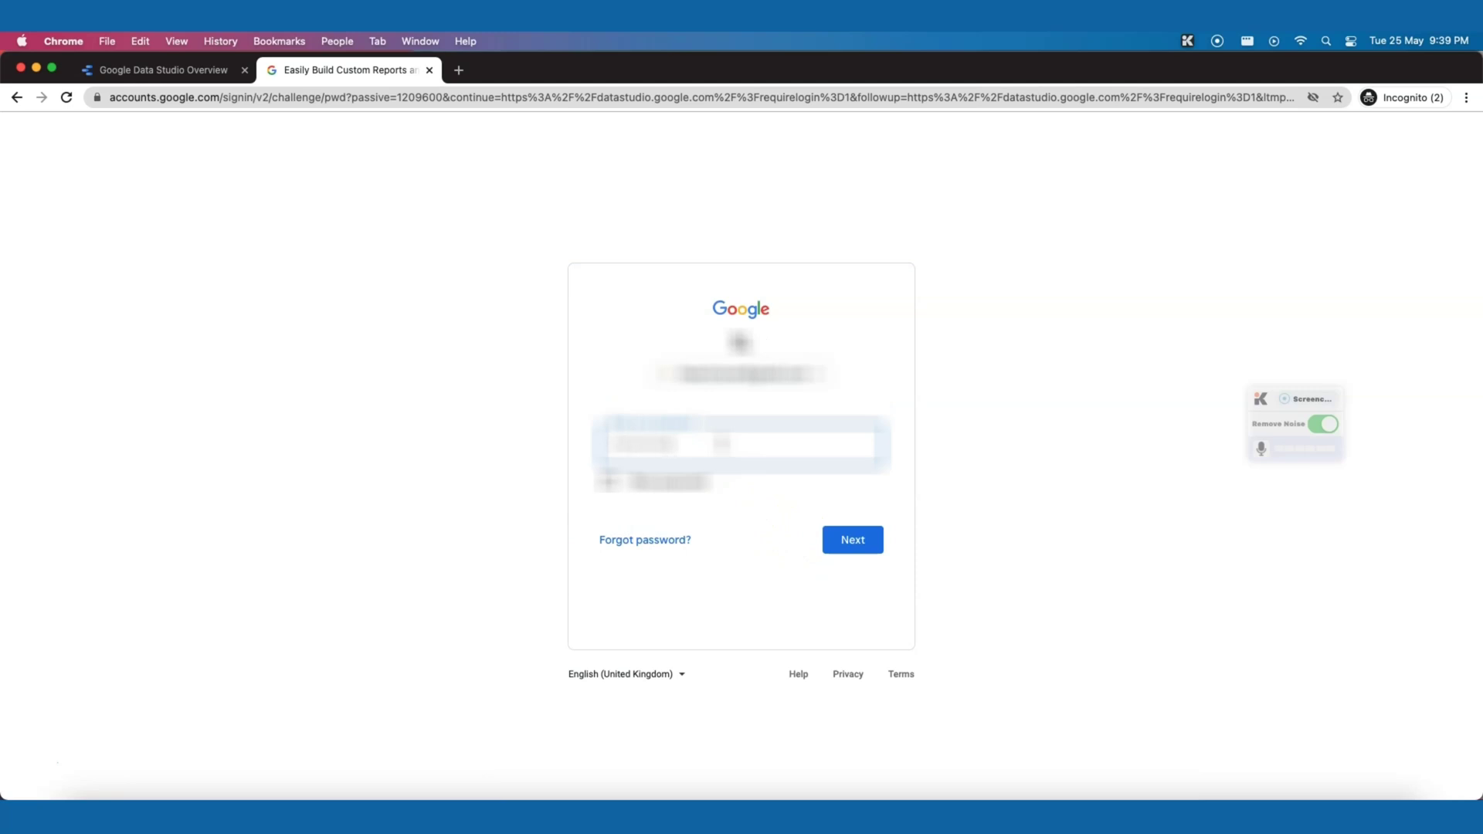
key(Return)
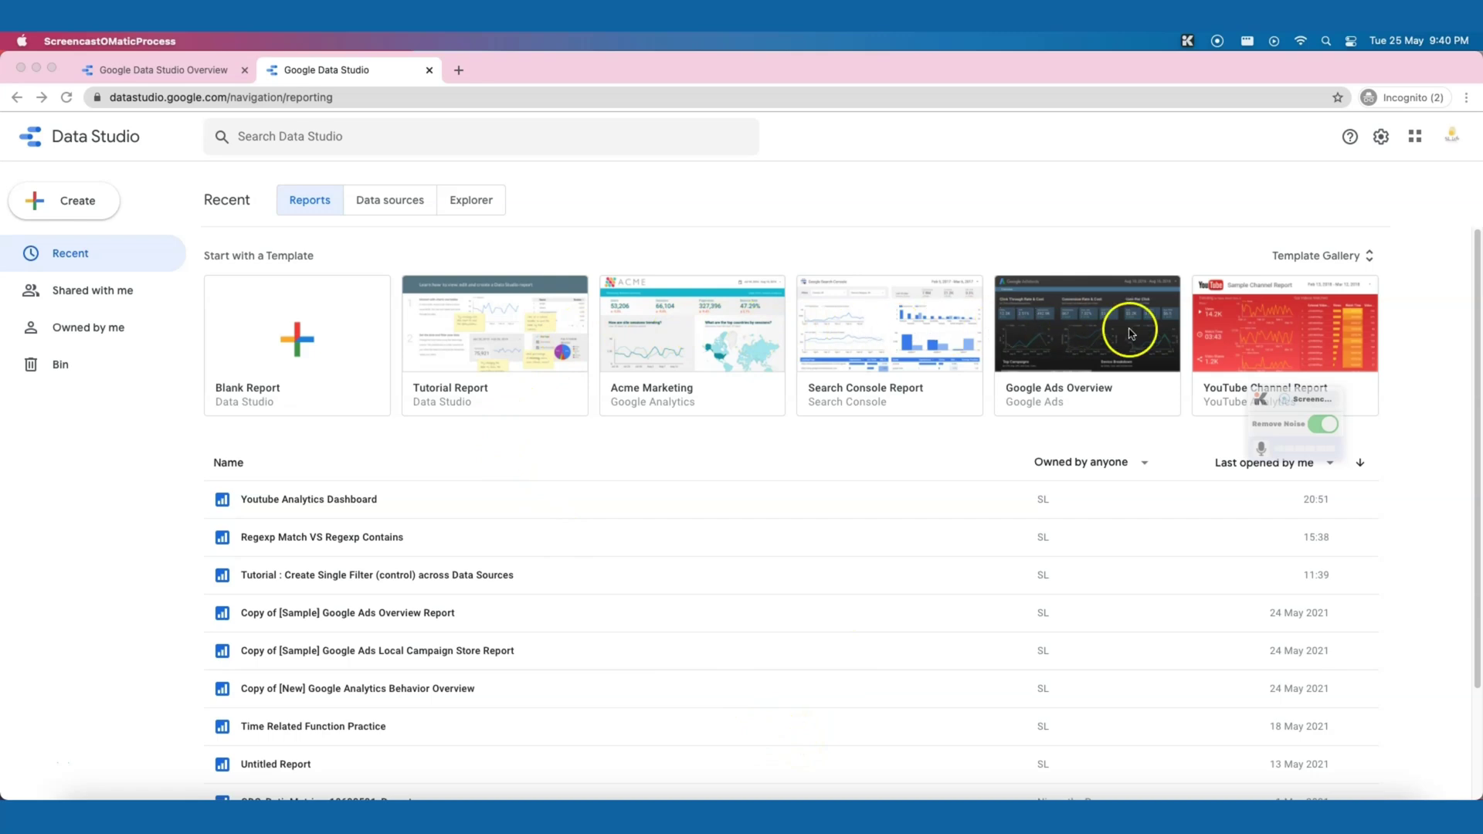
Expand the Template Gallery to show all twelve starter templates, such as World Population Data
click(1305, 260)
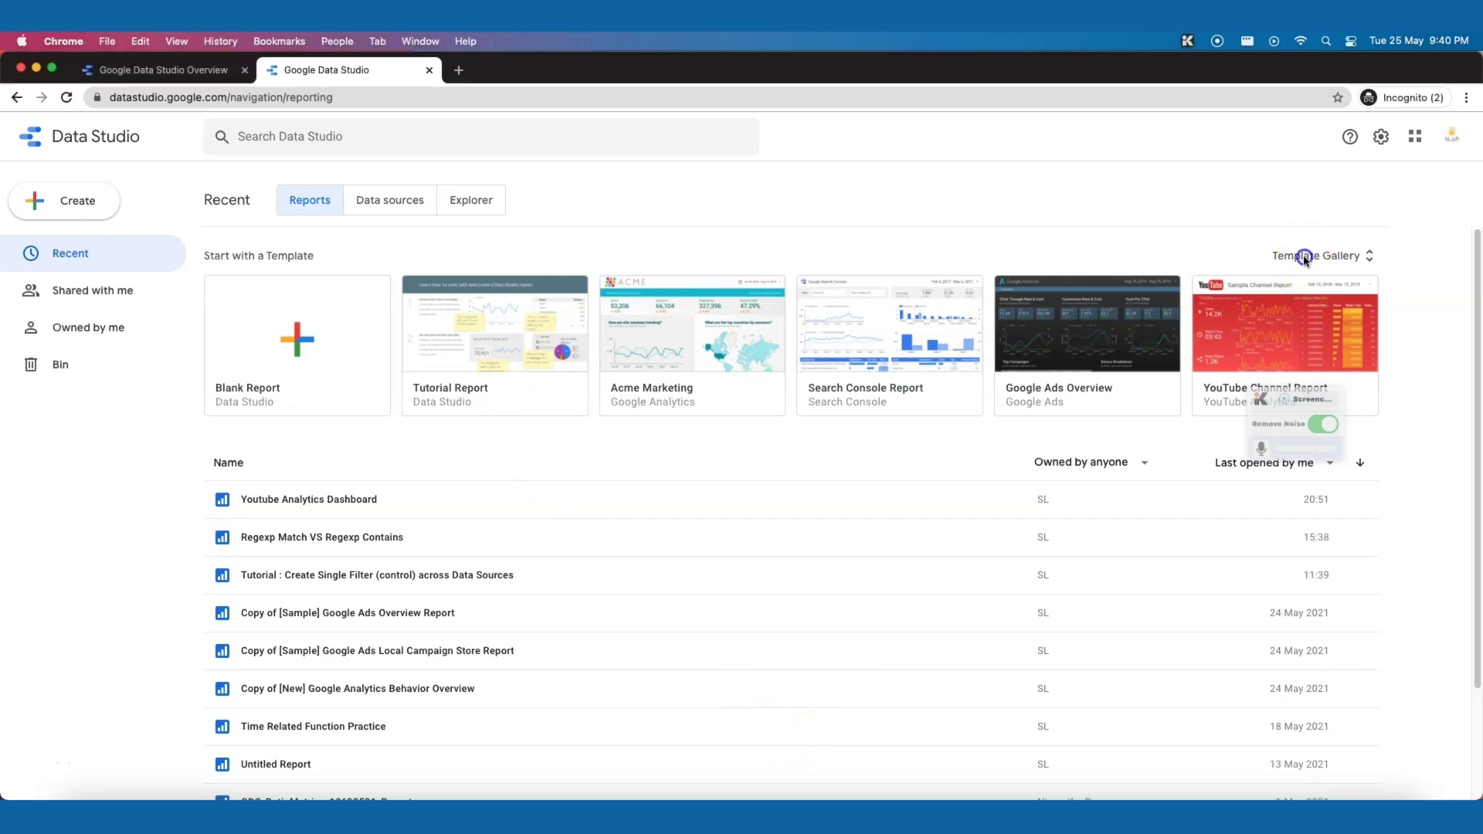
click(1318, 260)
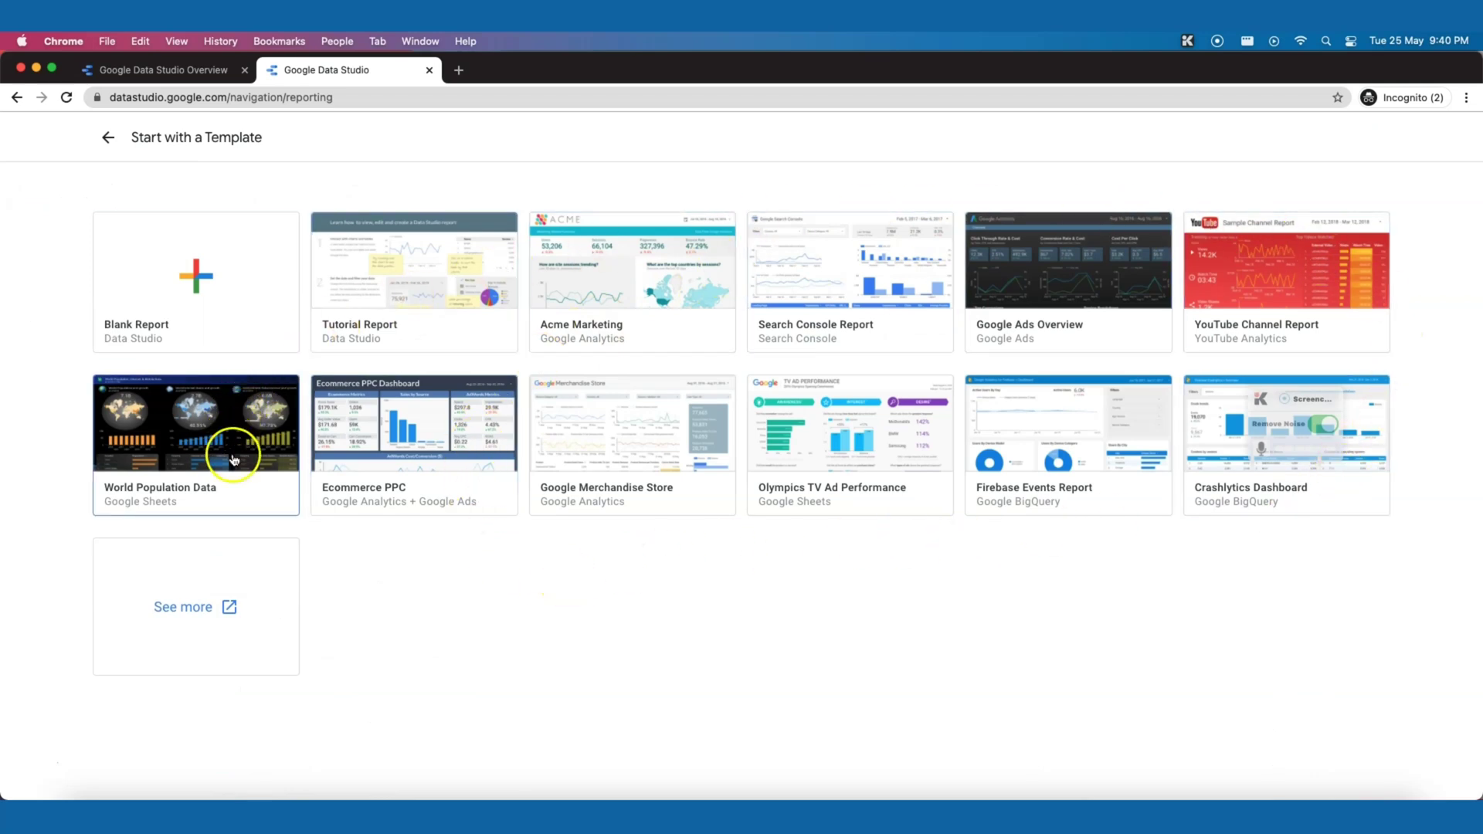
Open the online Report Gallery in a new tab and browse the Marketing Templates
click(199, 615)
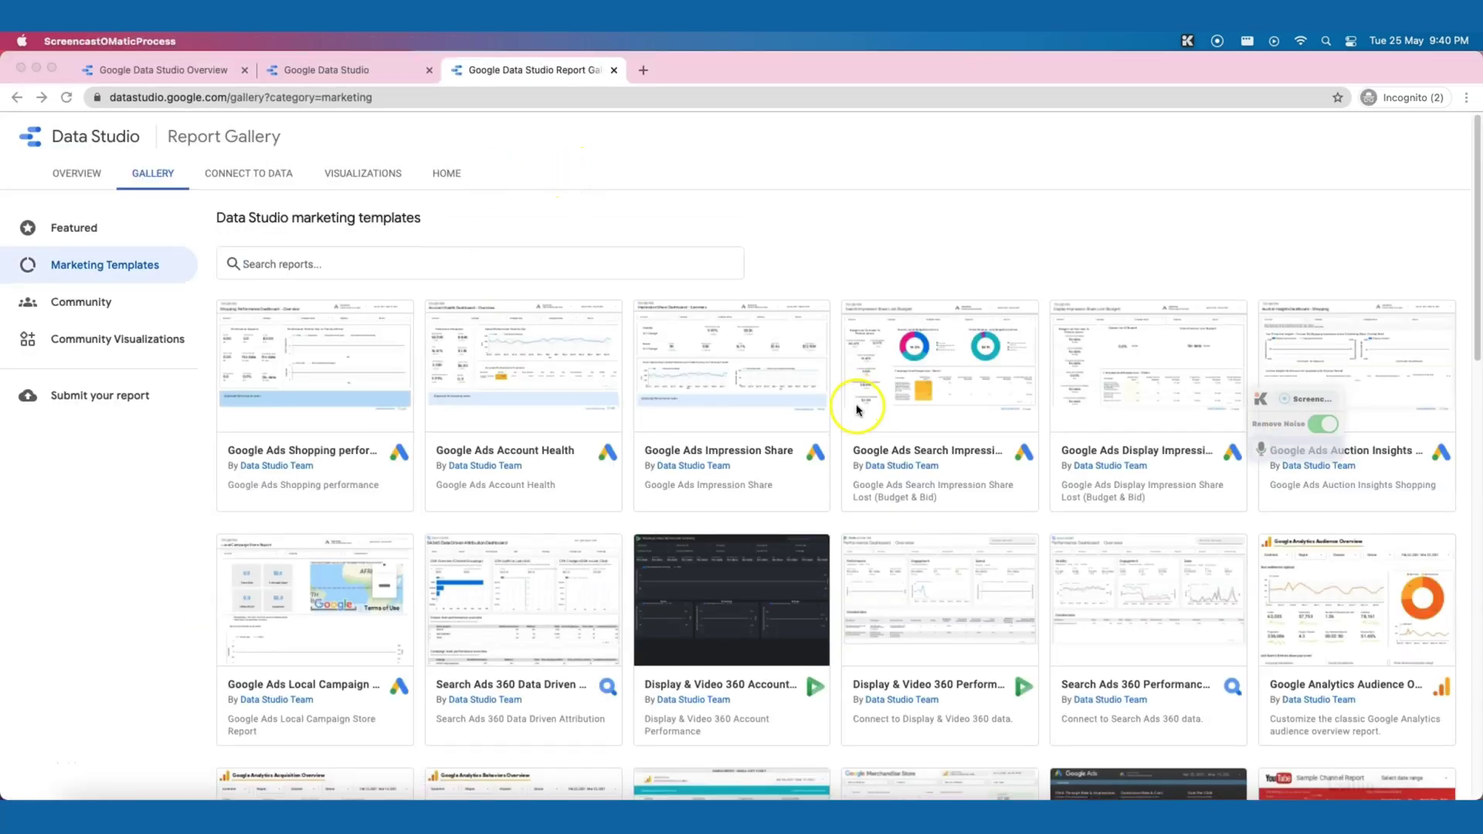
scroll(857, 410, down, 5)
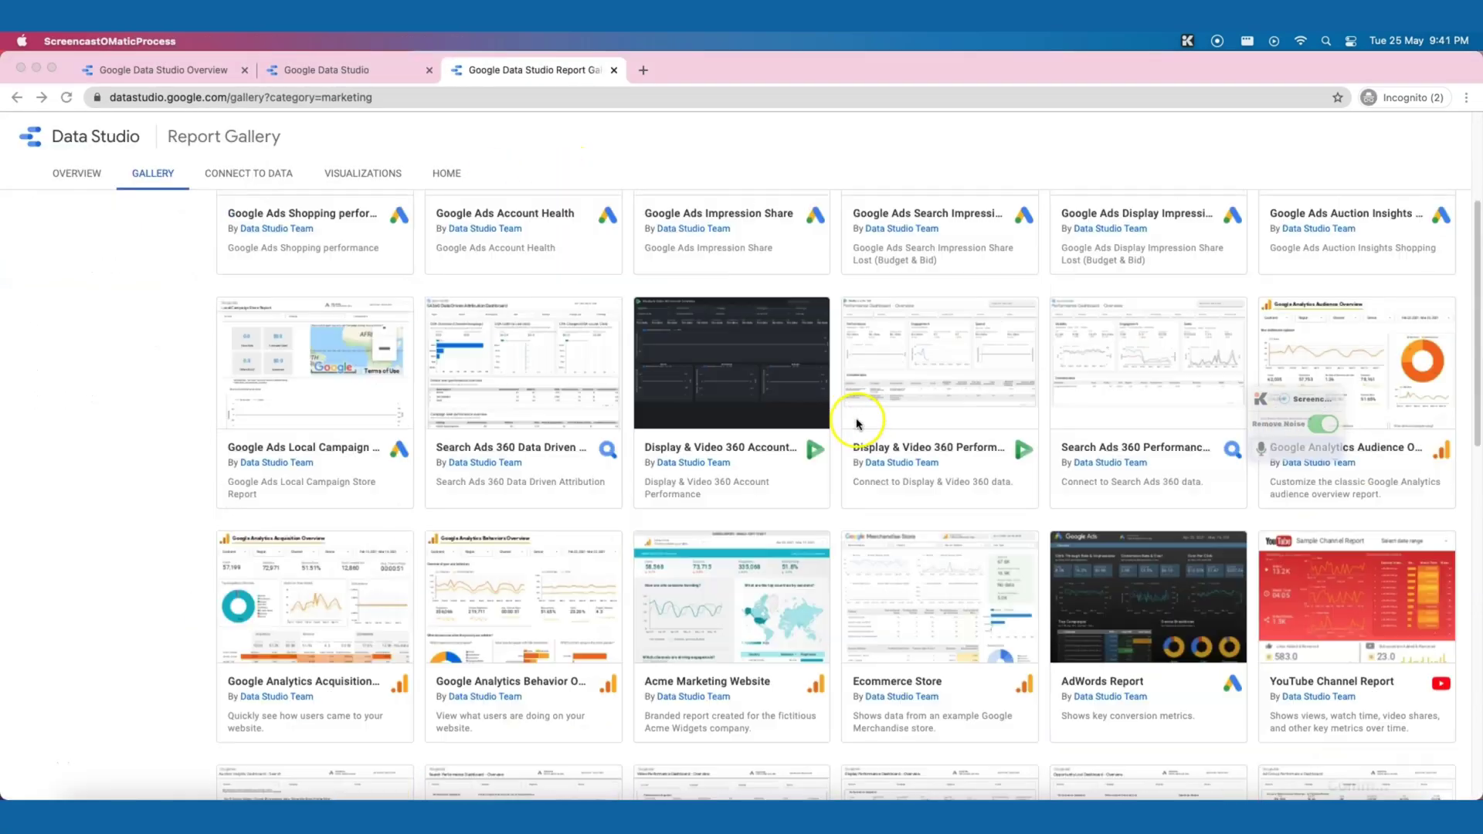
scroll(858, 424, down, 7)
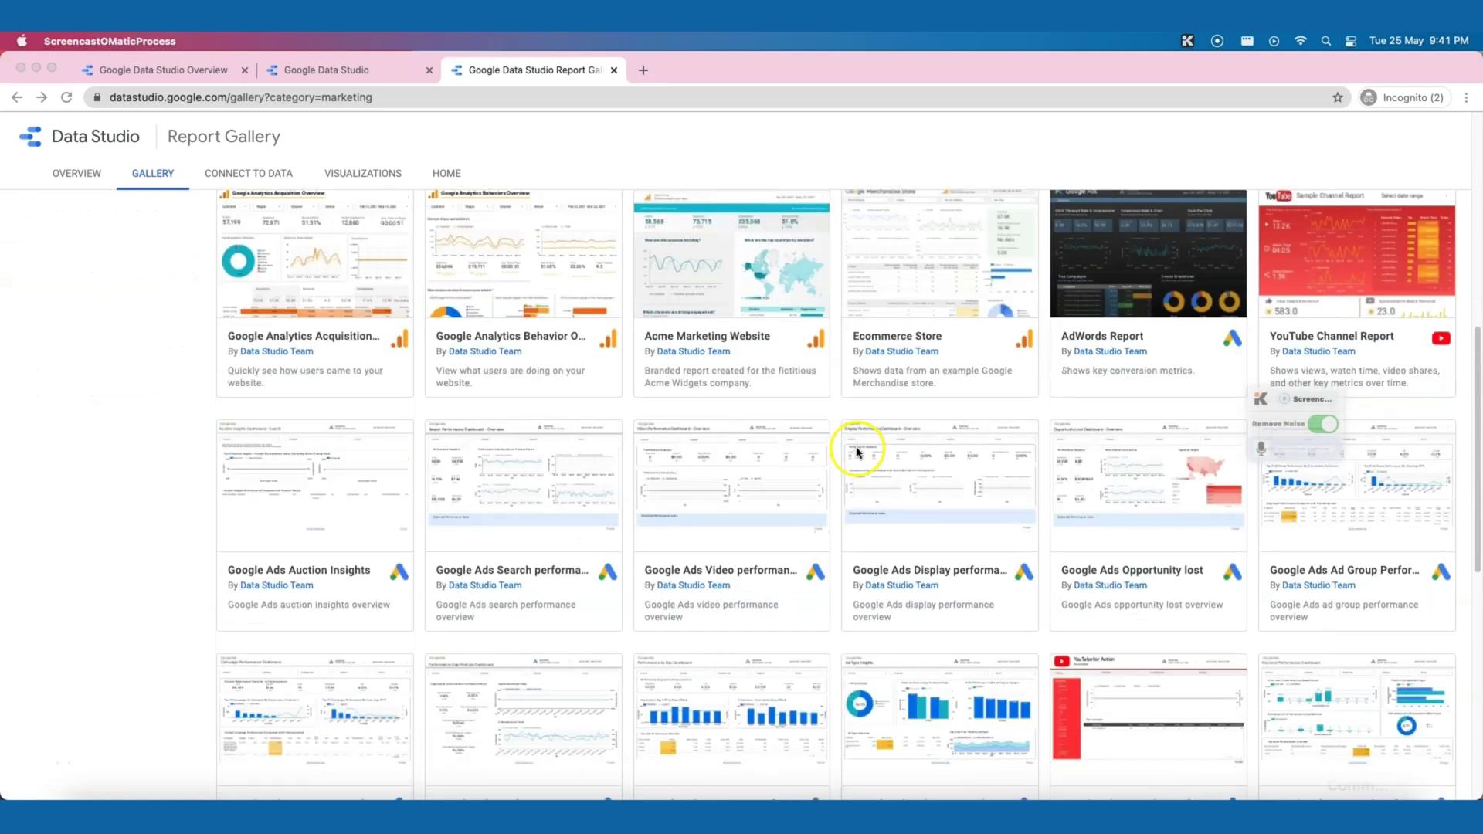
scroll(857, 451, down, 10)
scroll(857, 454, up, 14)
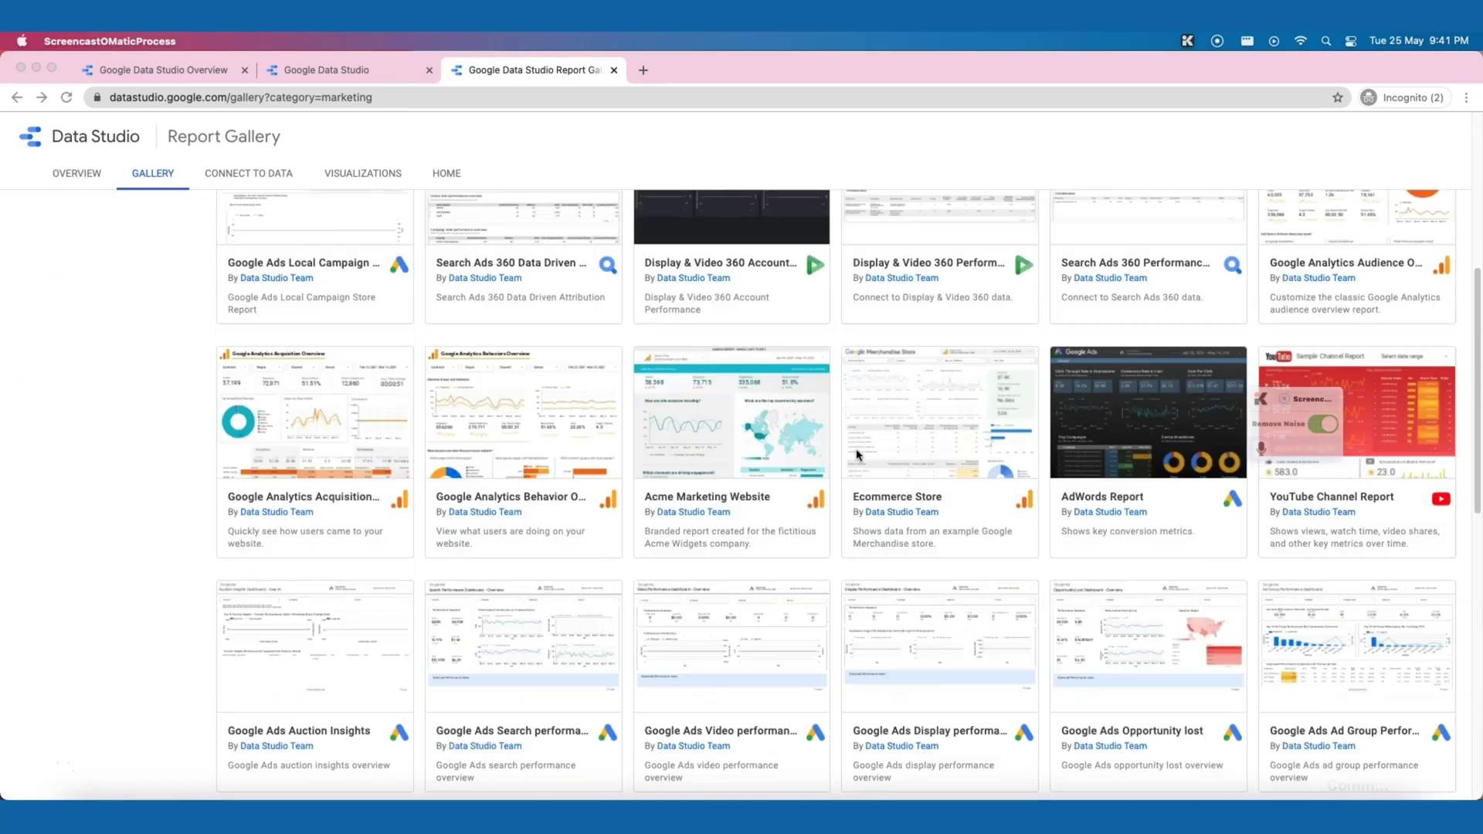
scroll(858, 454, up, 8)
Browse the Community templates, then scroll to the YouTube Channel Report card
click(102, 309)
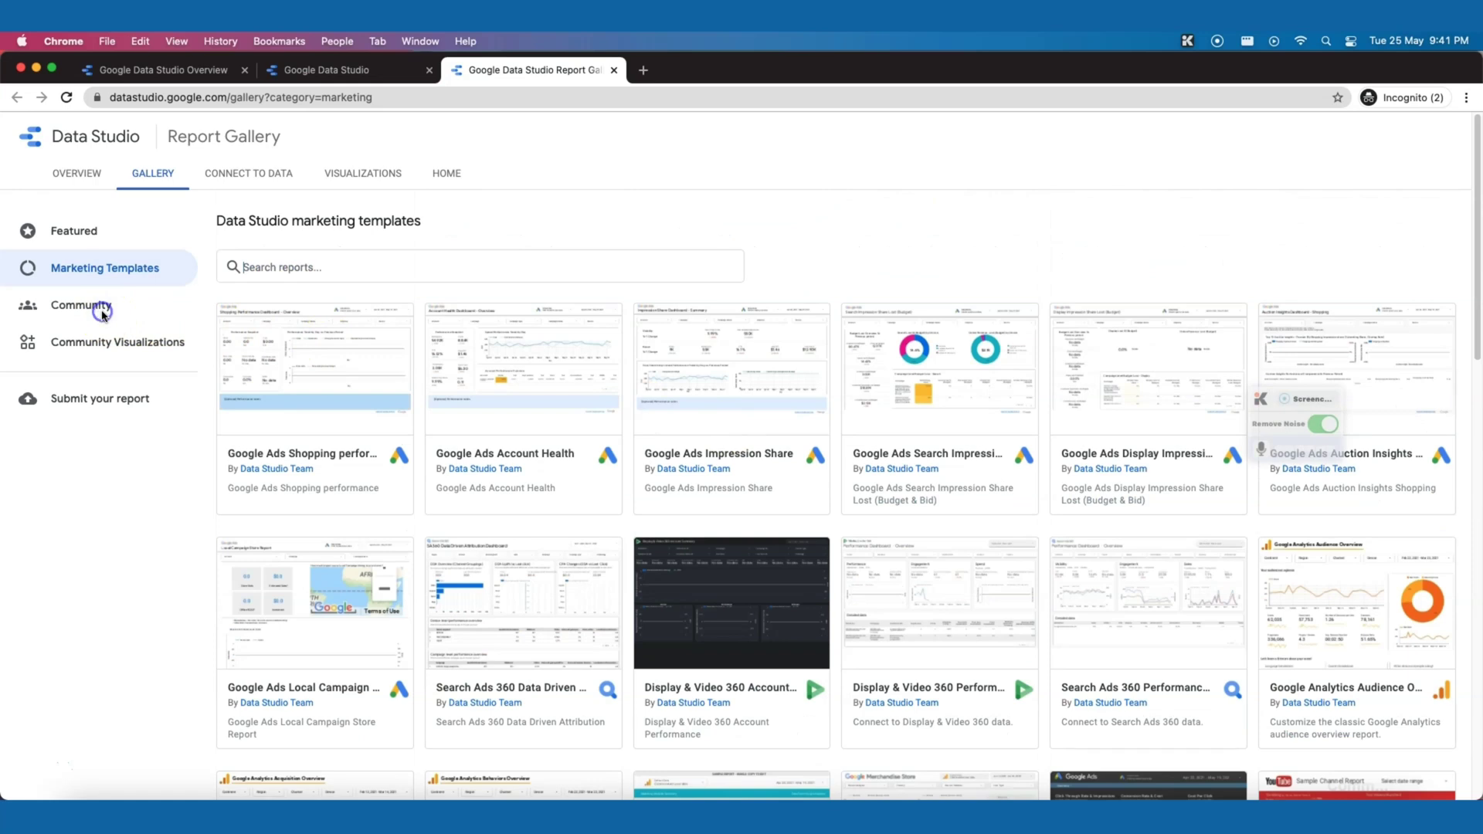
scroll(1004, 390, down, 1)
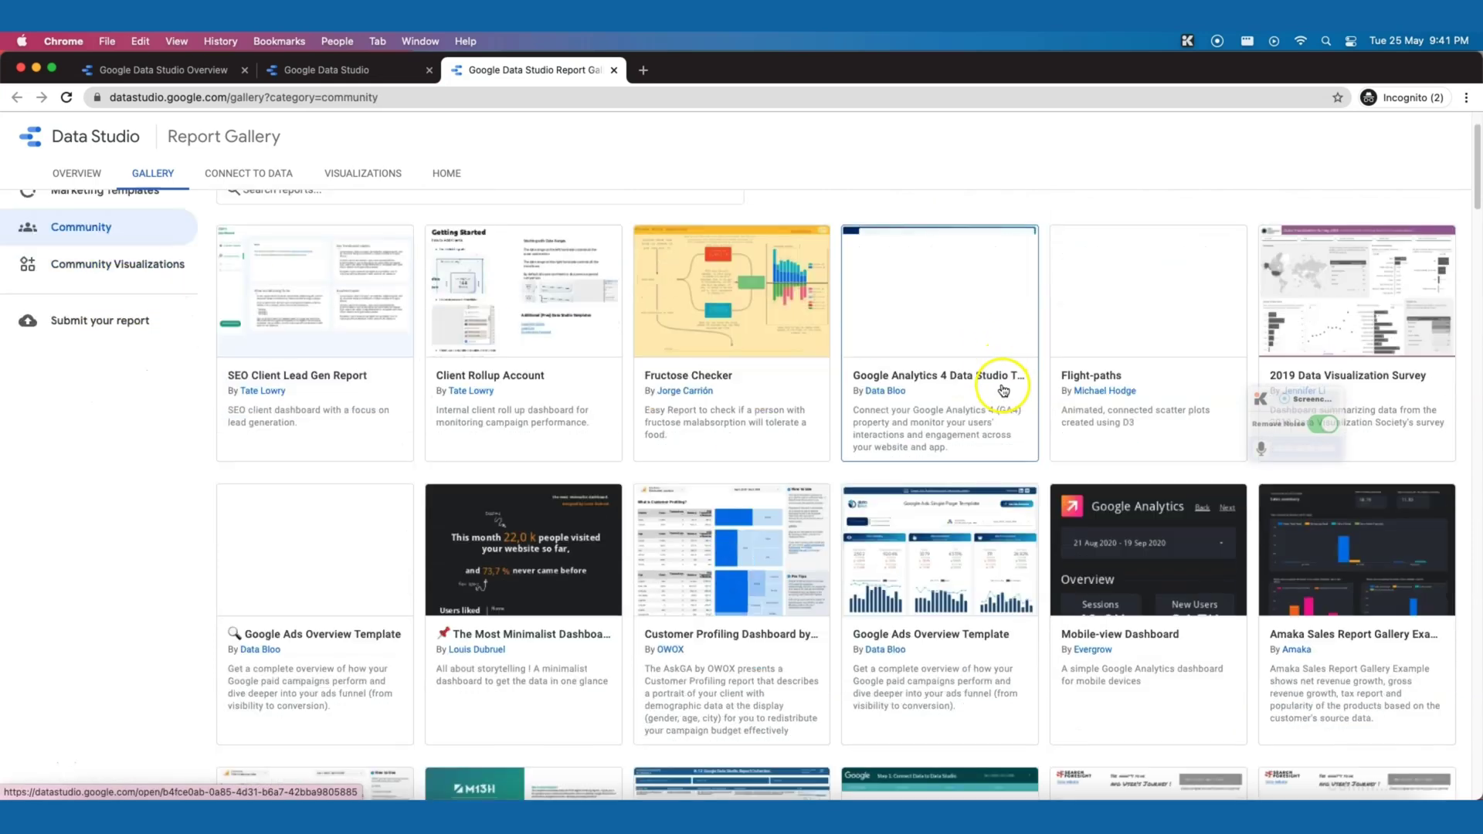
scroll(1004, 390, down, 2)
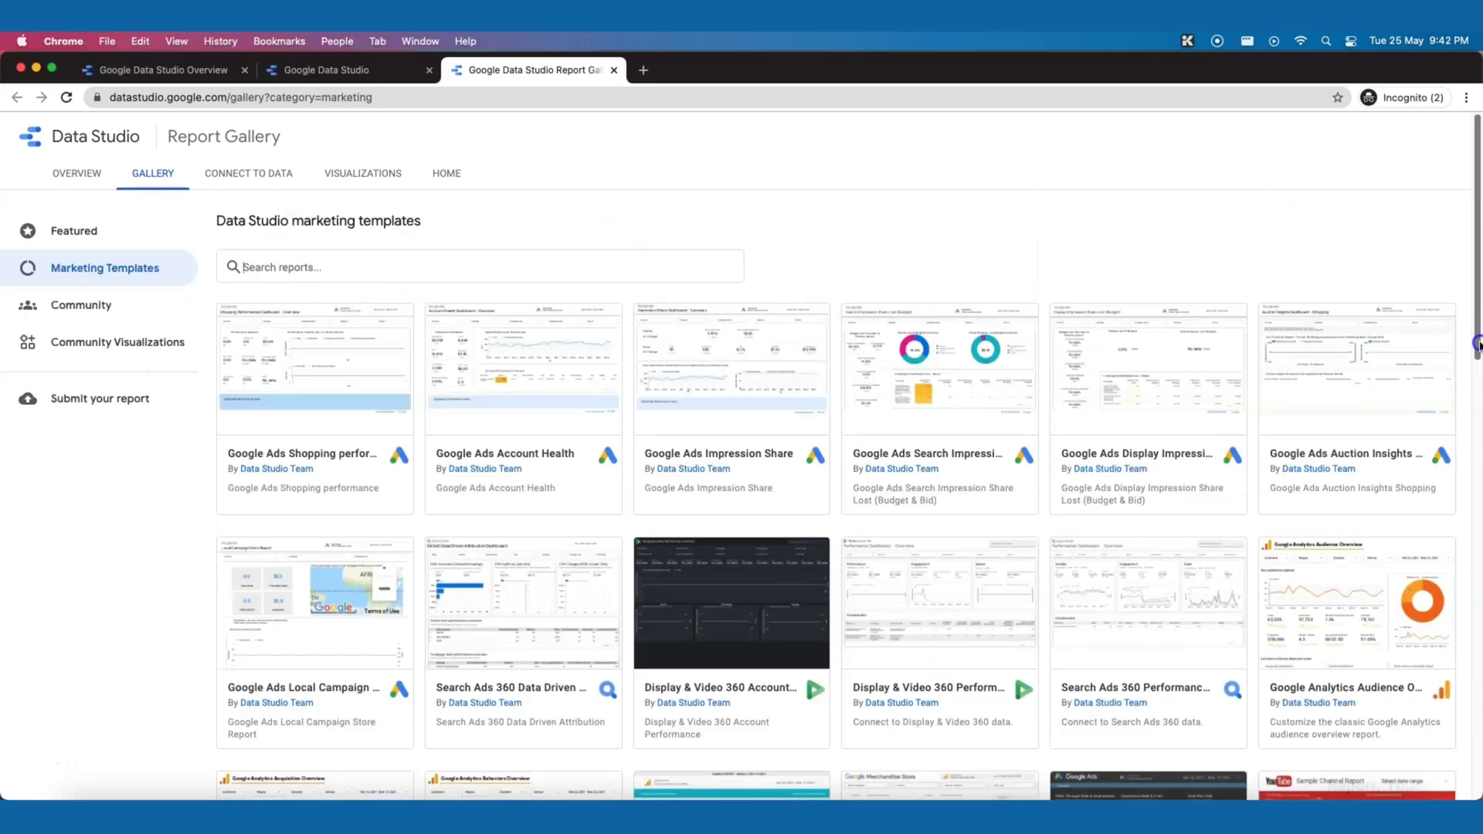
drag(1477, 345, 1477, 557)
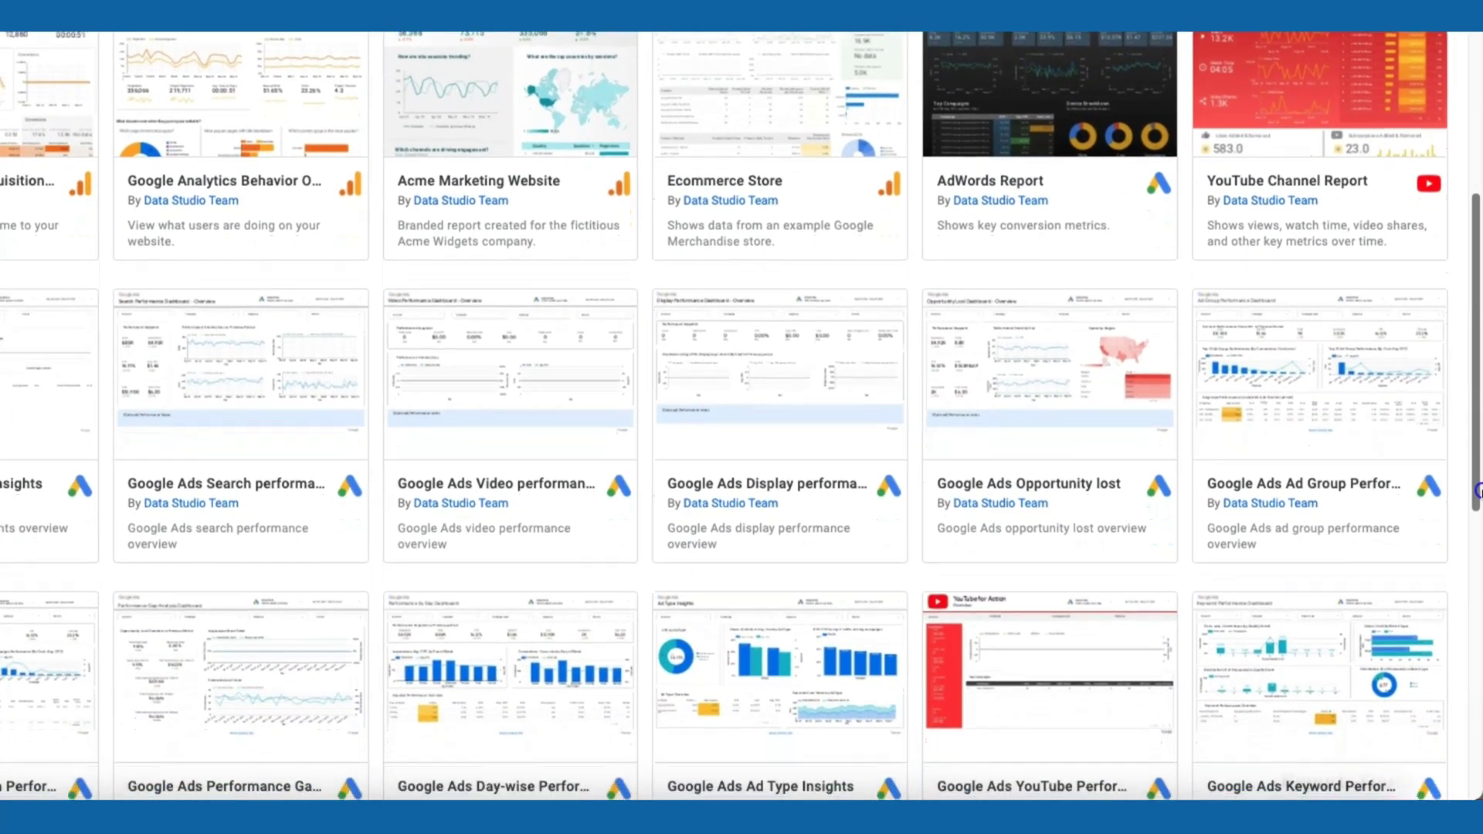
drag(1478, 489, 1477, 492)
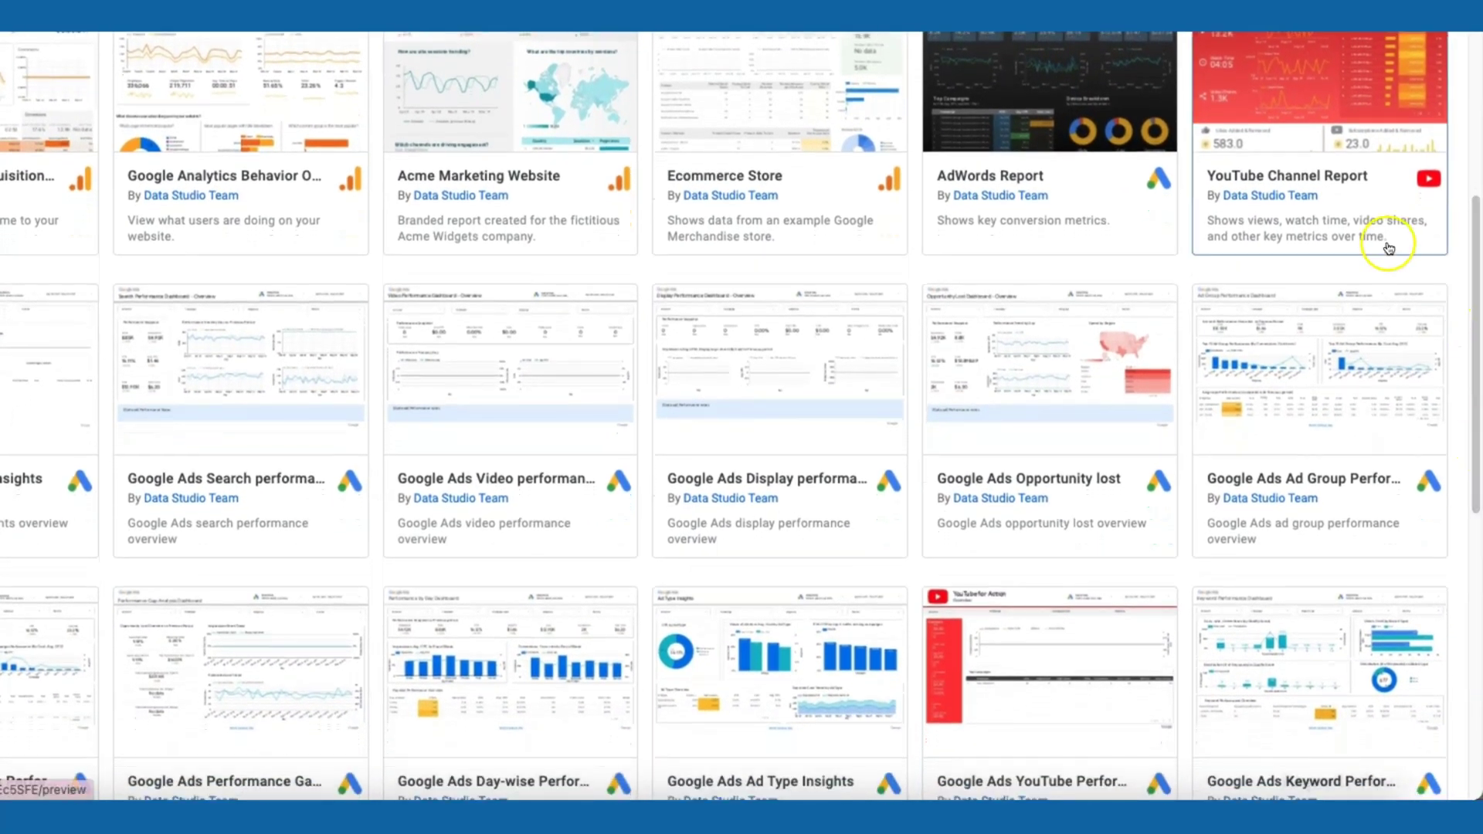
drag(1474, 333, 1478, 525)
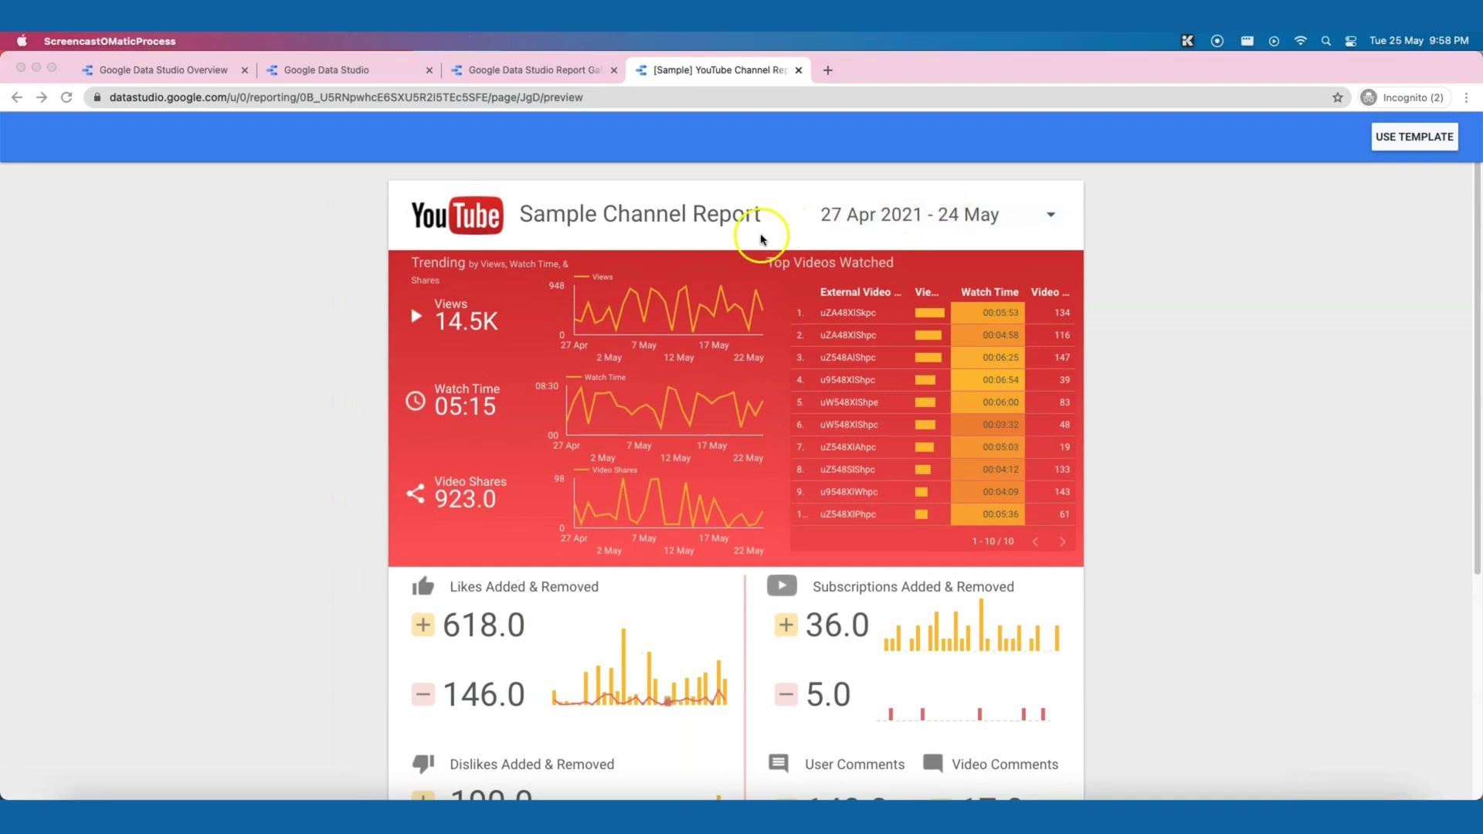
Check the sample report's 27 Apr 2021 – 24 May date range without changing it, and scroll through its charts
click(949, 219)
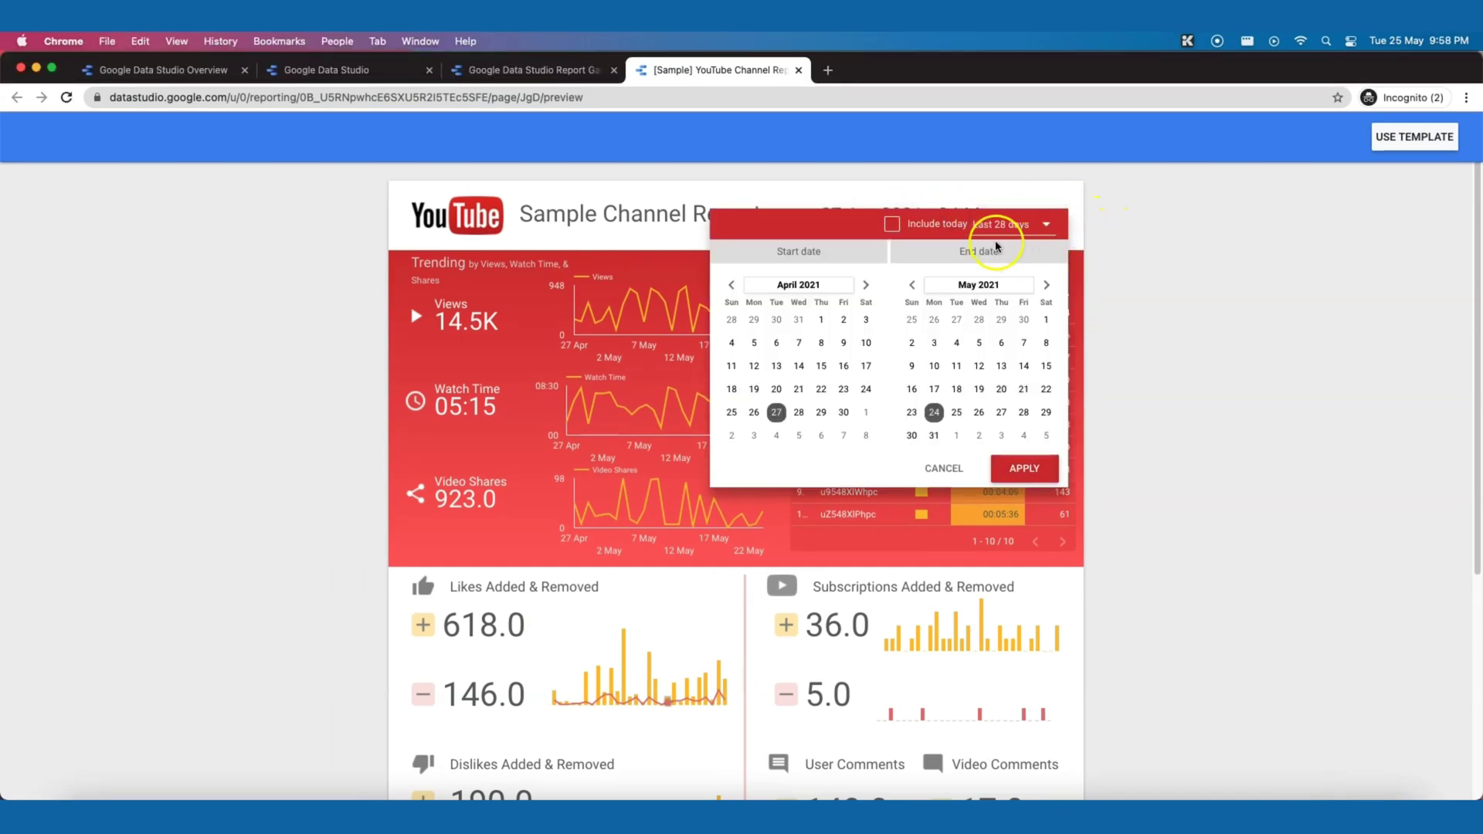
click(1012, 195)
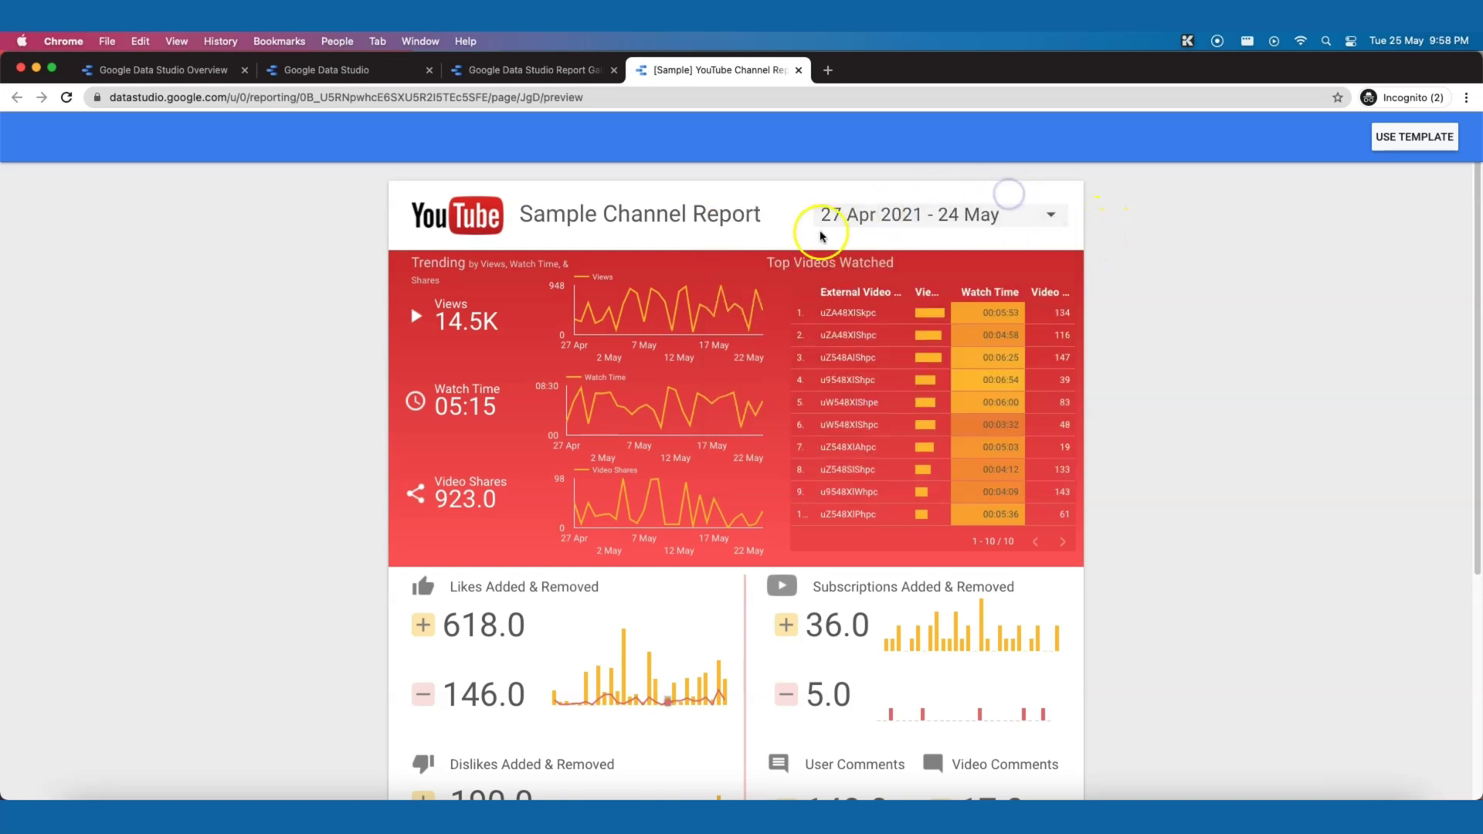
scroll(801, 386, down, 1)
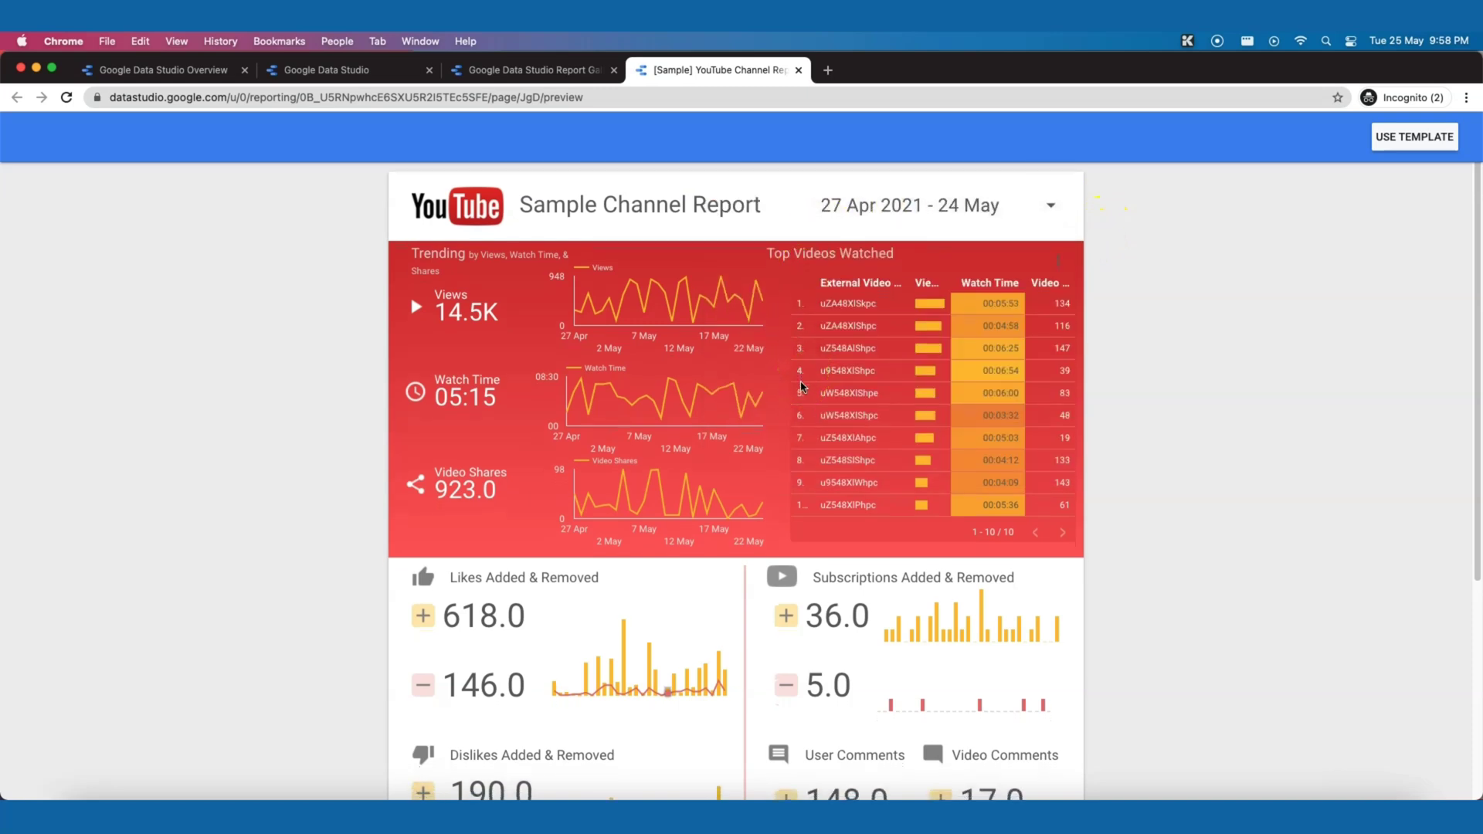
scroll(801, 386, down, 1)
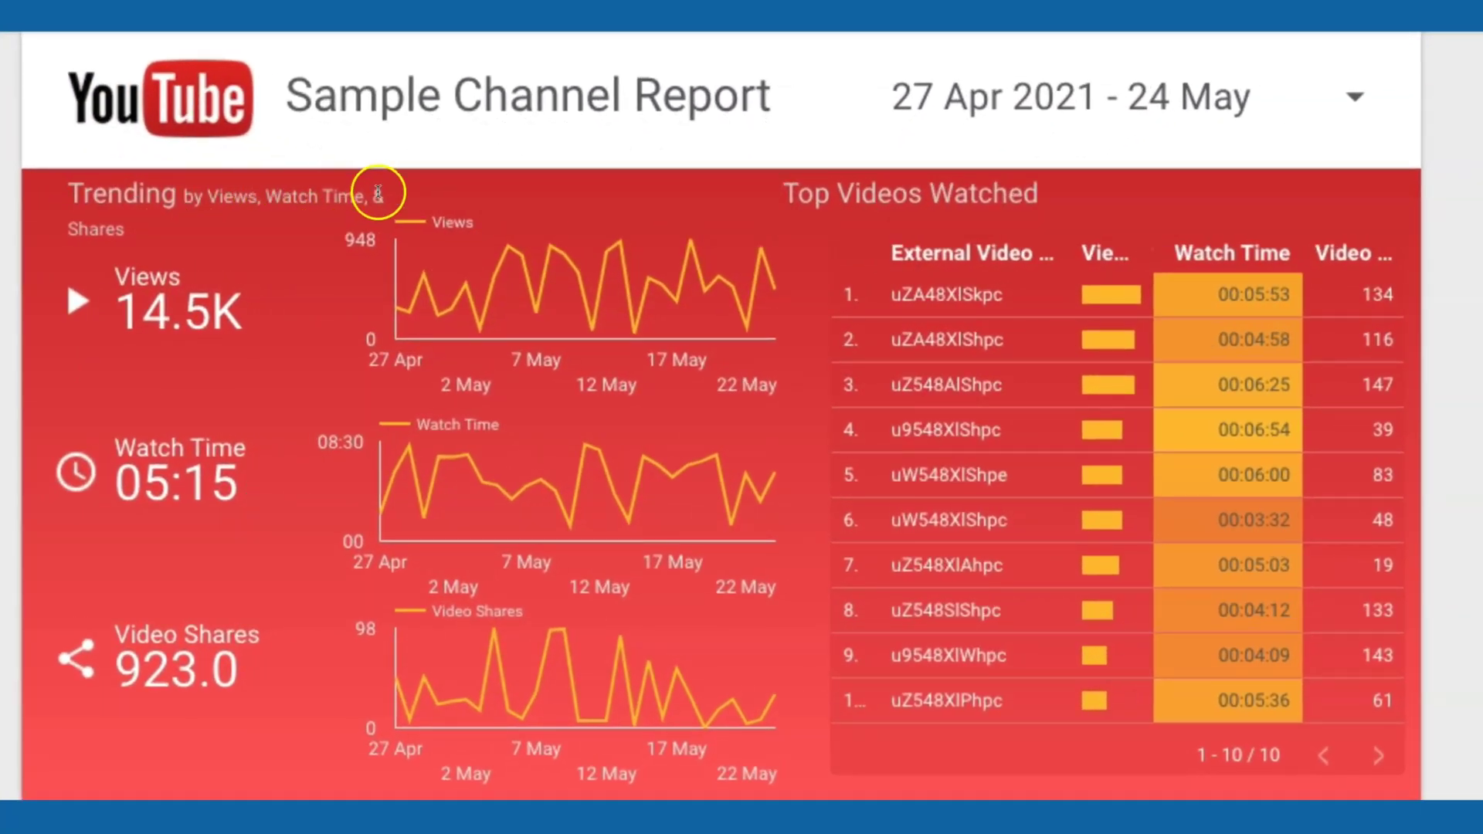
mouse_move(431, 469)
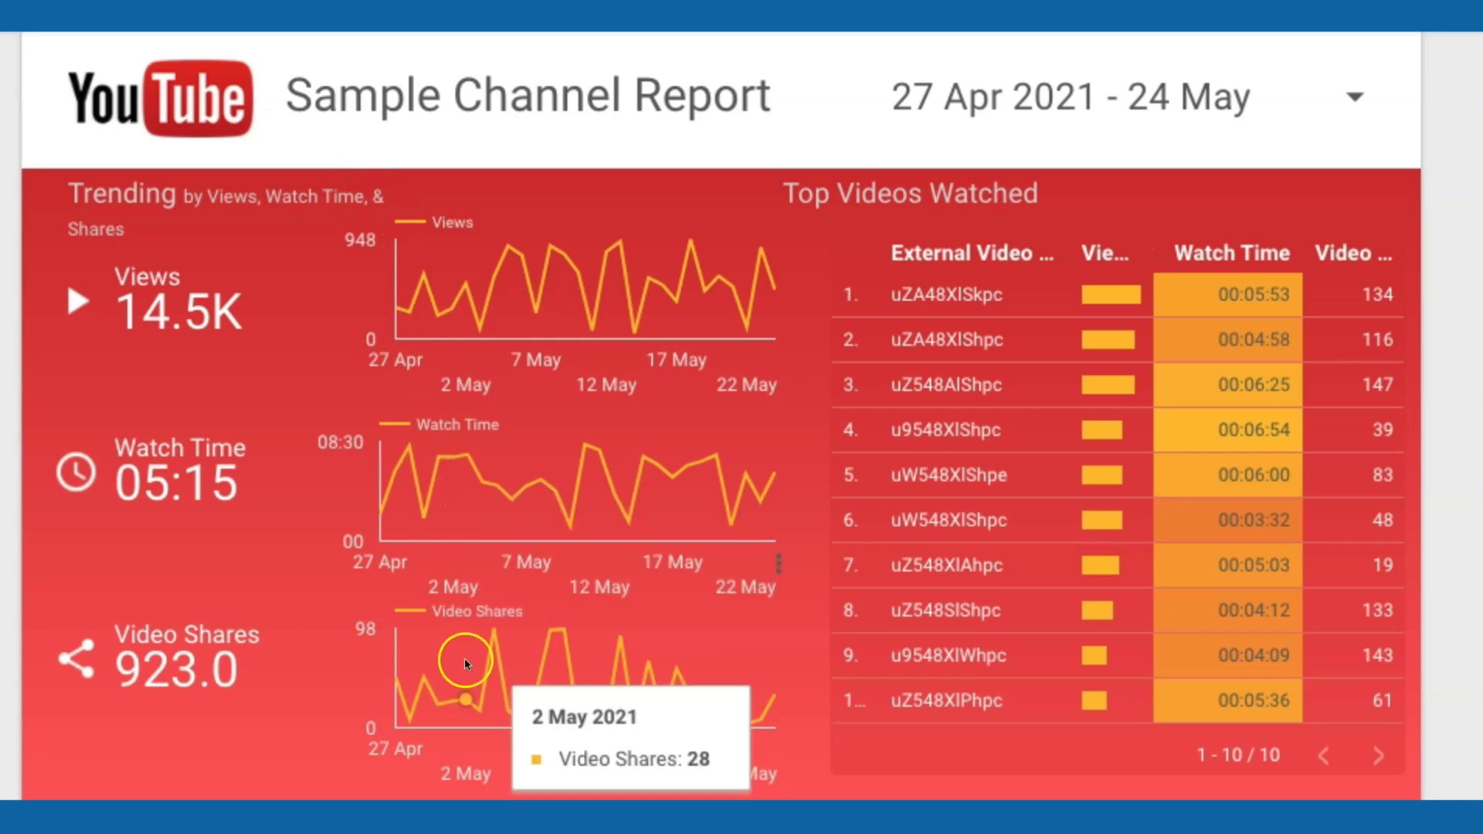
scroll(1097, 425, down, 5)
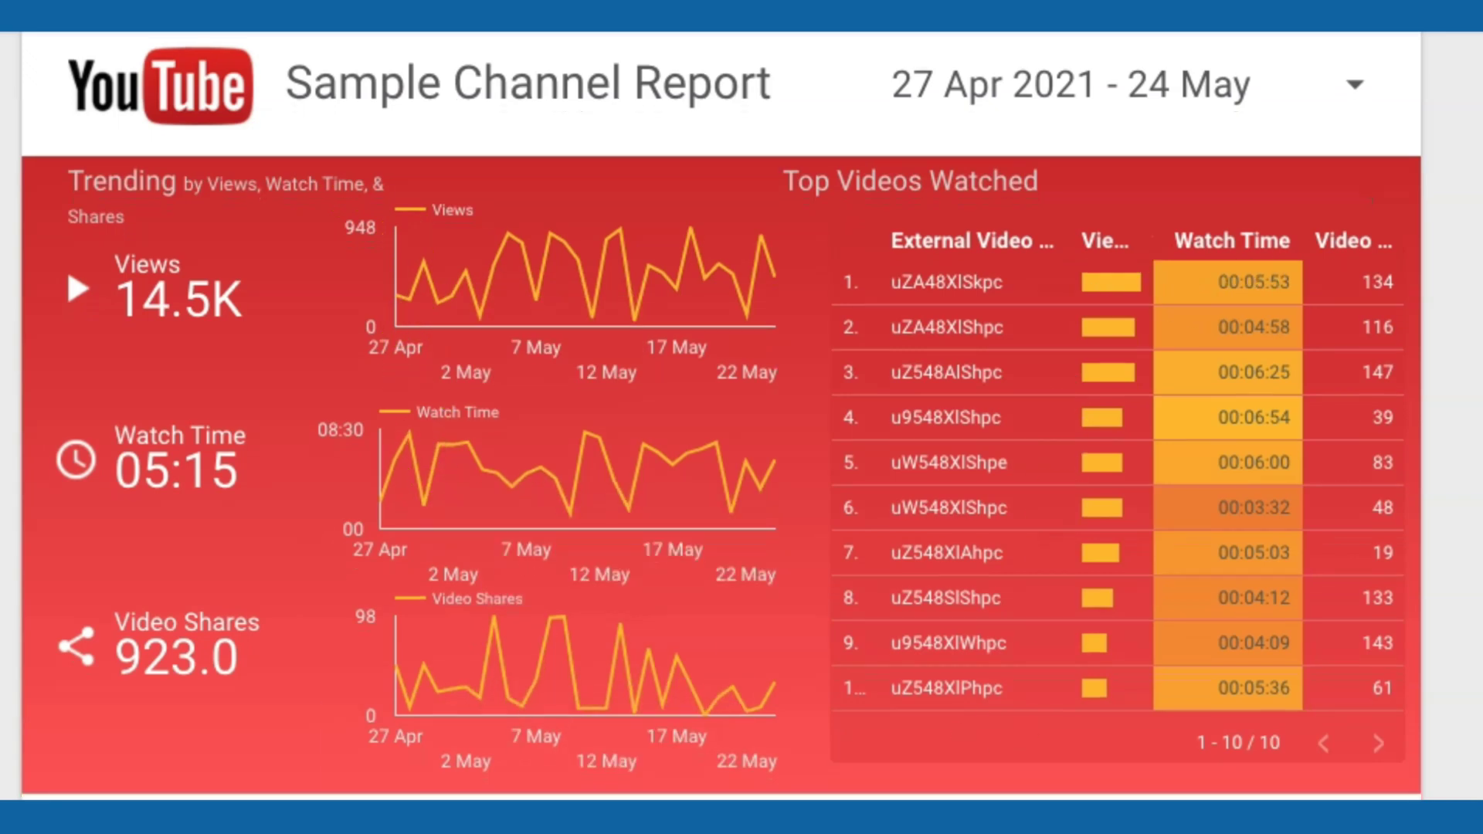
scroll(1112, 540, down, 2)
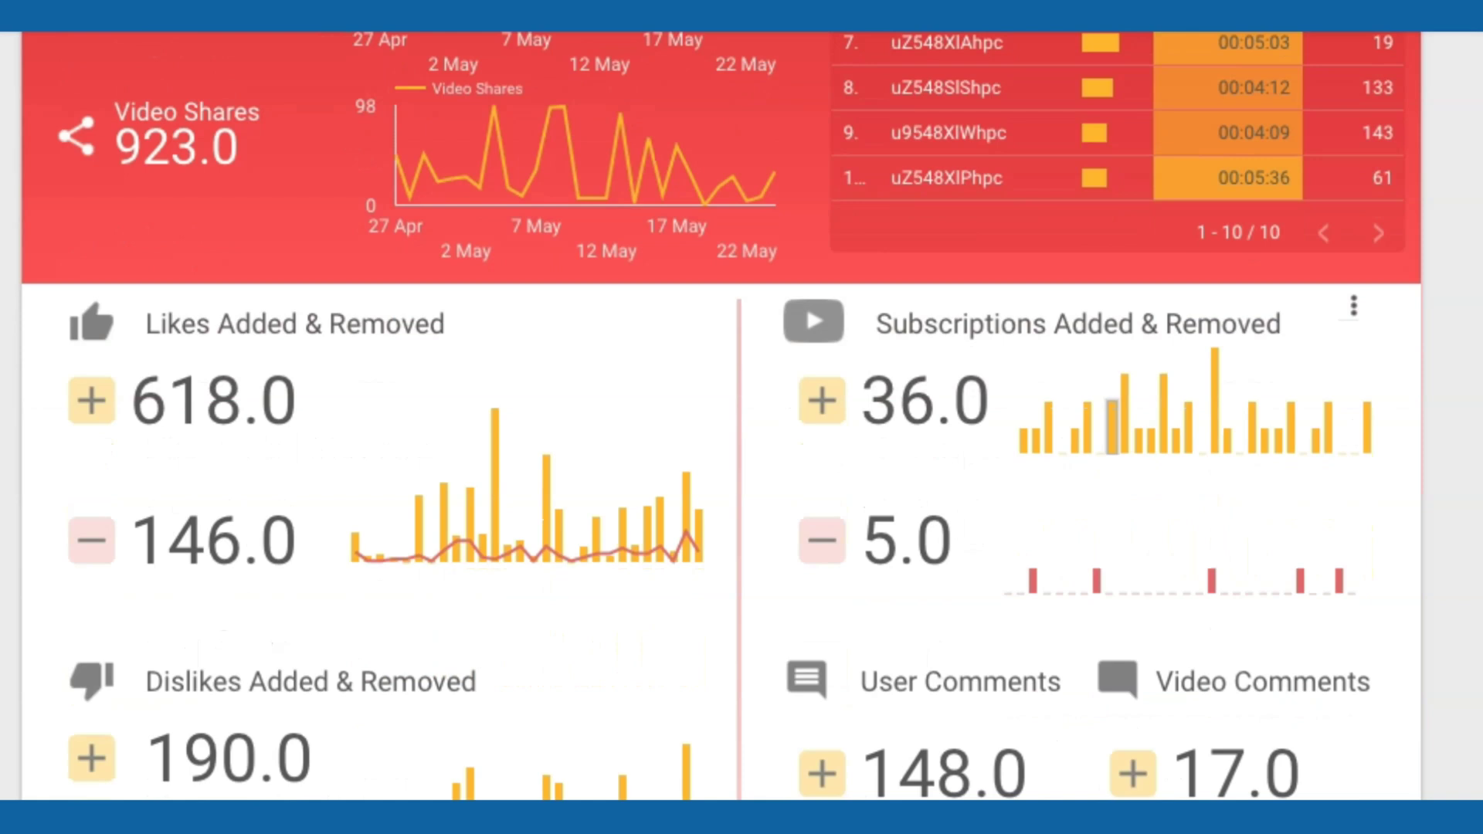
scroll(1112, 541, down, 3)
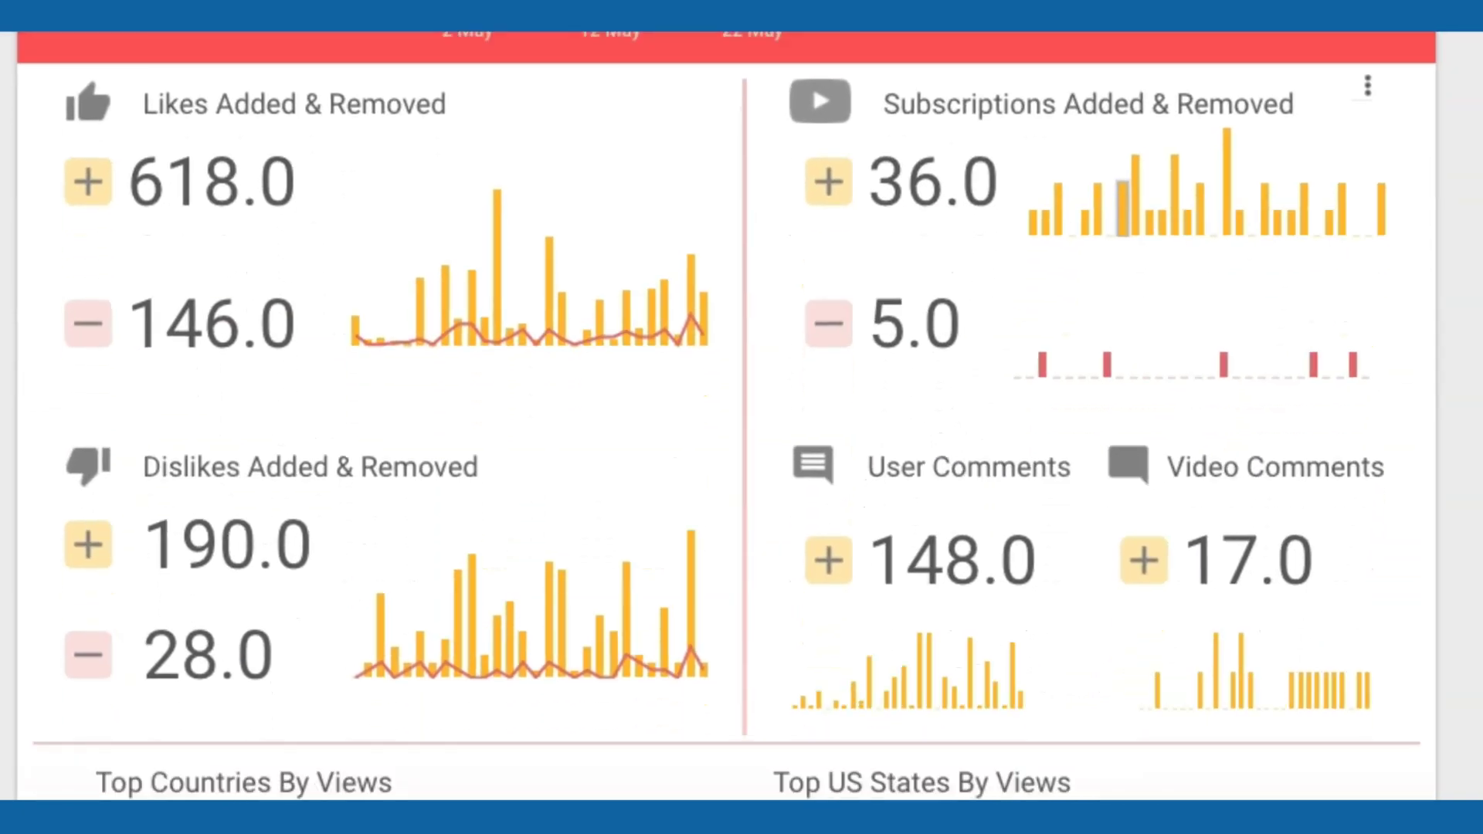
scroll(404, 441, down, 6)
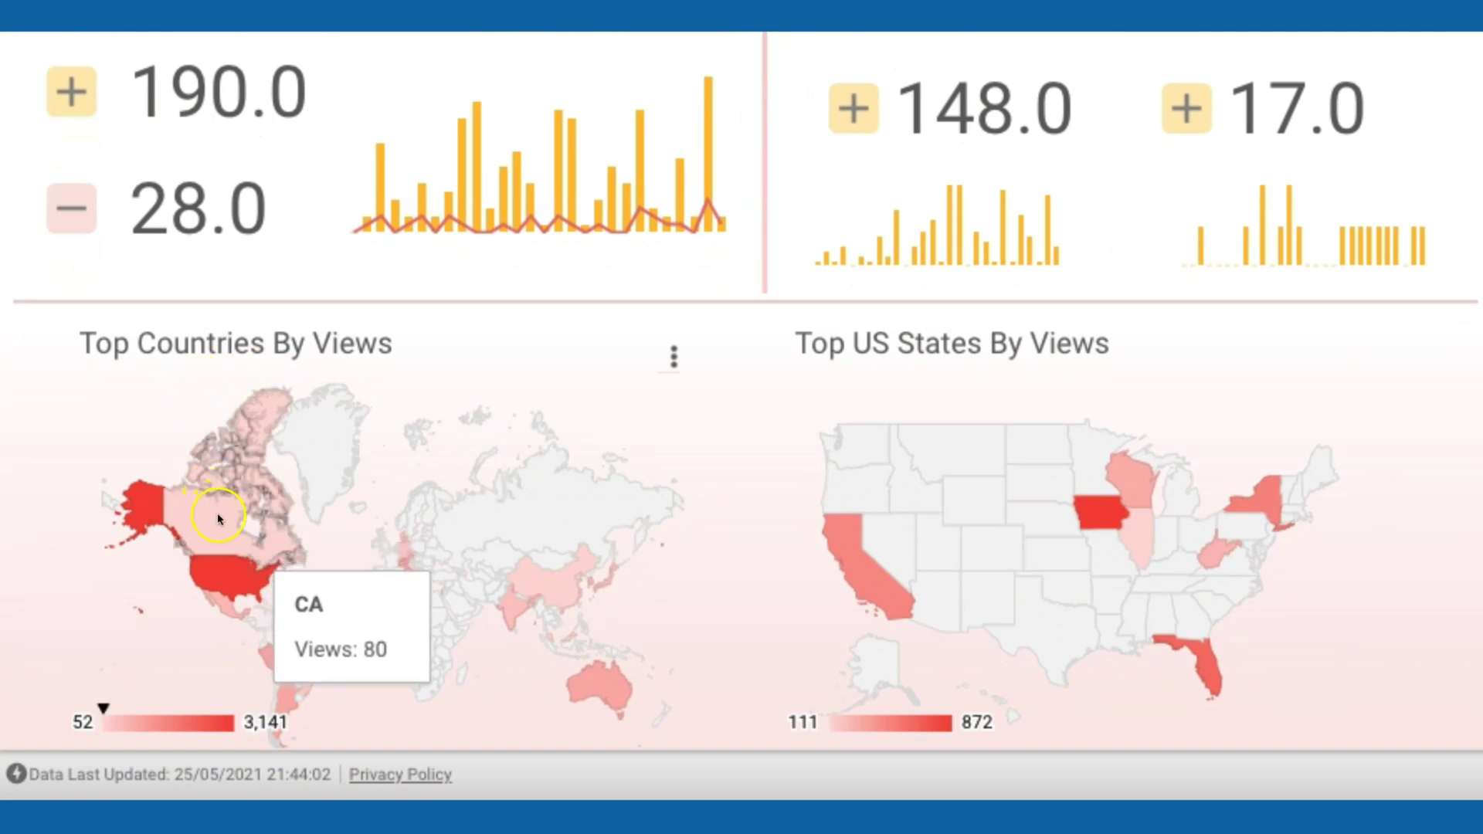
mouse_move(226, 580)
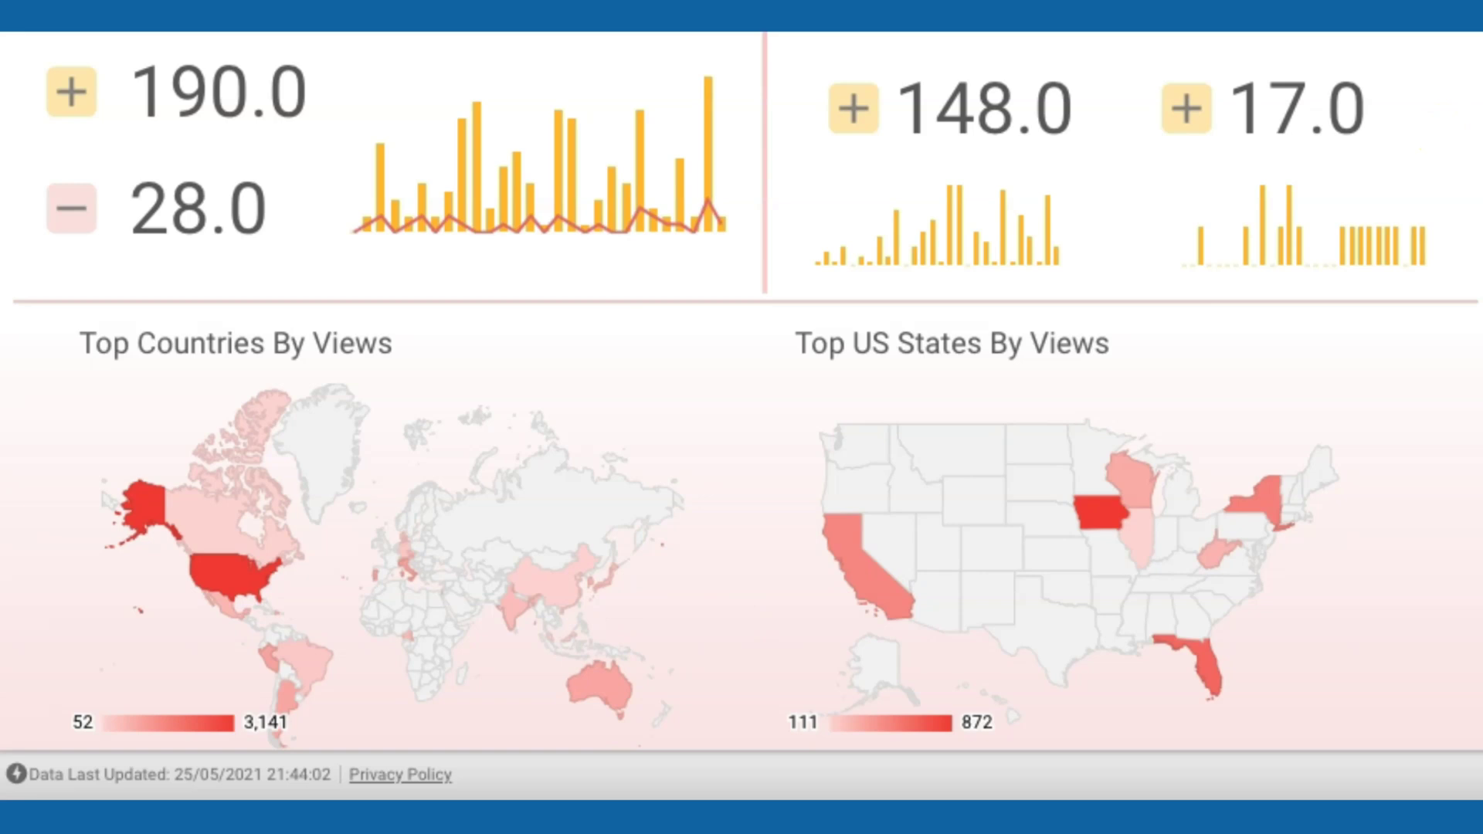
scroll(742, 417, up, 5)
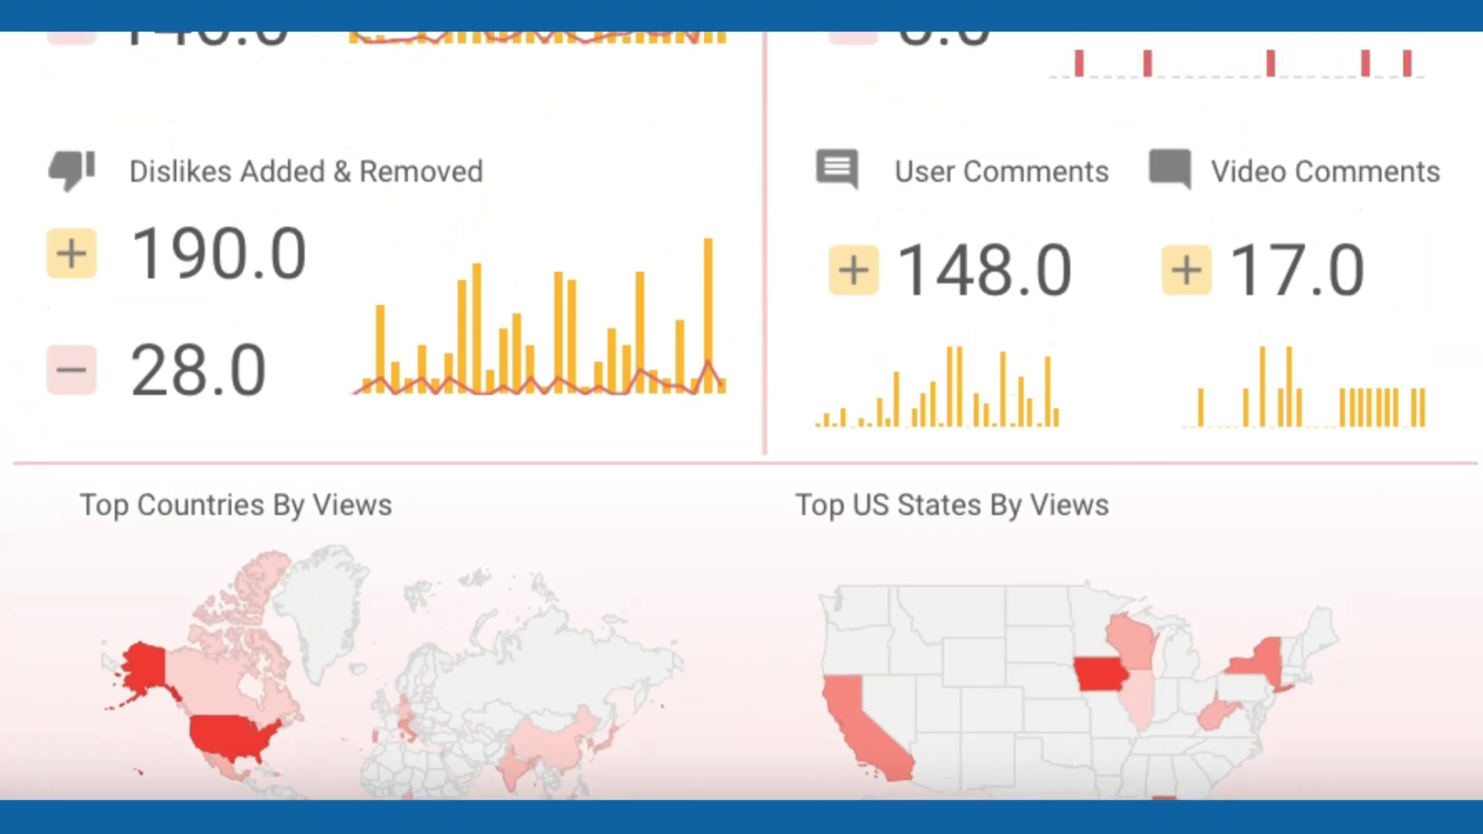
scroll(742, 417, up, 3)
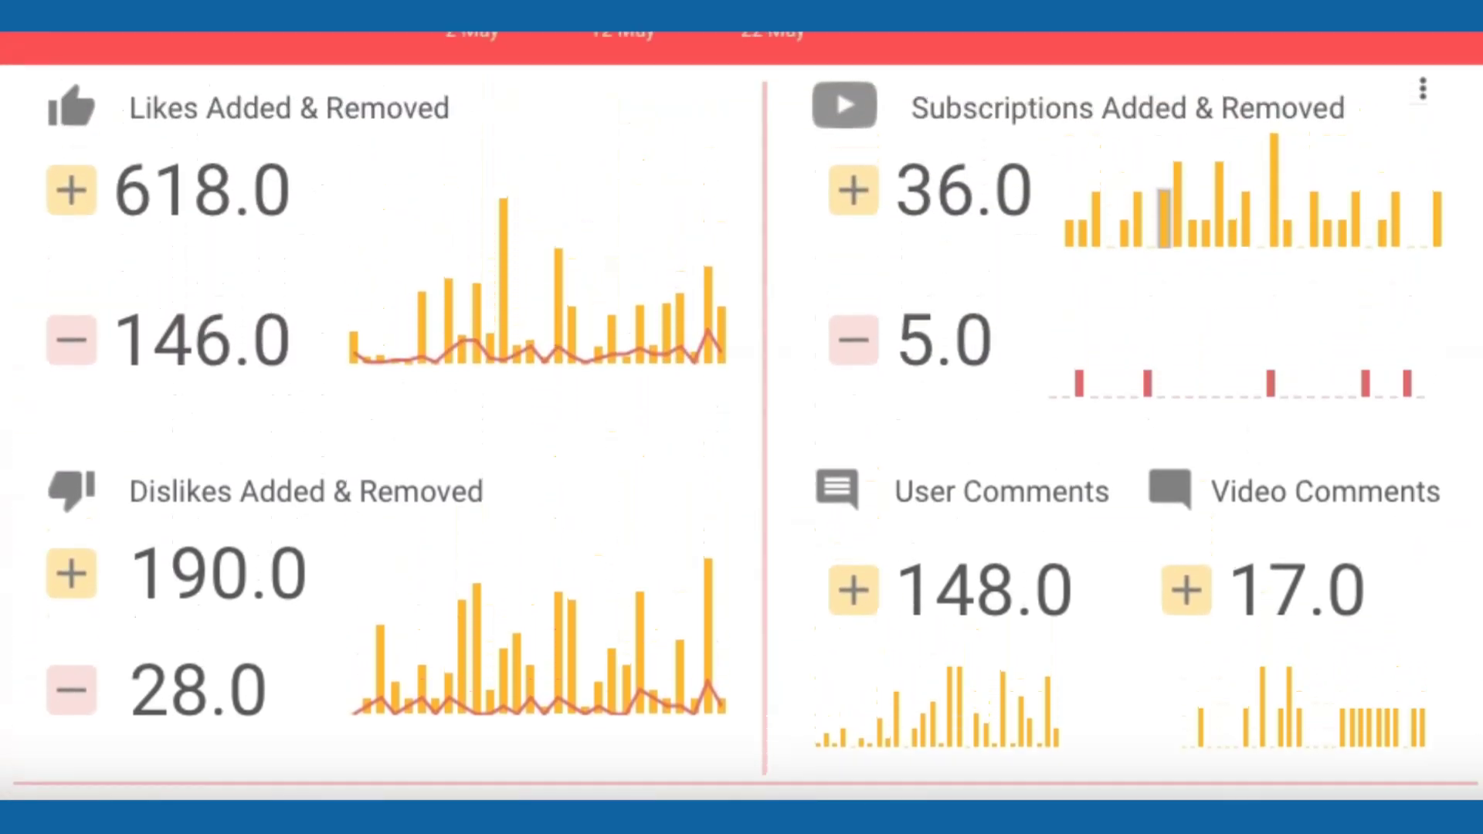
scroll(742, 417, up, 2)
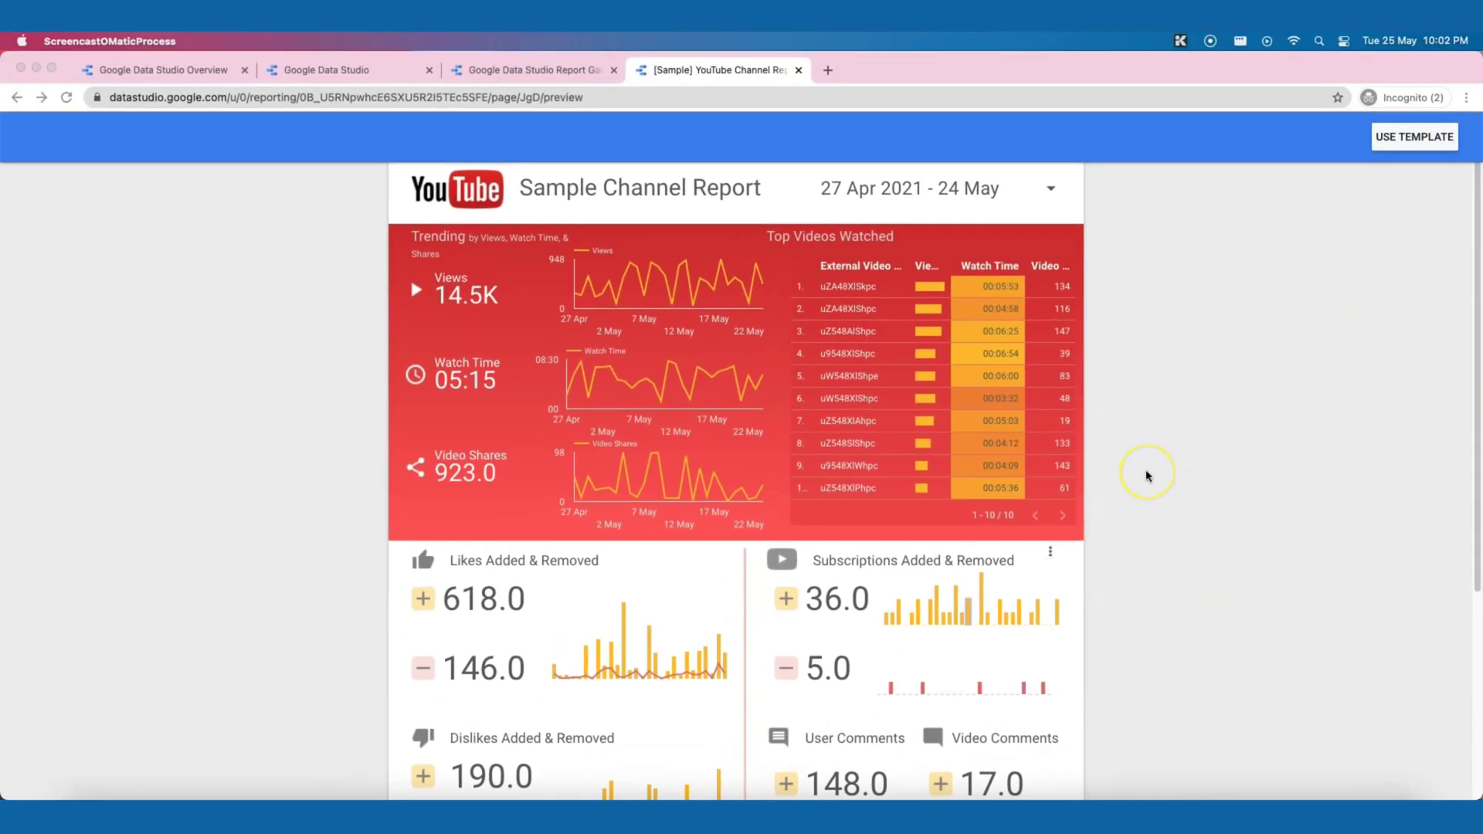
Copy the template into an editable report, keeping [Sample] YouTube Data as its source
right_click(1173, 406)
key(Escape)
click(1400, 141)
click(1399, 147)
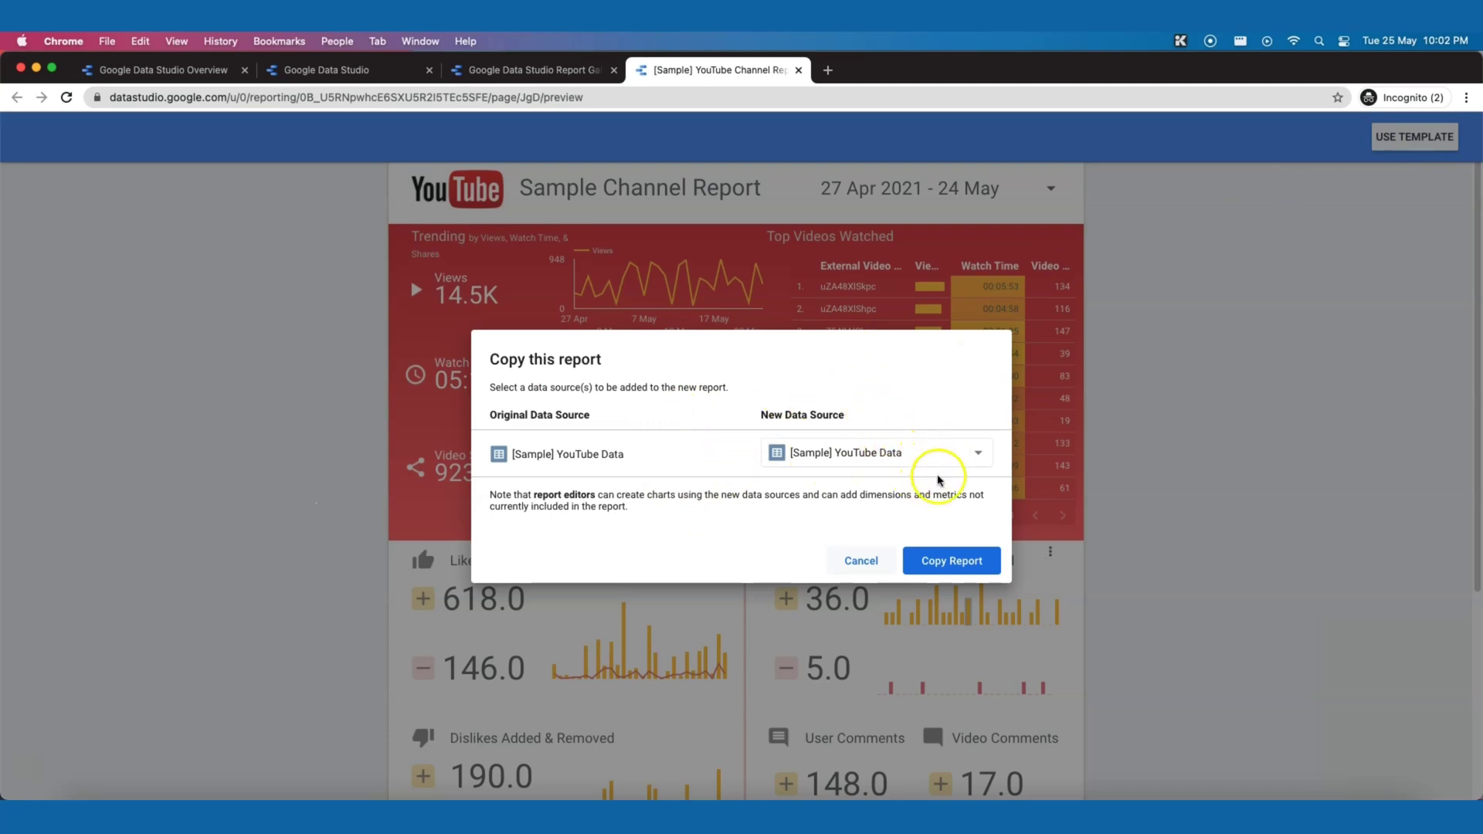
click(950, 564)
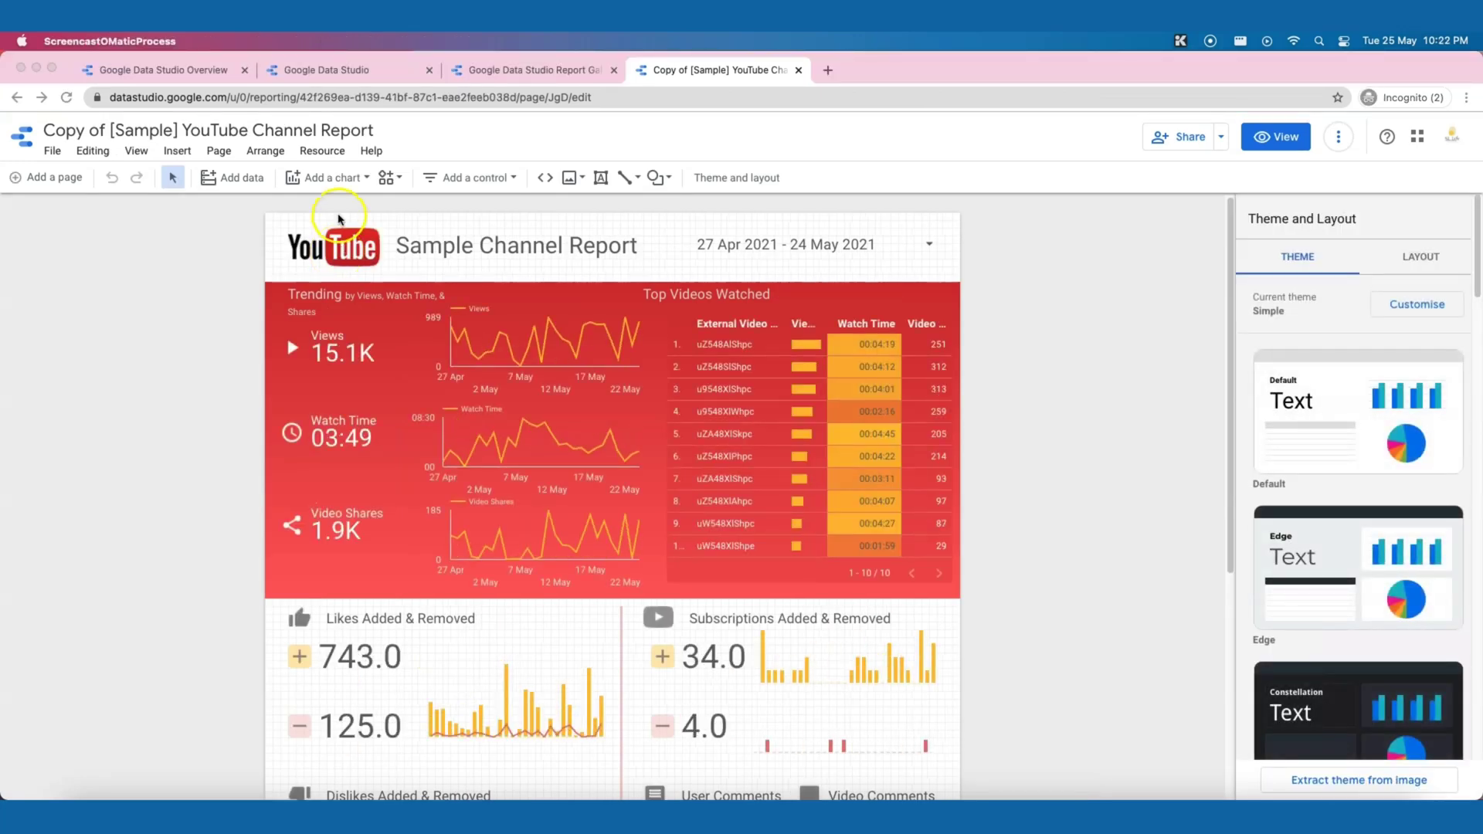
Add a new data source from Resource > Manage added data sources, choosing the YouTube Analytics connector
click(320, 151)
click(320, 152)
click(321, 151)
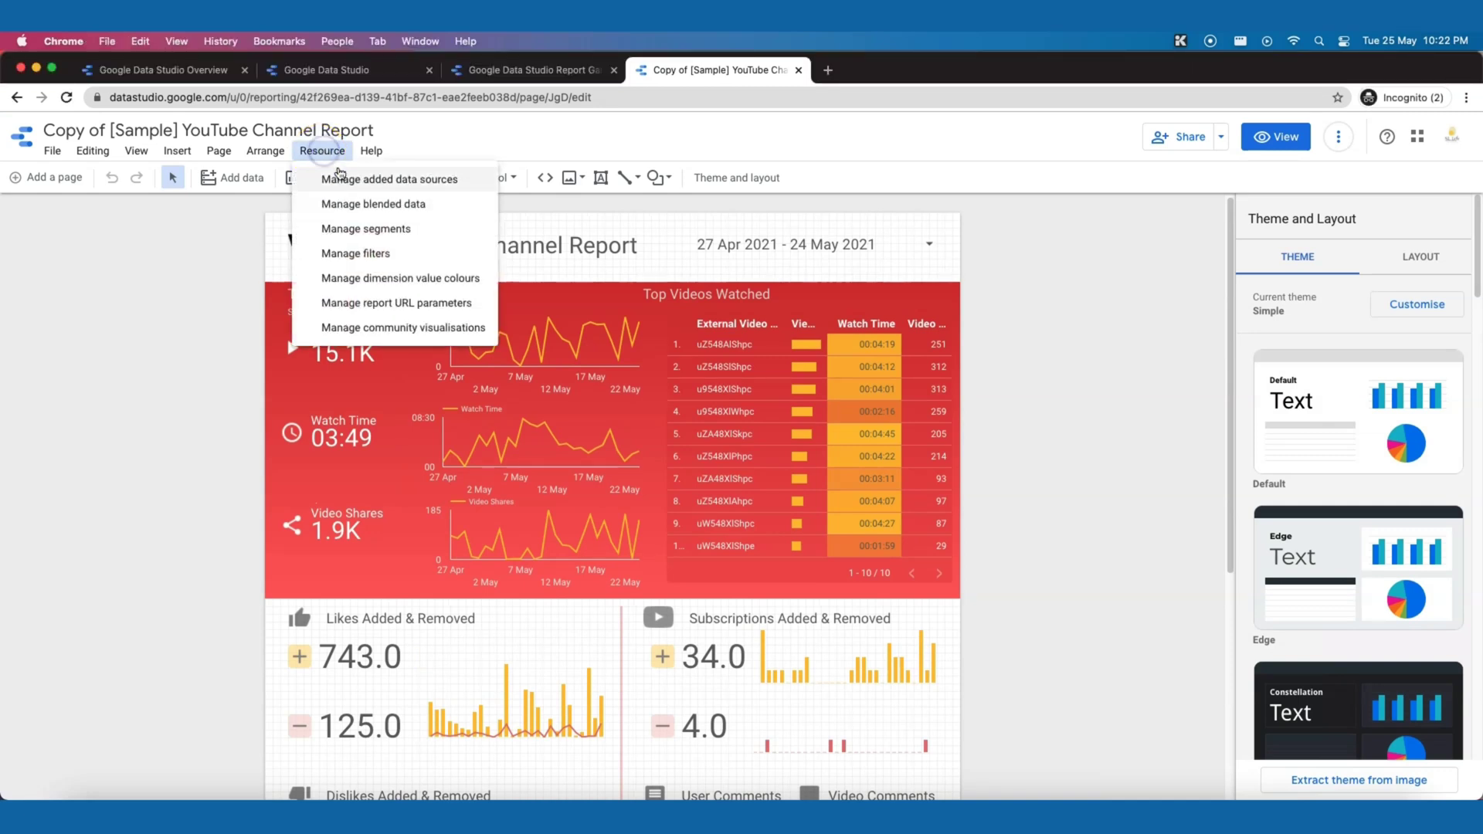
click(340, 178)
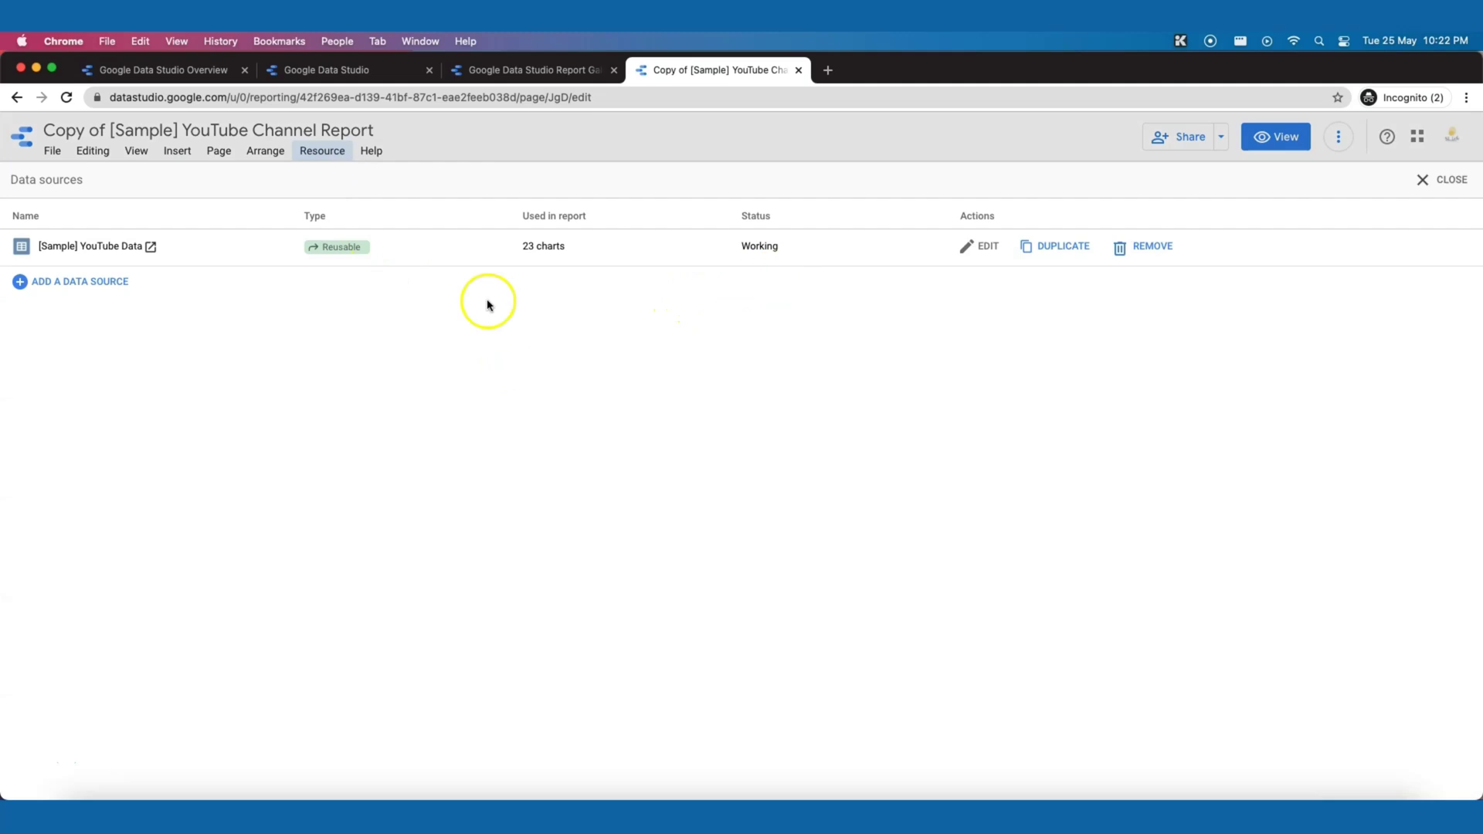
click(77, 281)
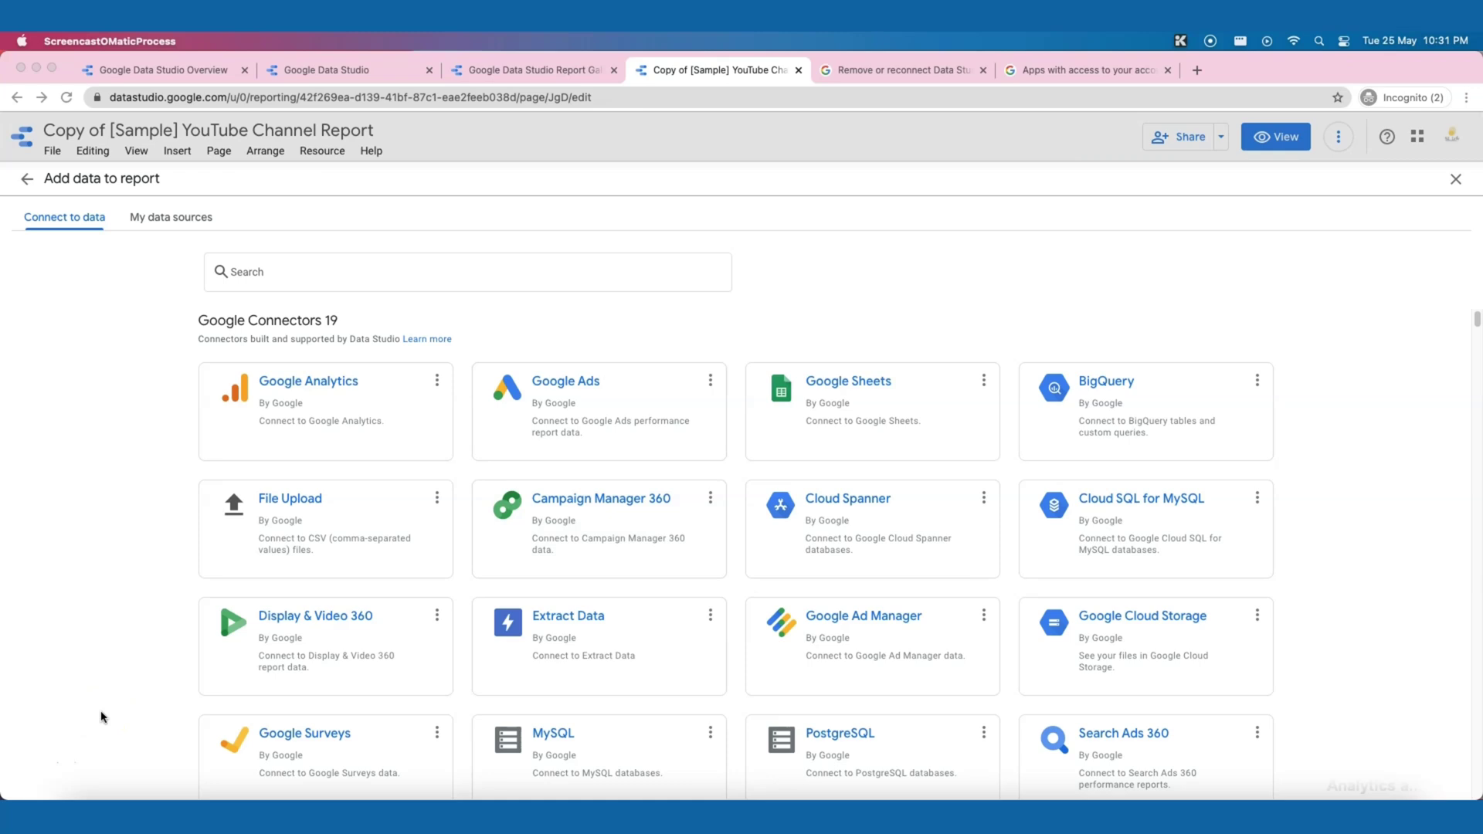
scroll(101, 716, down, 1)
scroll(101, 717, down, 5)
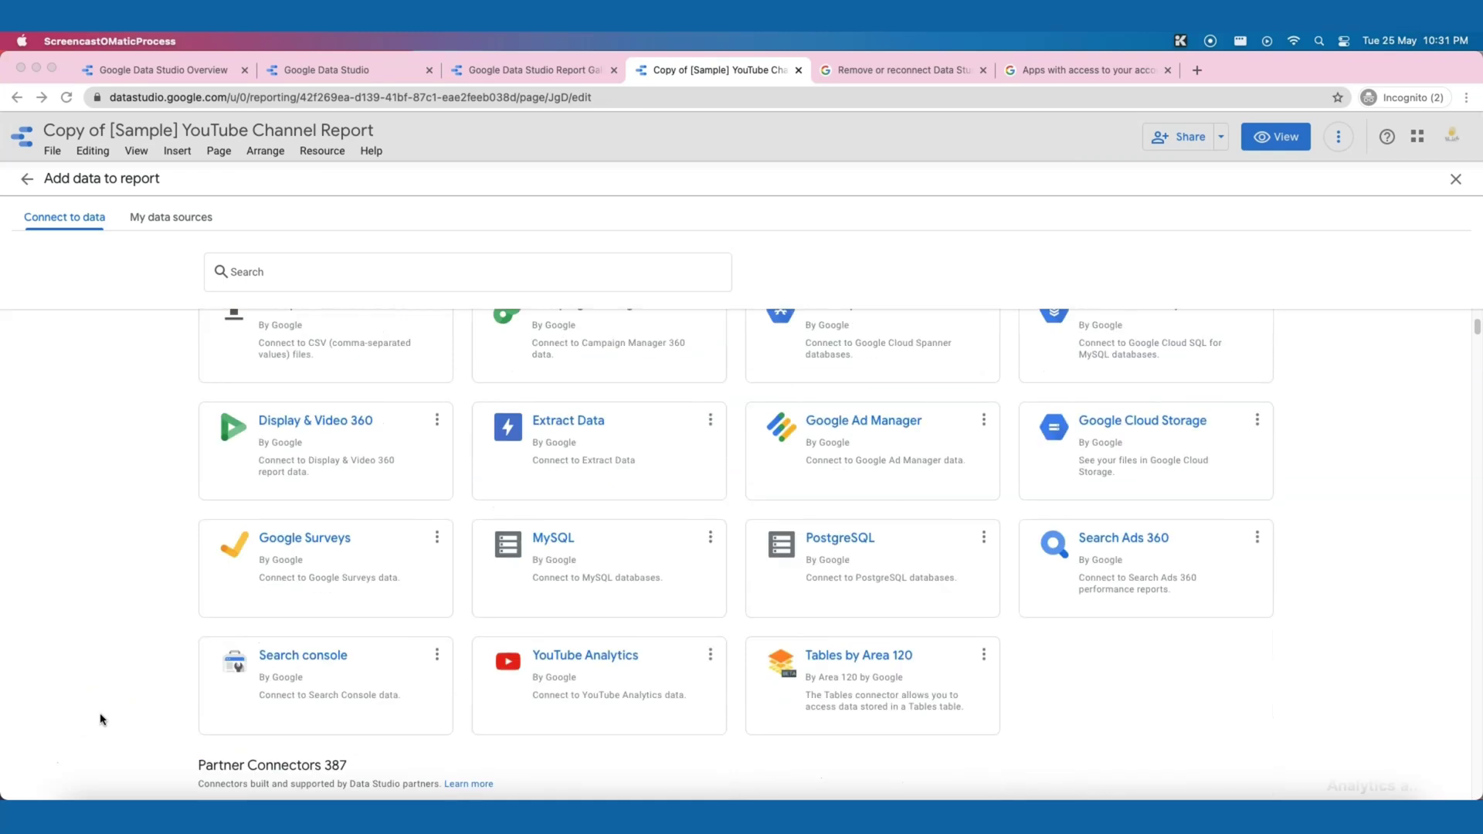
click(583, 591)
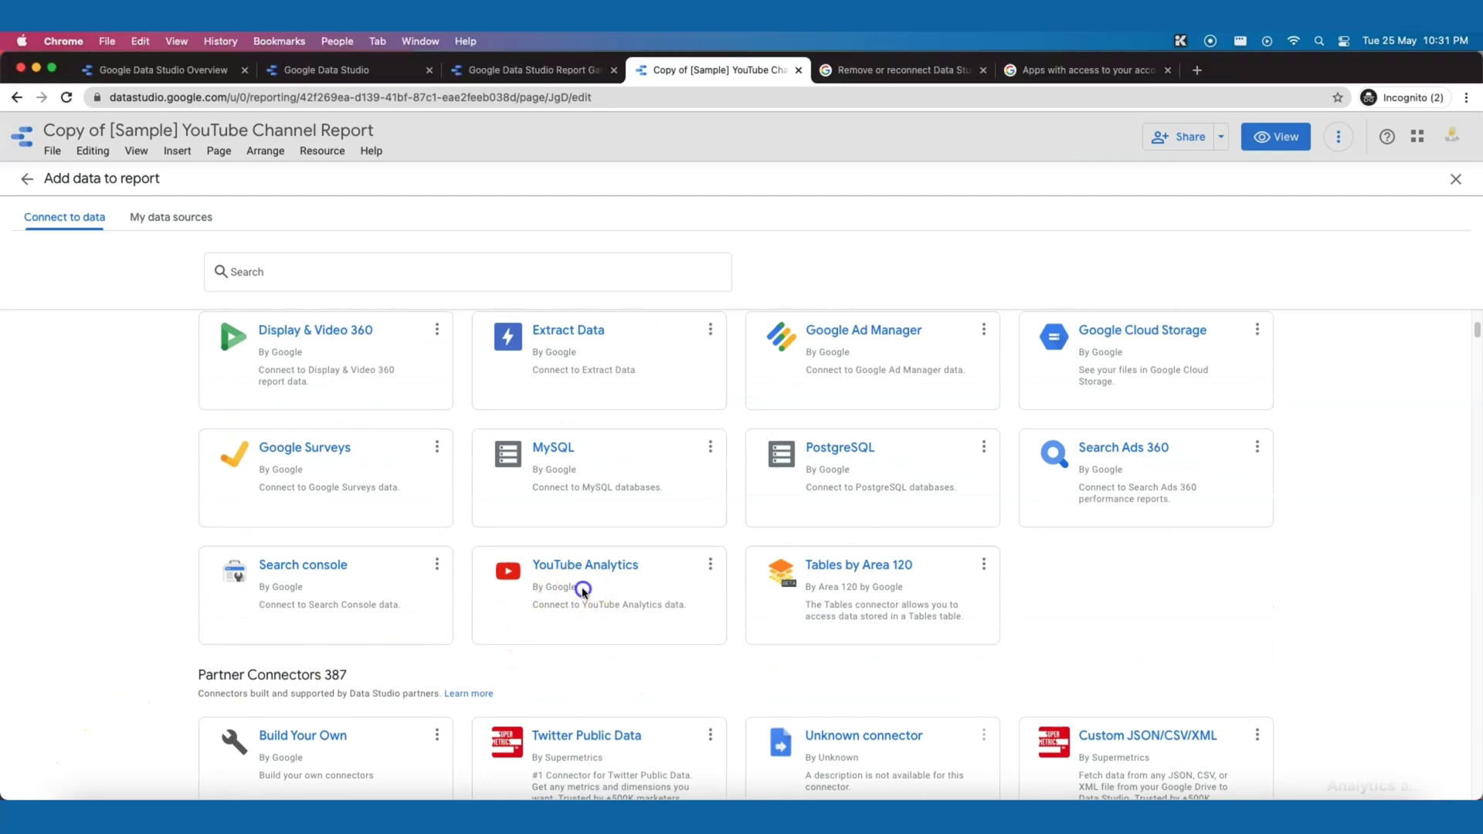
click(618, 585)
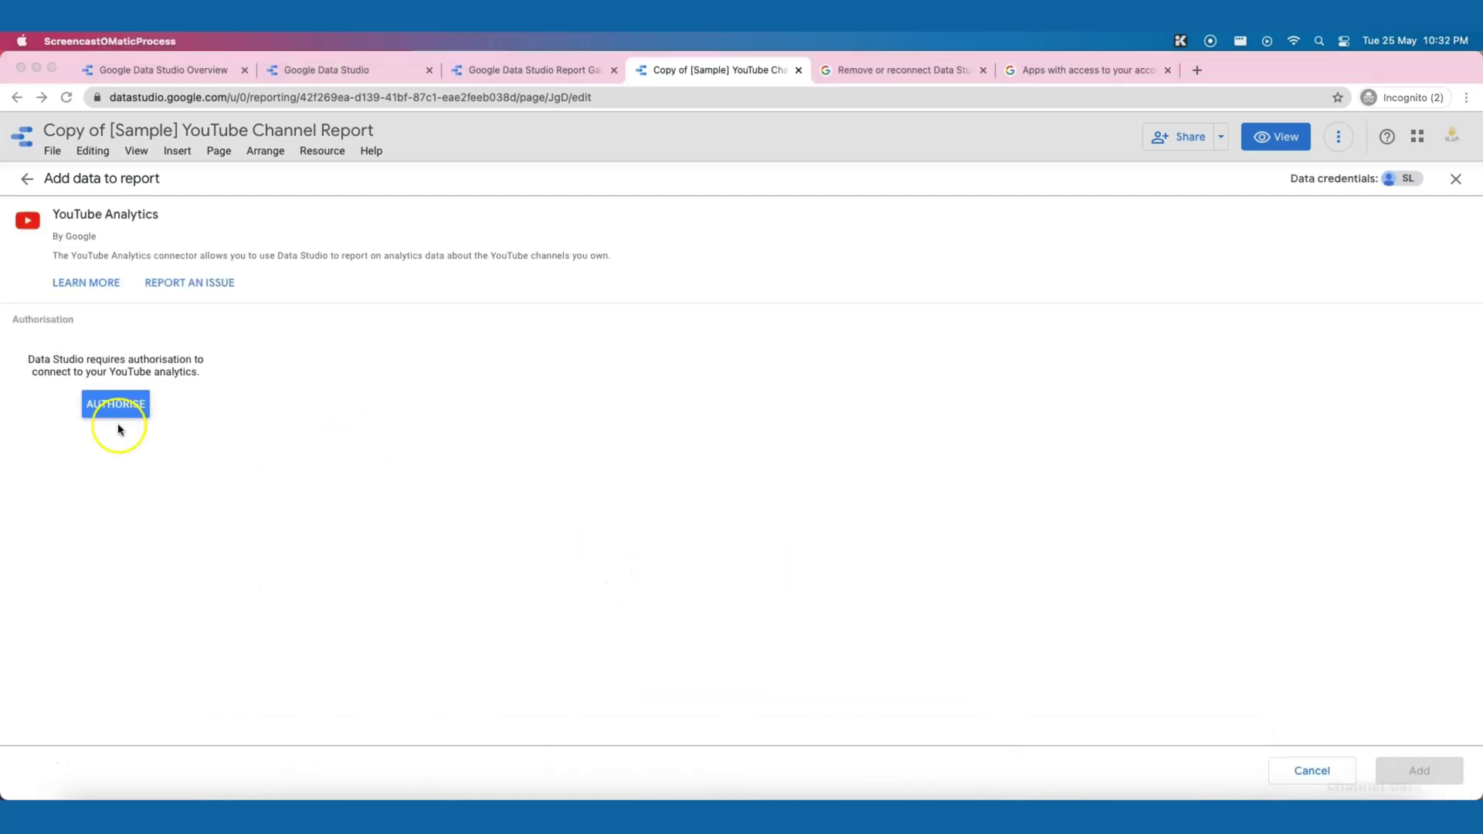
Authorise YouTube Analytics with the Google account and add the Danalyser channel to the report
click(117, 414)
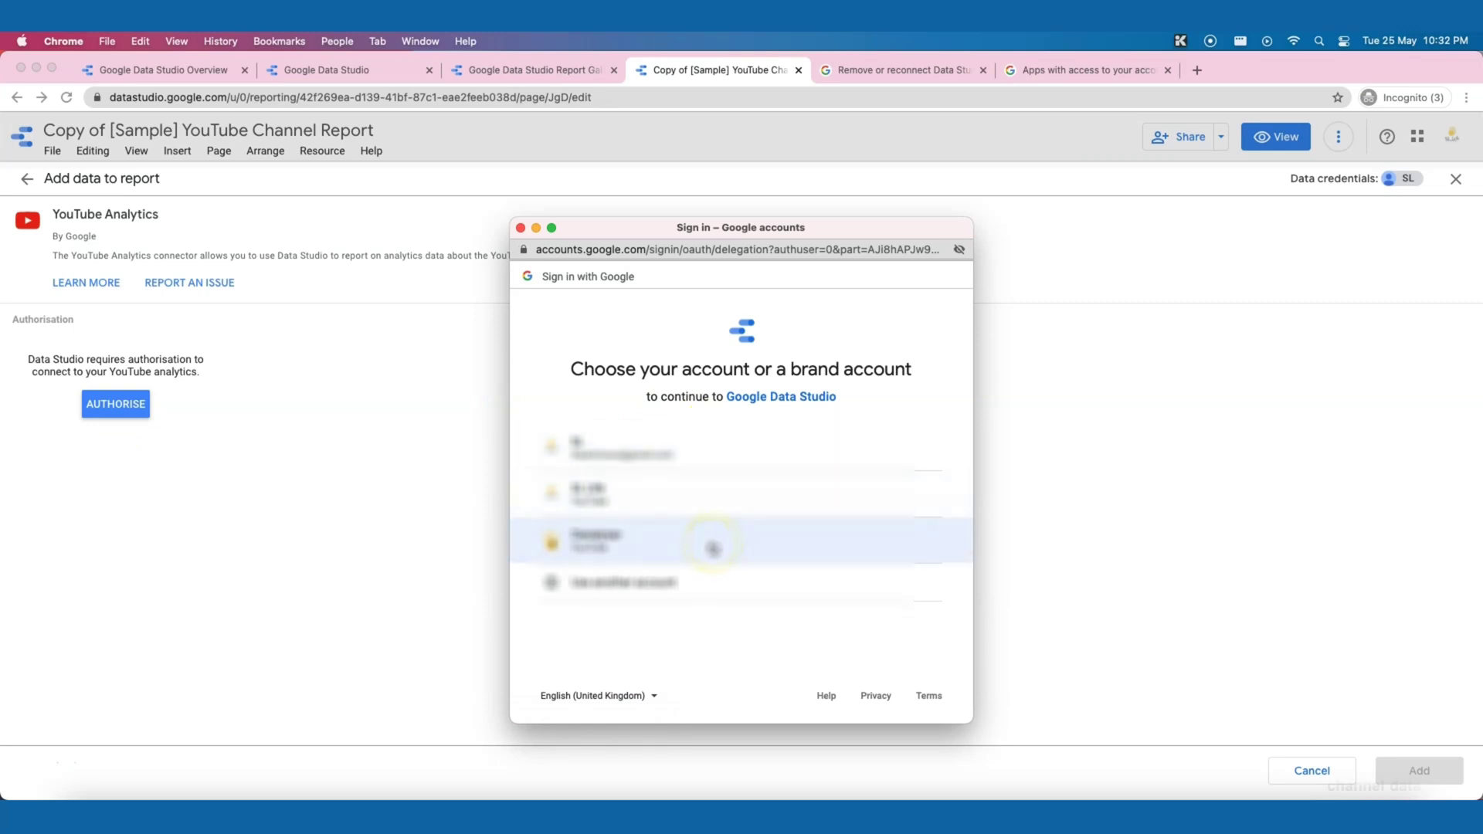
click(658, 547)
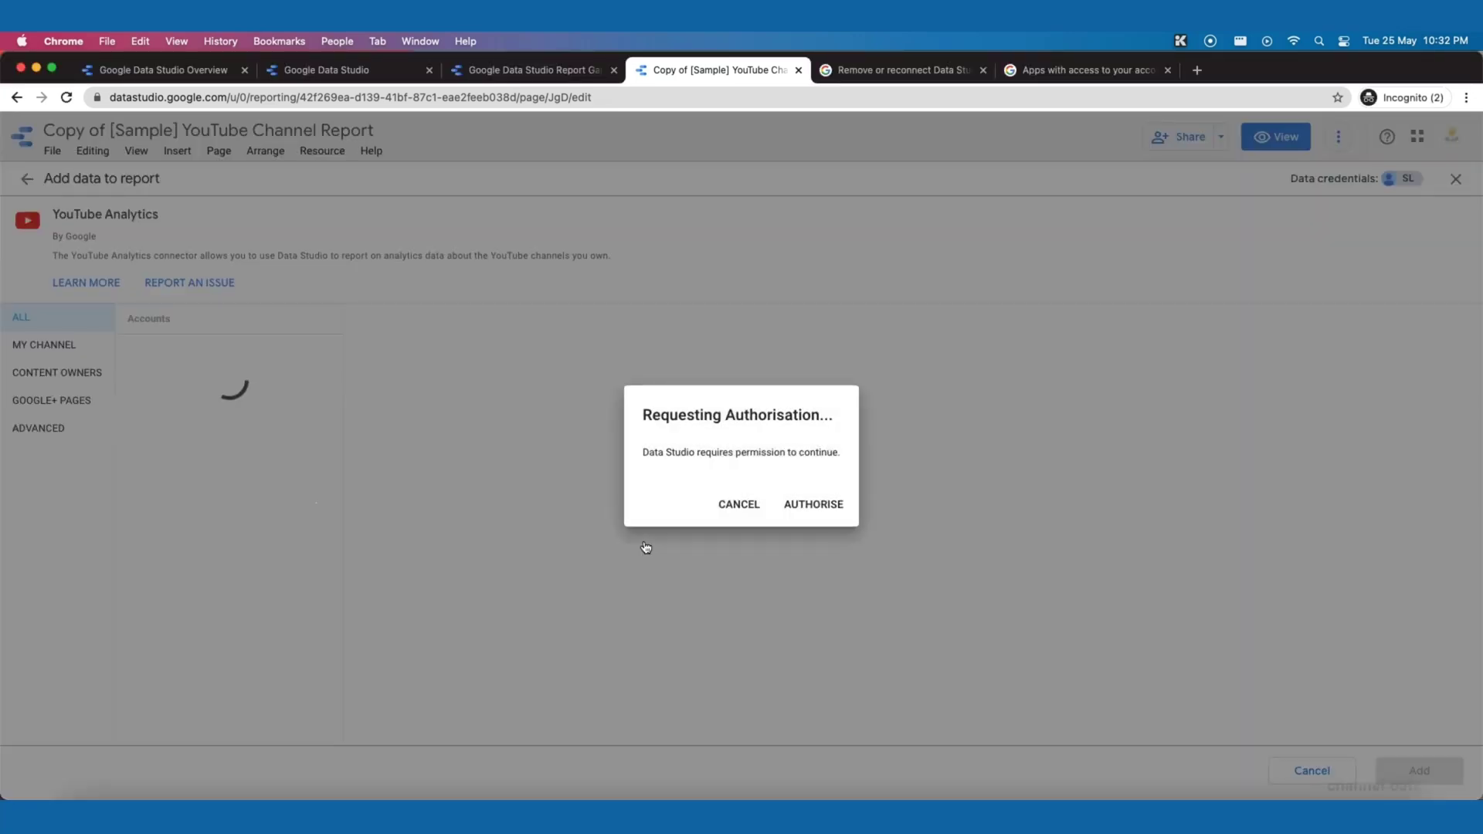
click(785, 521)
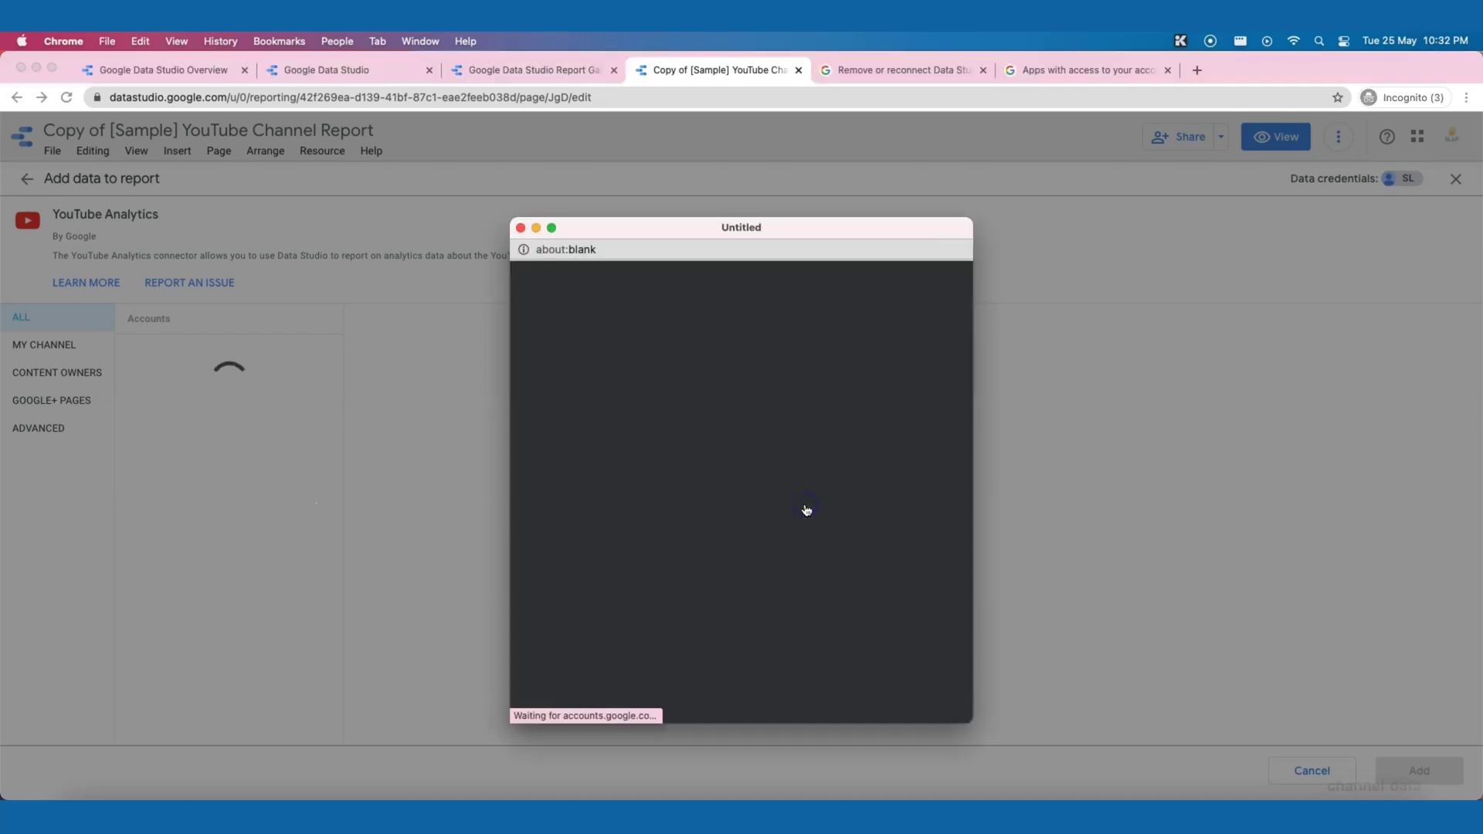
click(692, 459)
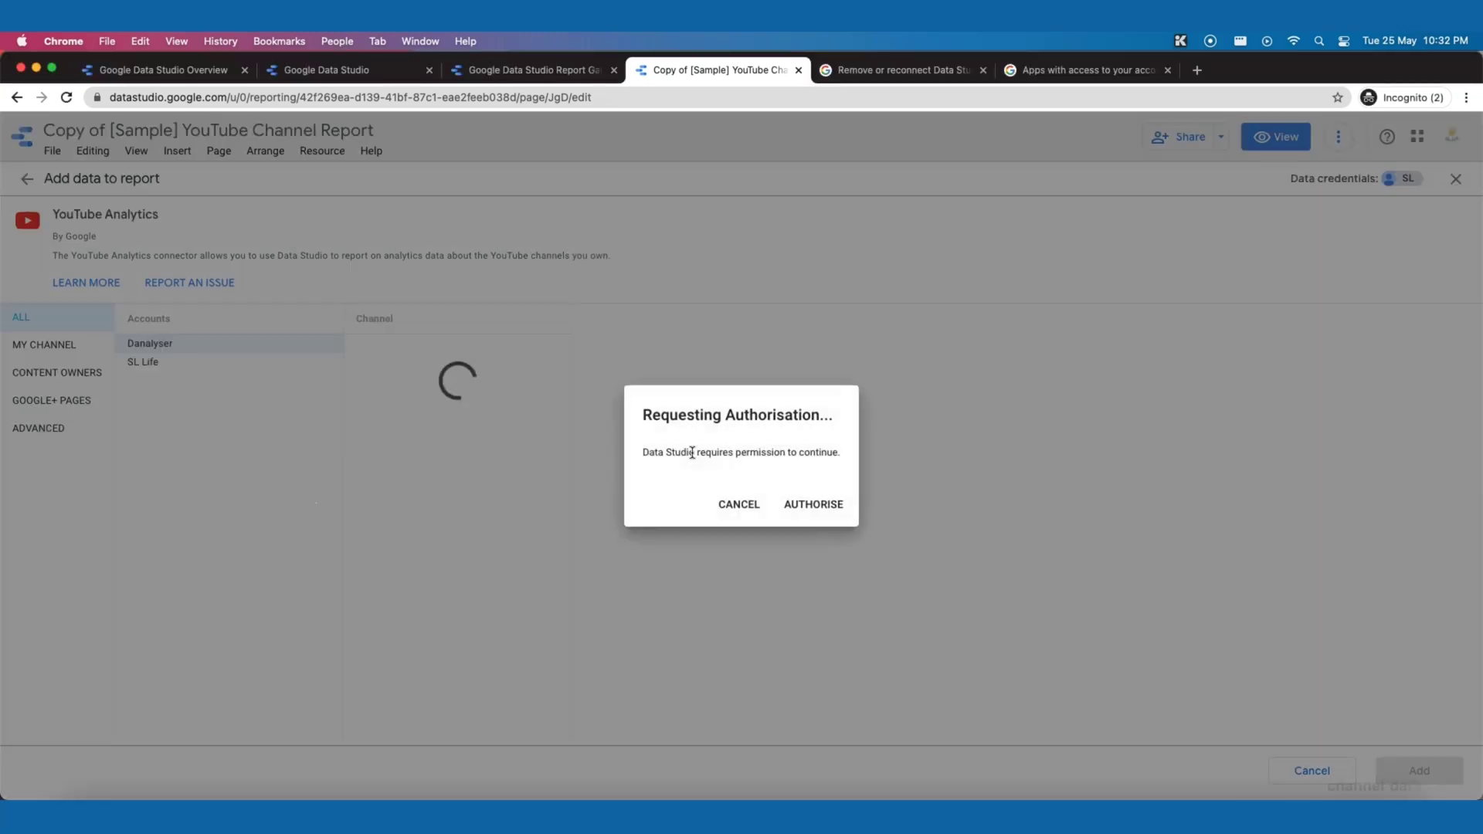
click(800, 454)
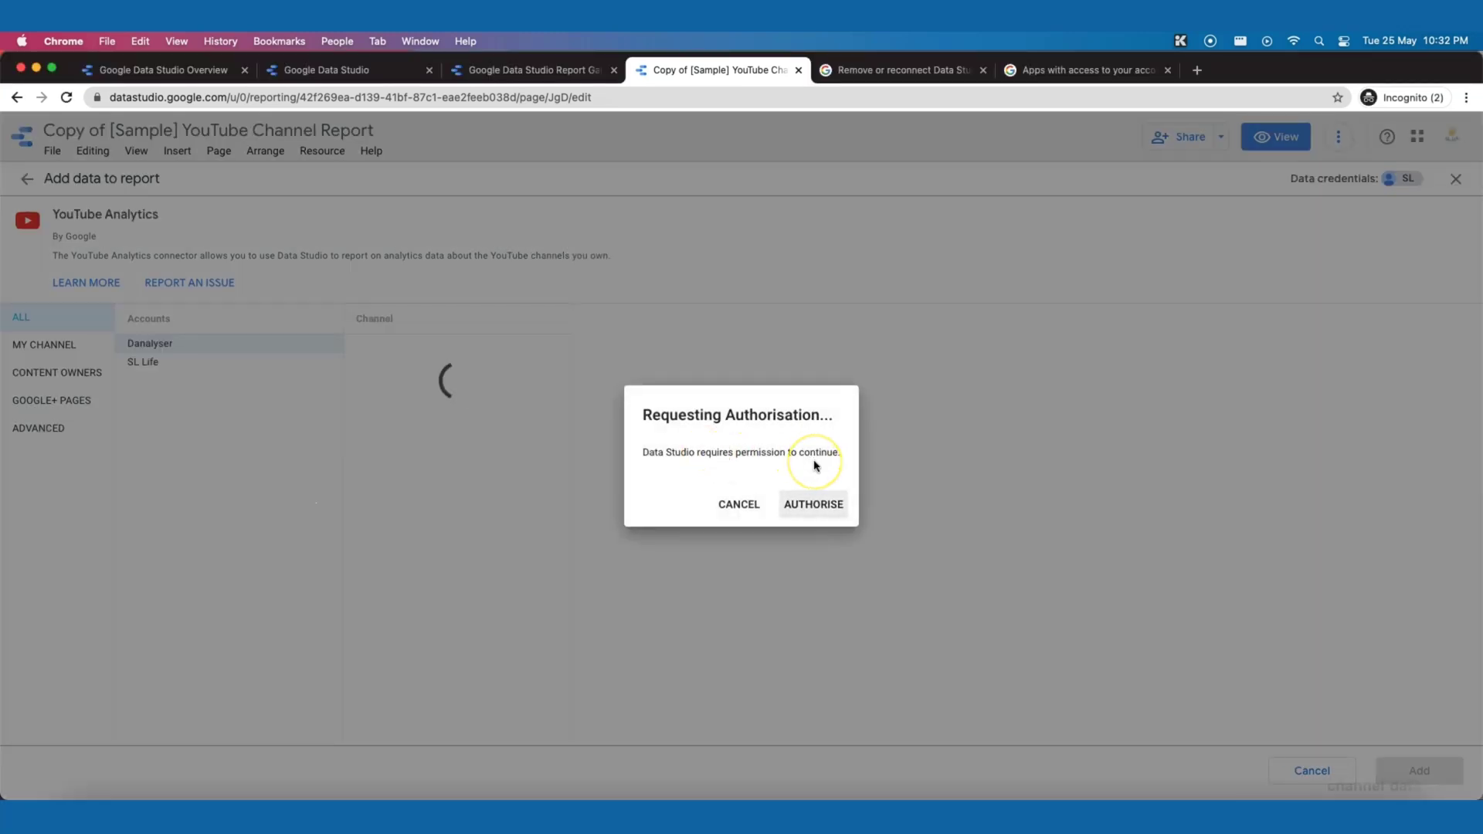
click(817, 504)
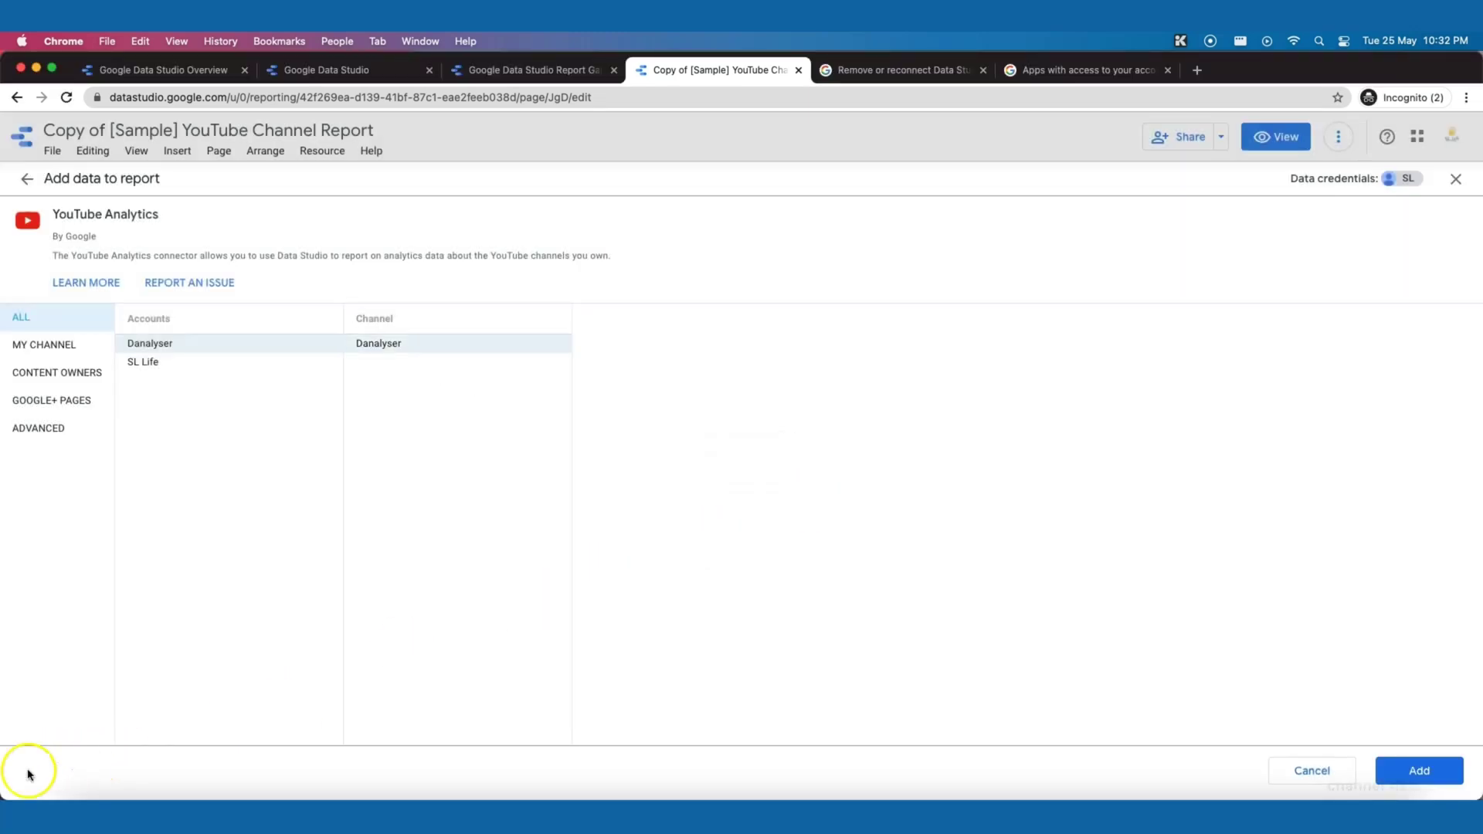
click(398, 345)
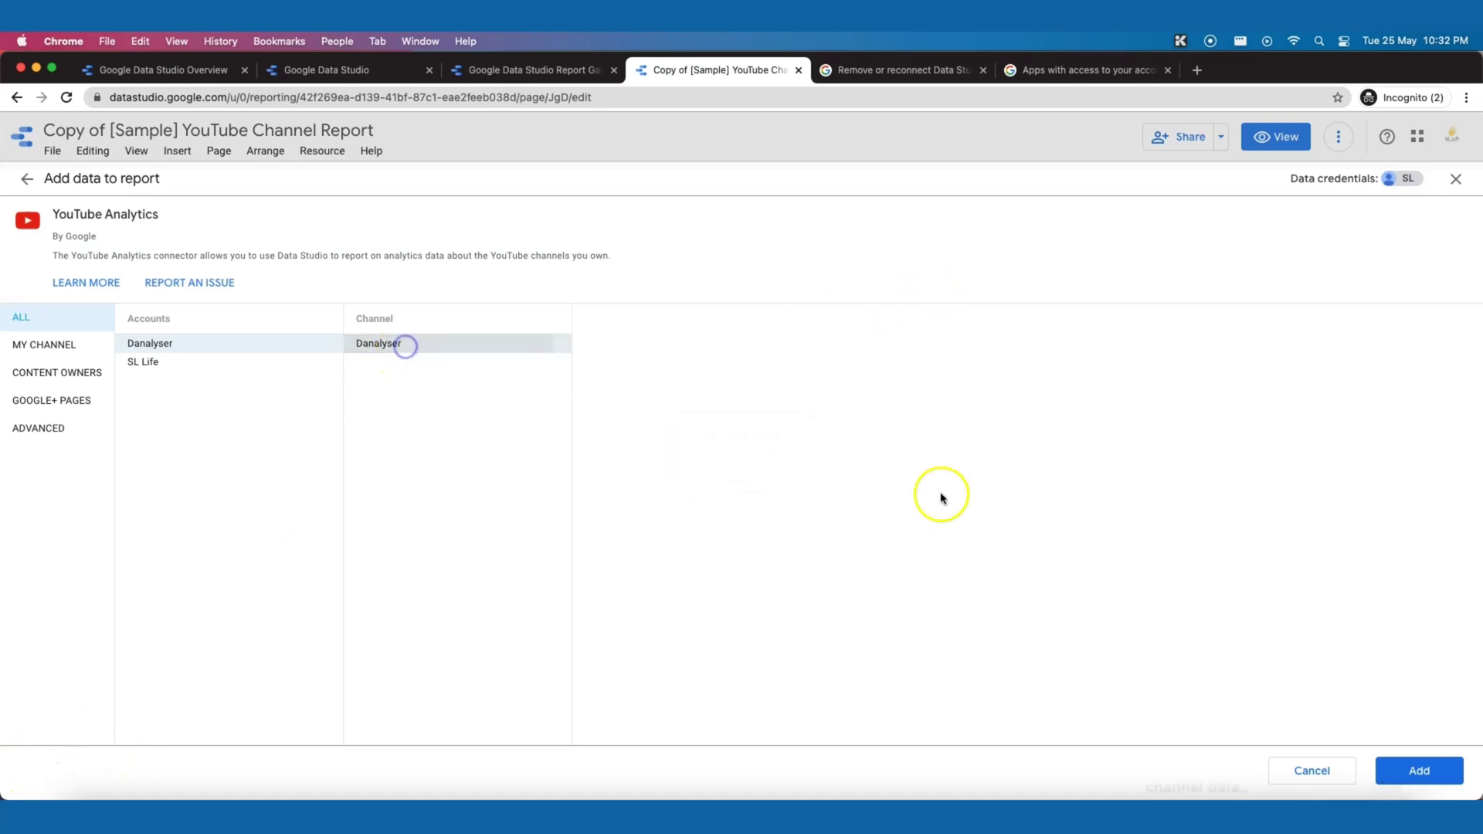
click(1419, 779)
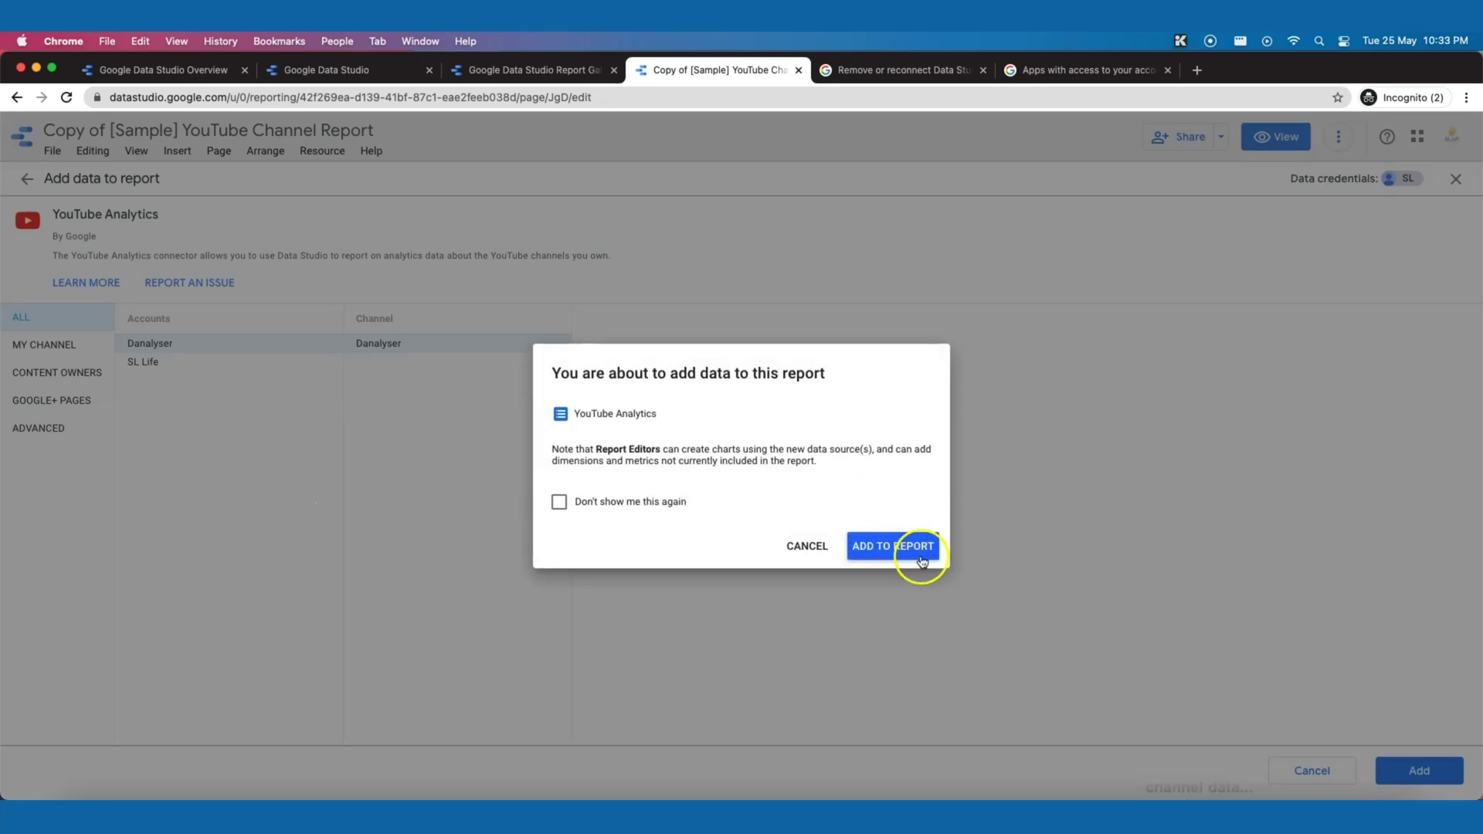
click(920, 555)
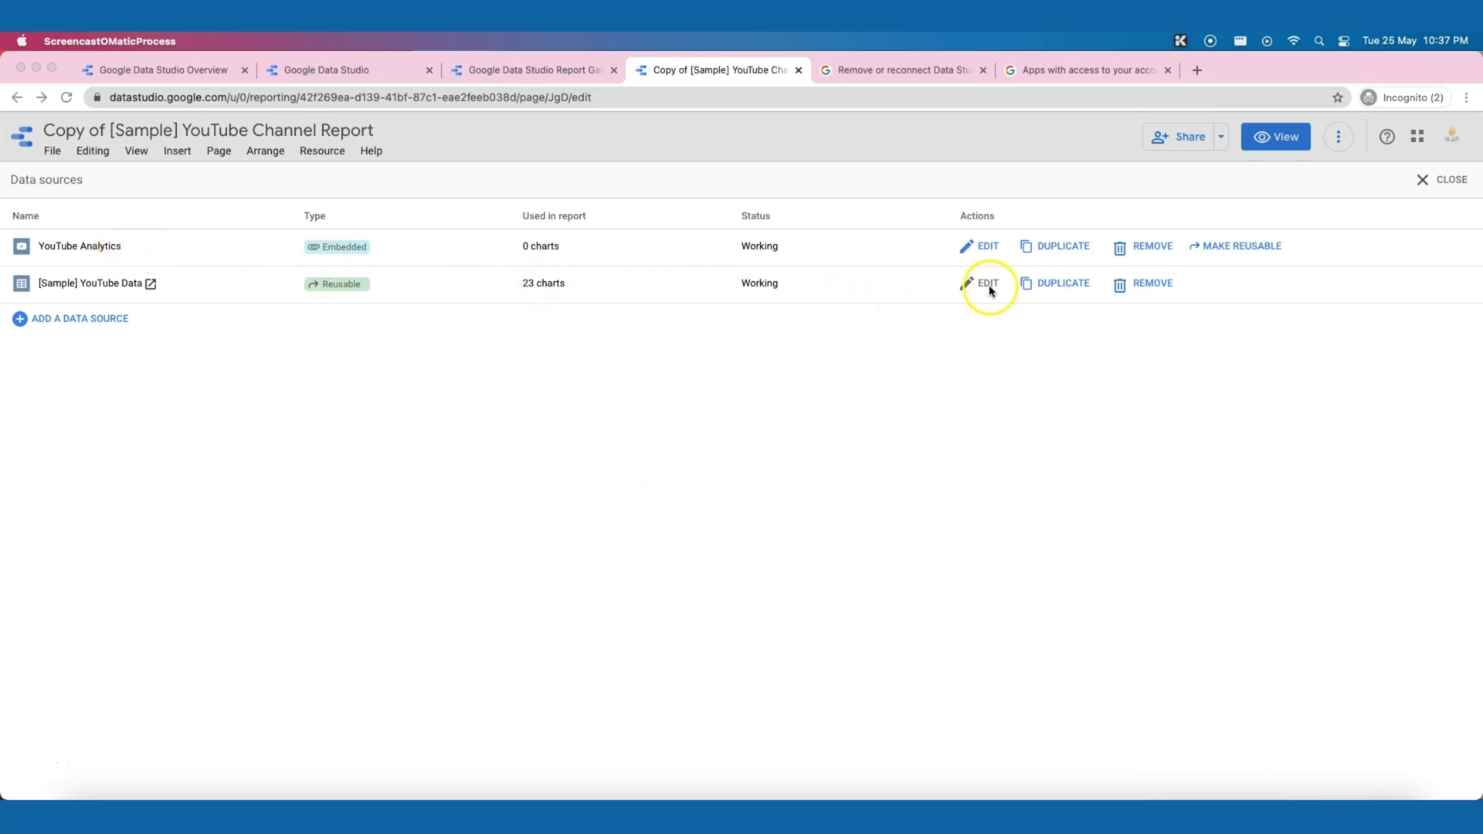
Remove the [Sample] YouTube Data source and close the data sources list
click(1147, 288)
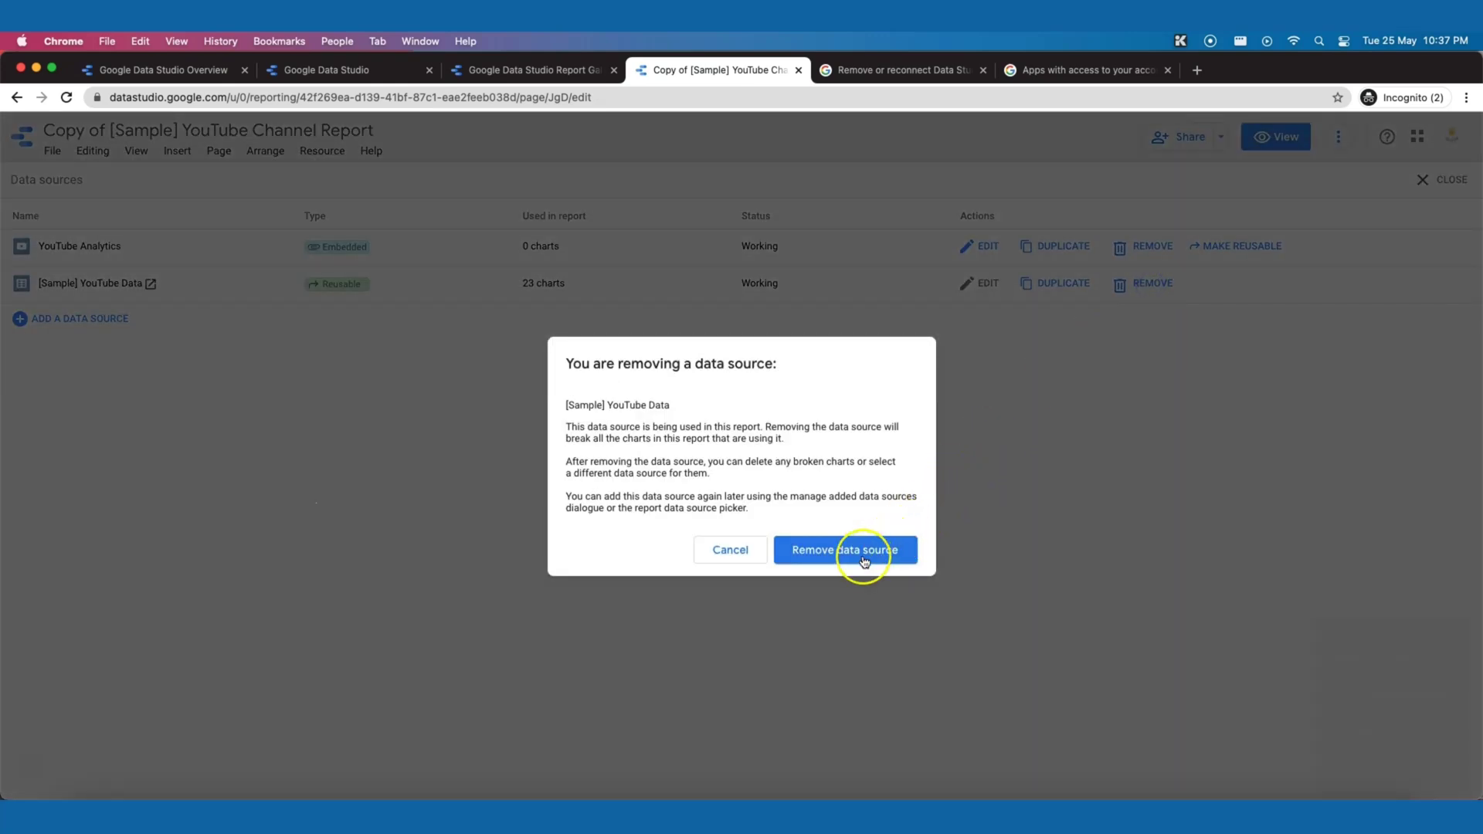
click(865, 559)
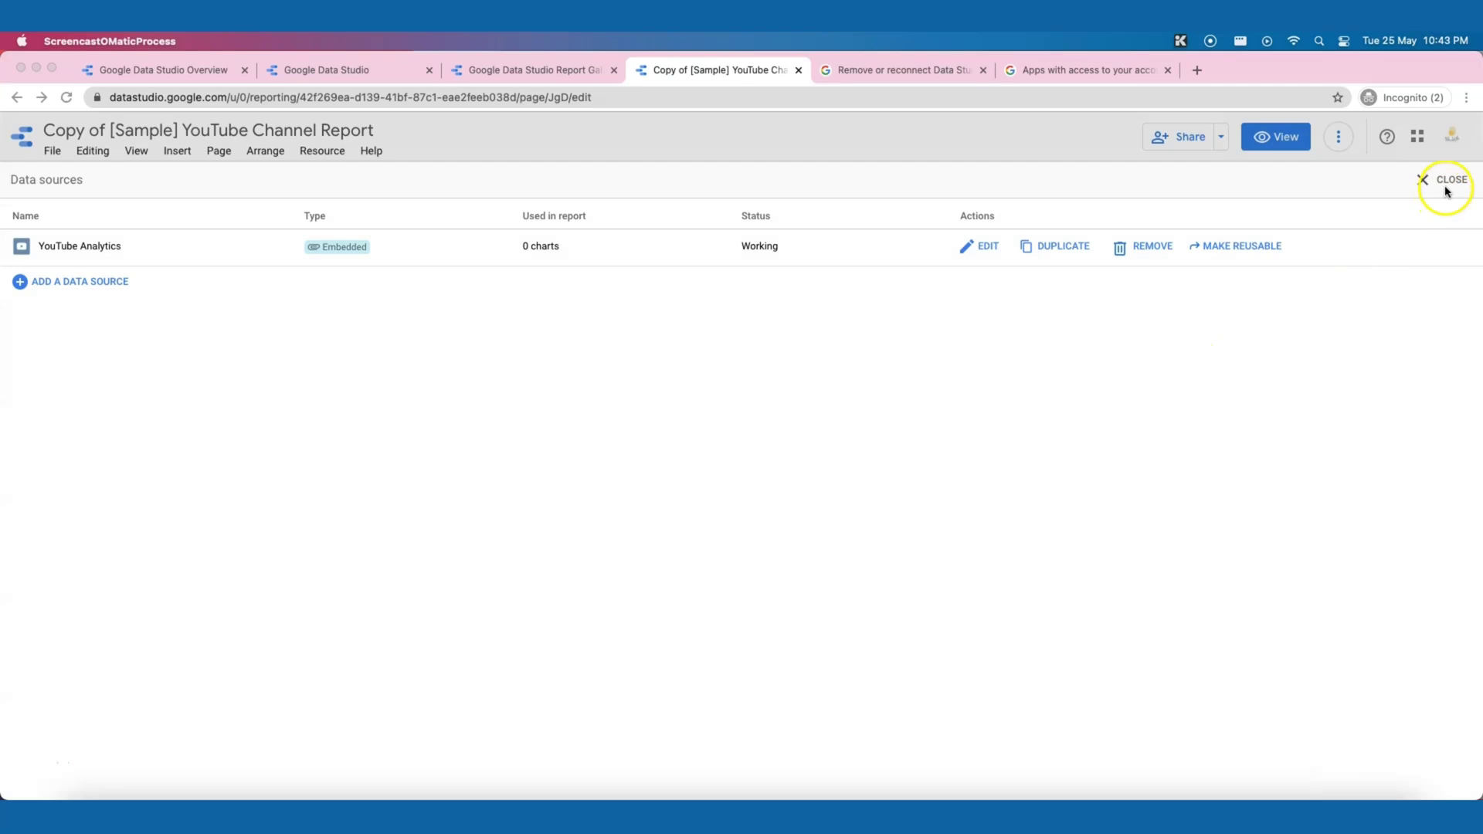
click(1448, 186)
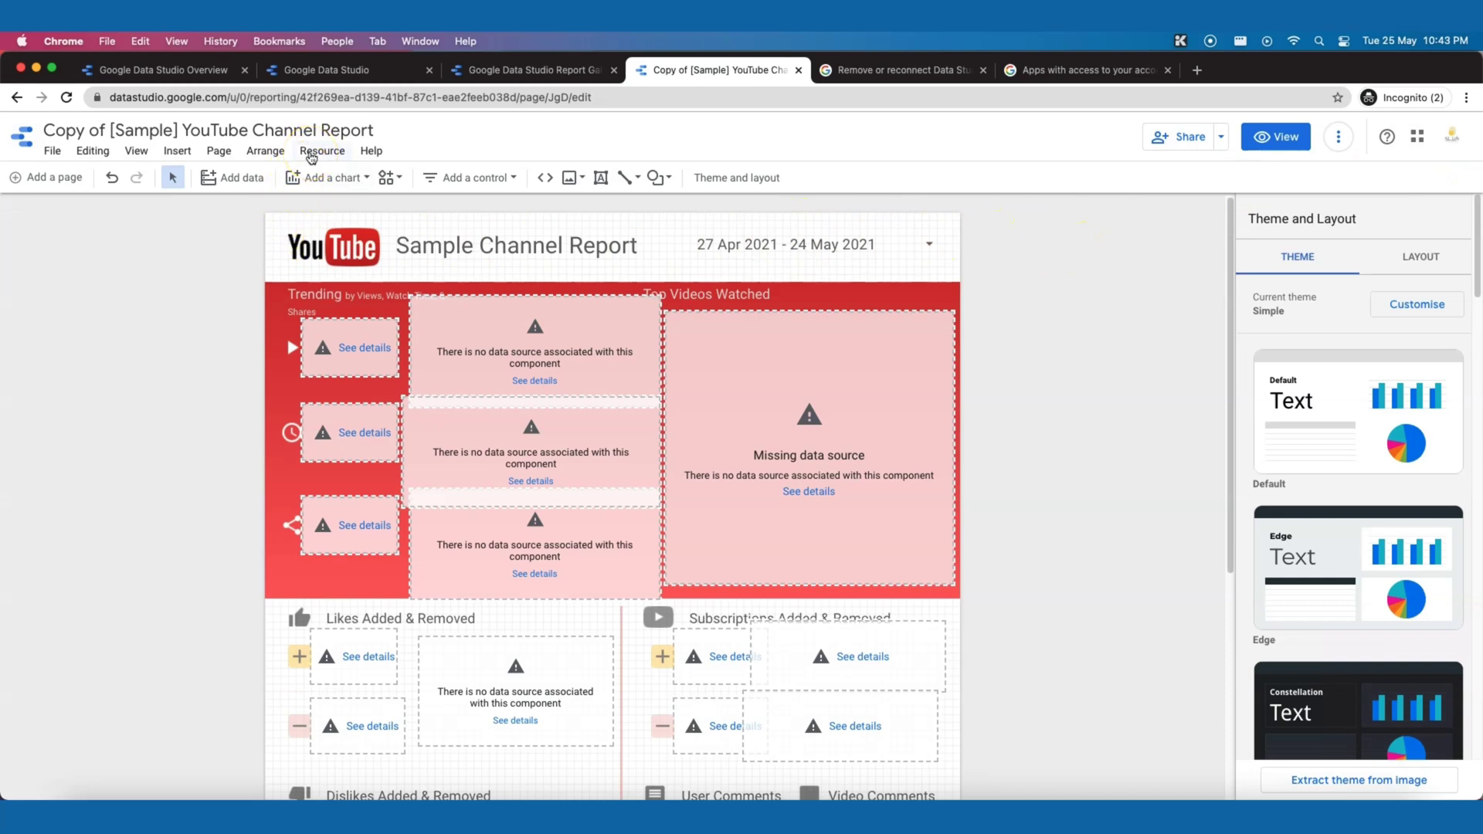
Set YouTube Analytics as the data source in the current page settings
click(523, 384)
click(220, 152)
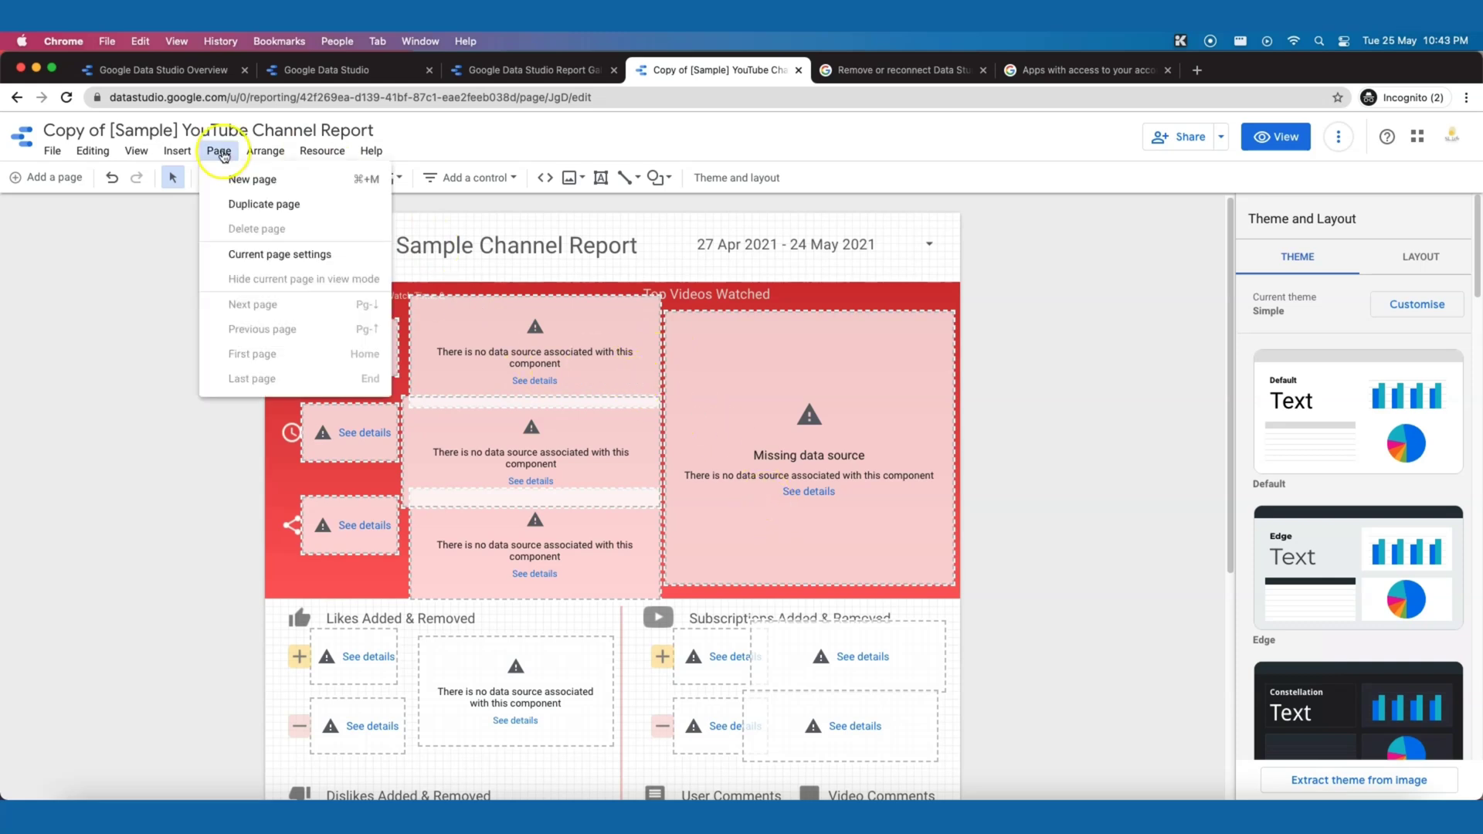
click(267, 255)
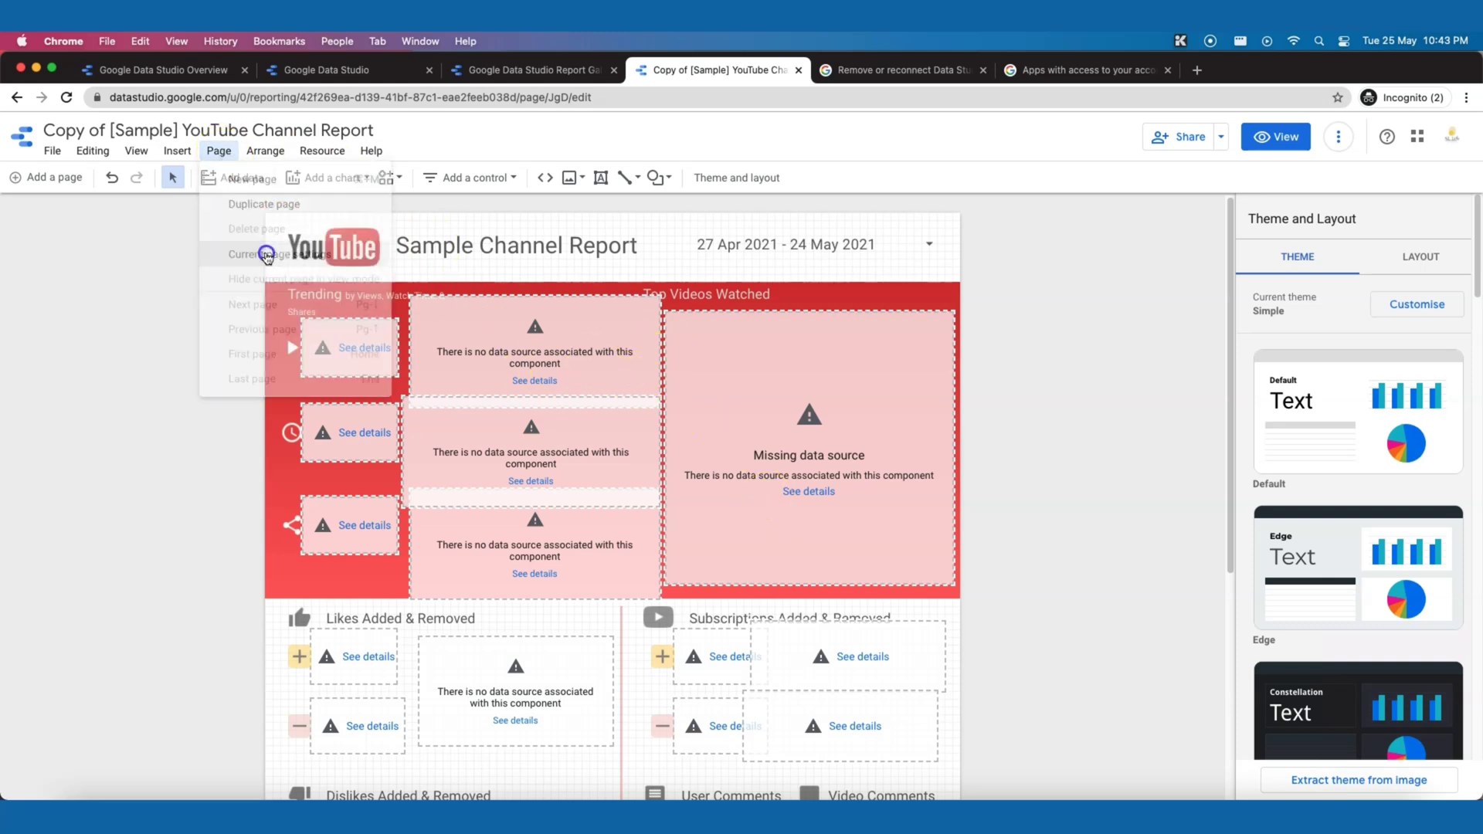
click(225, 157)
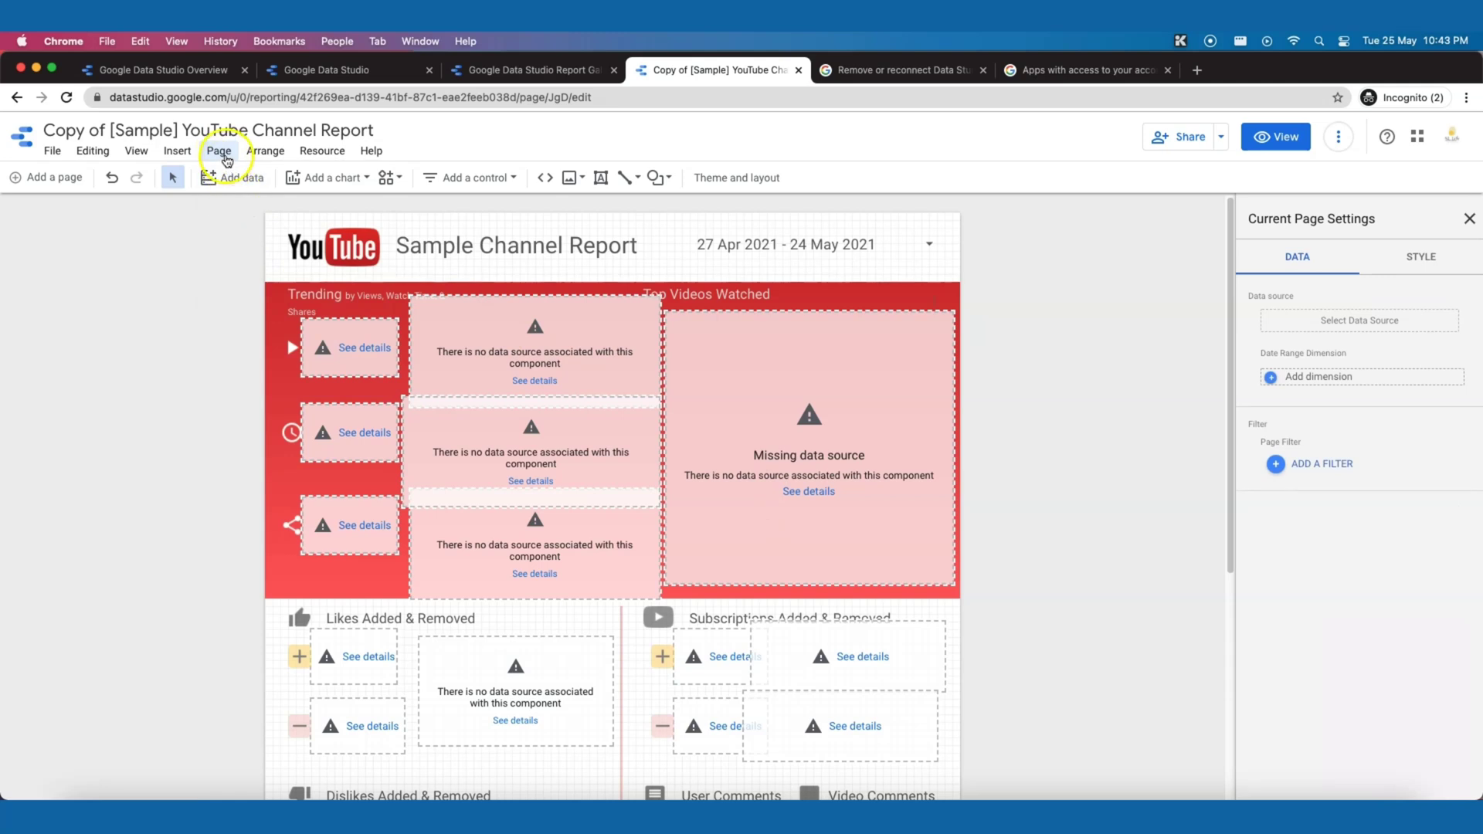
click(248, 257)
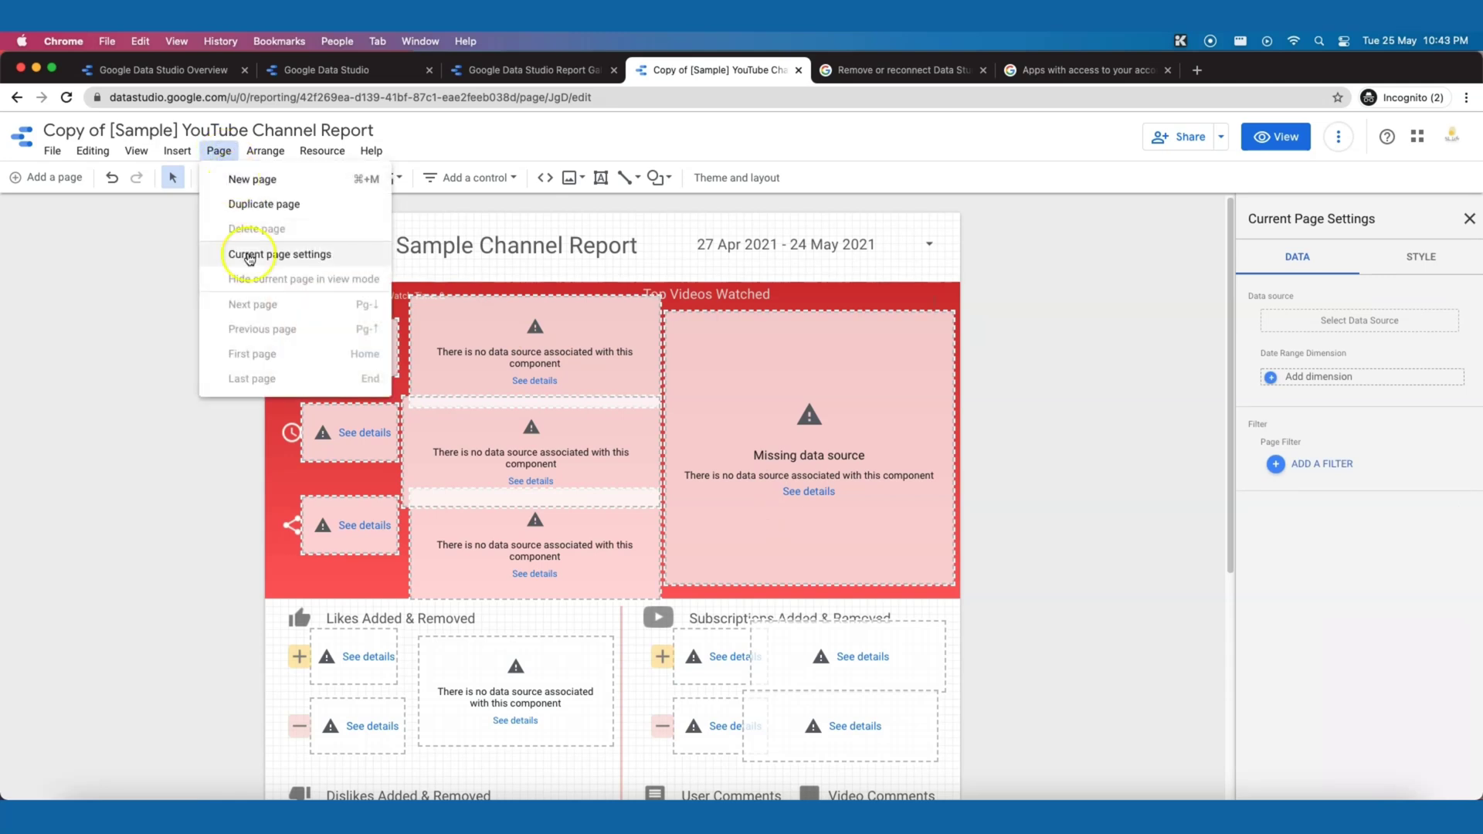
click(248, 258)
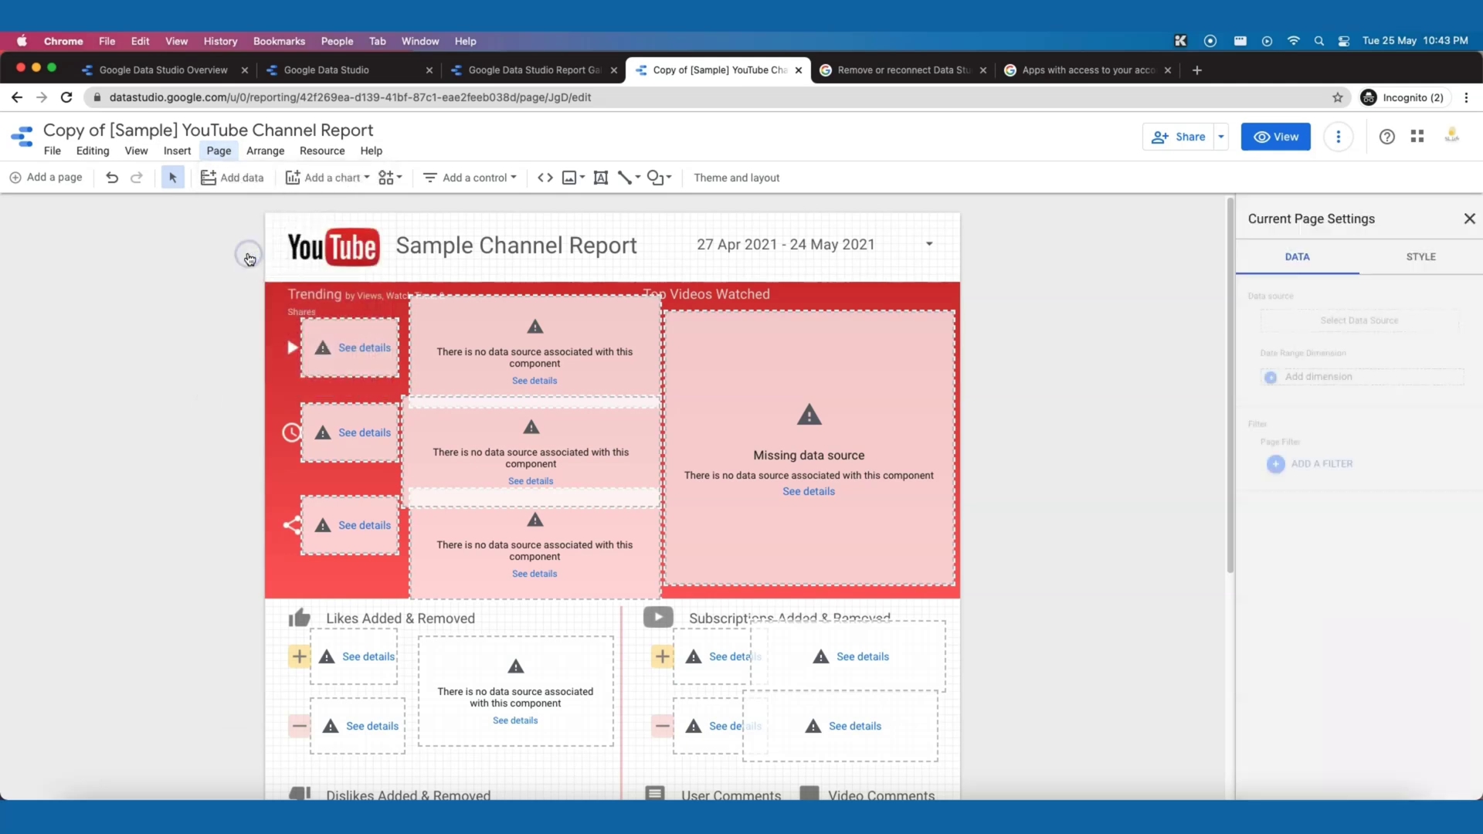
click(1361, 320)
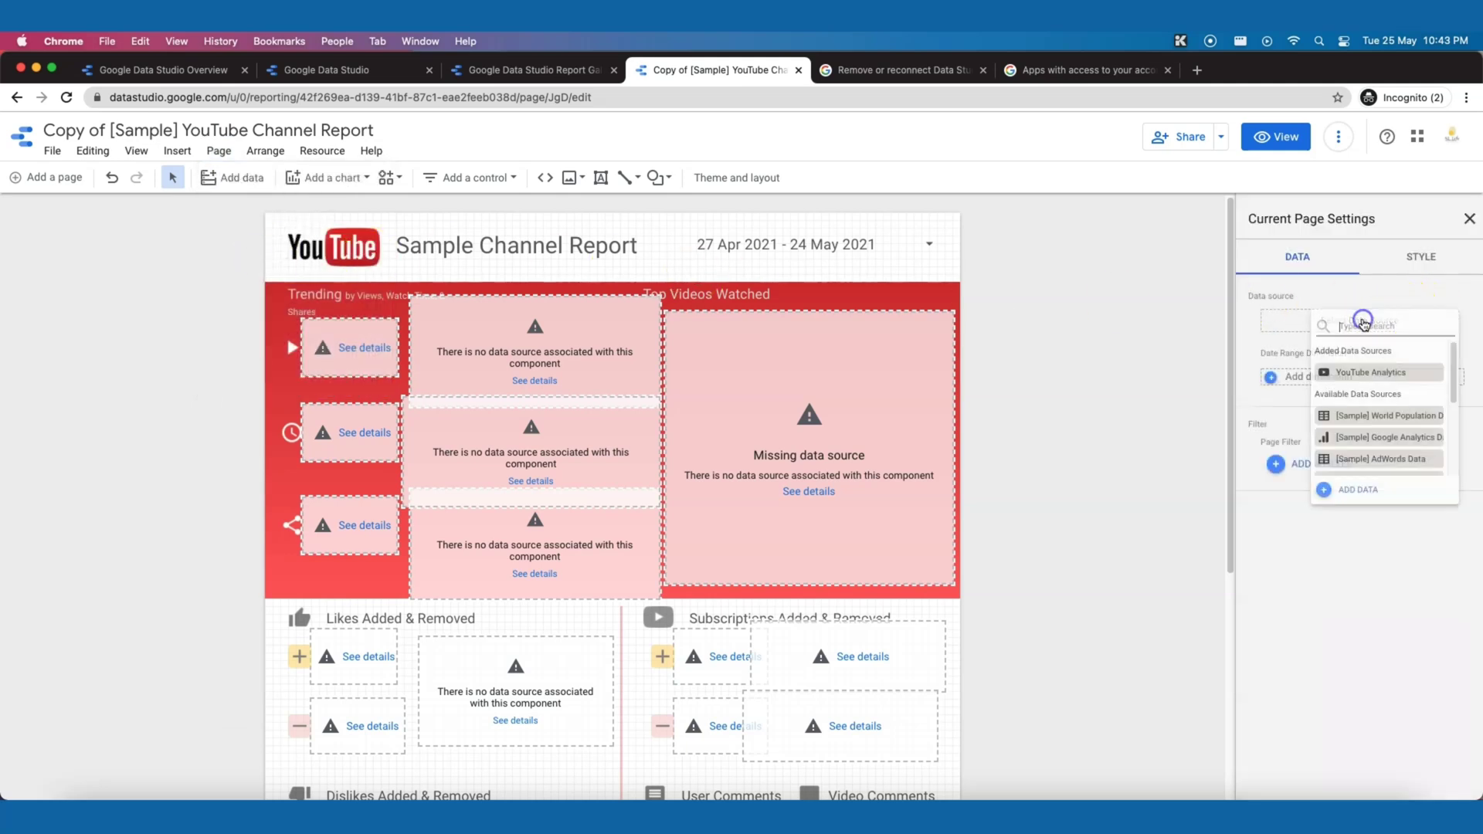
click(1383, 383)
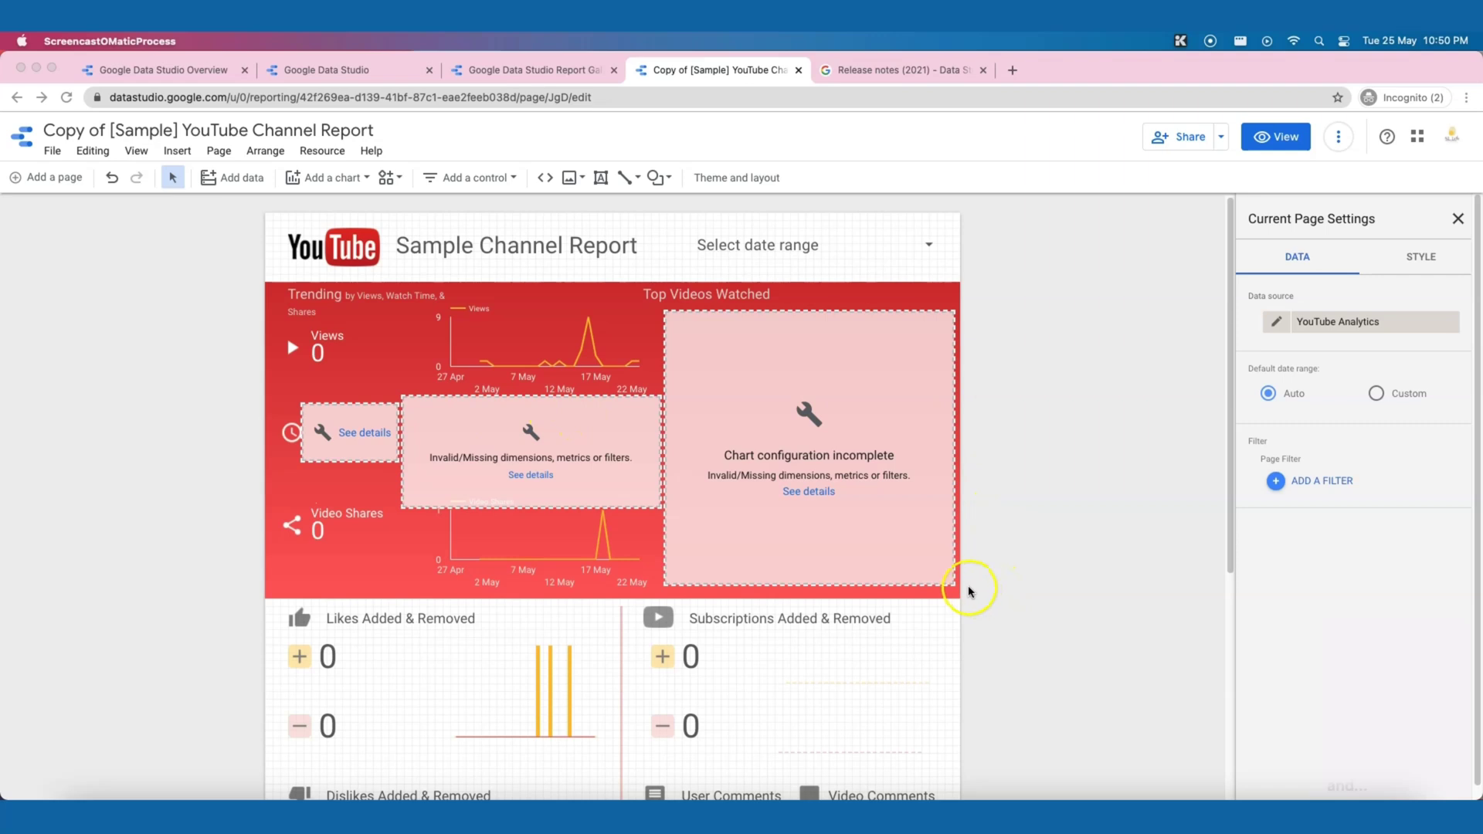
Put Total Watch Time as the metric of the Top Videos table, watch-time trend chart and watch-time scorecard
click(951, 527)
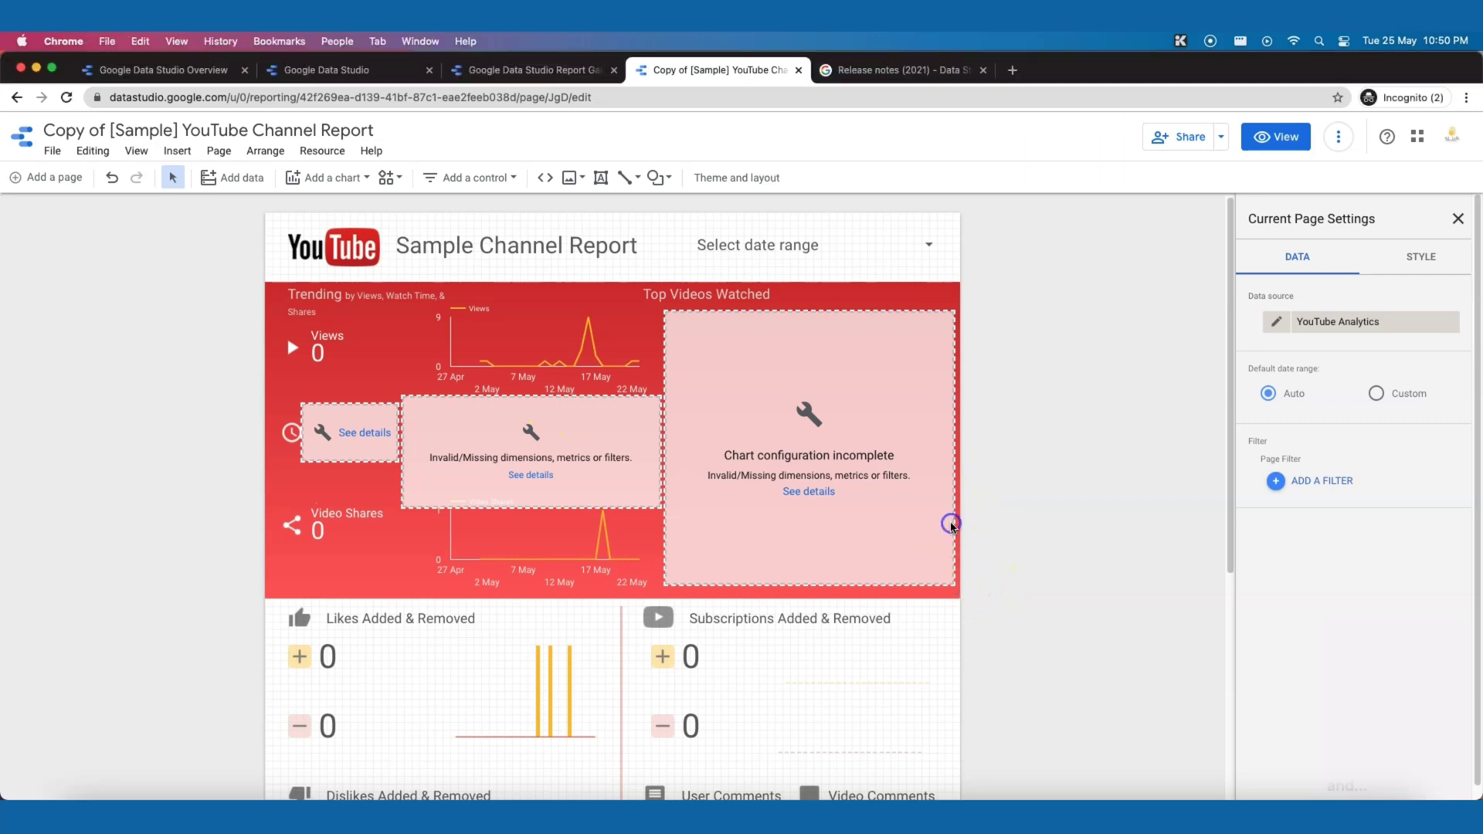
click(938, 523)
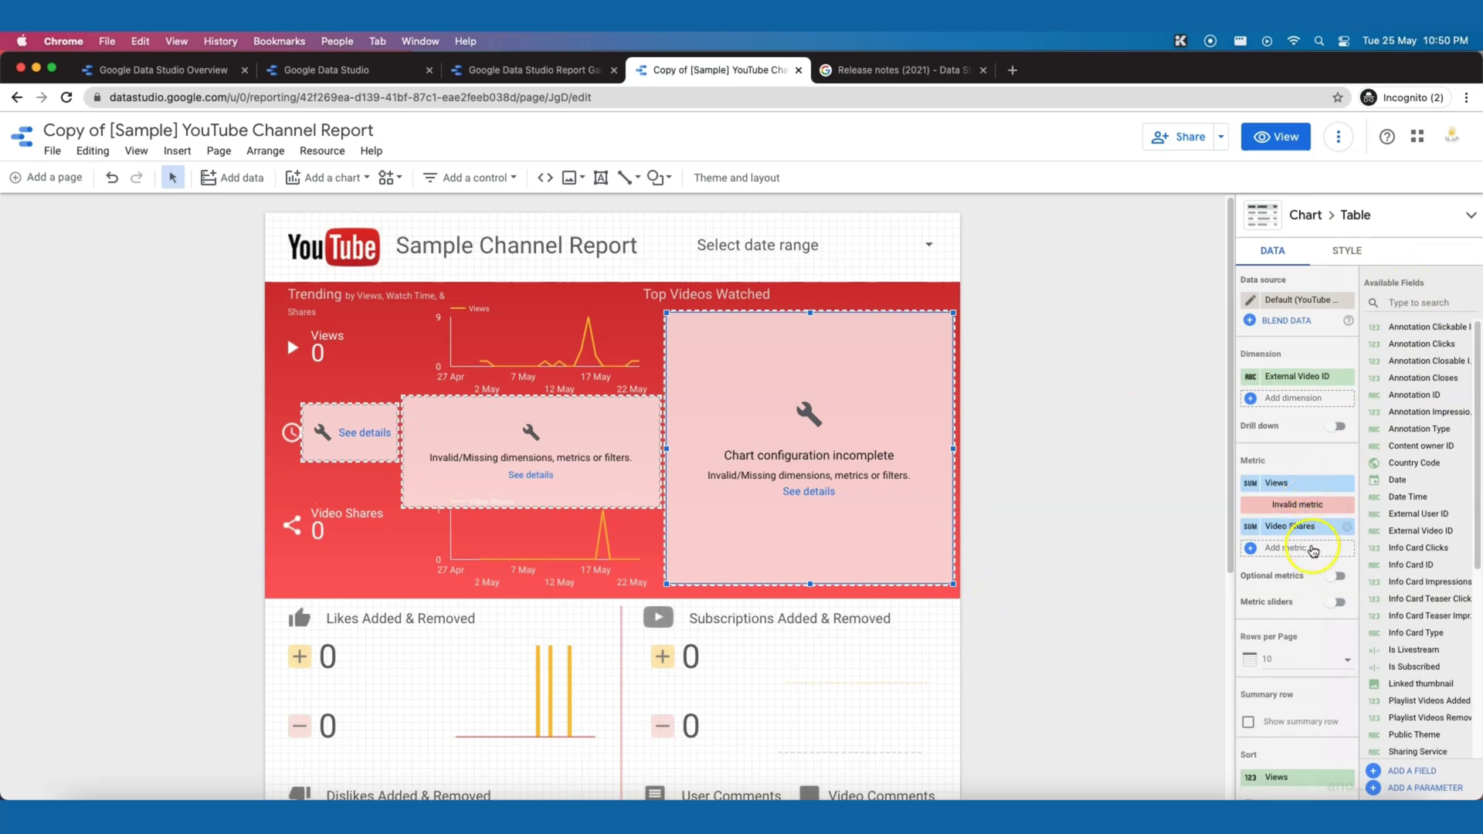
click(1445, 308)
text(watch)
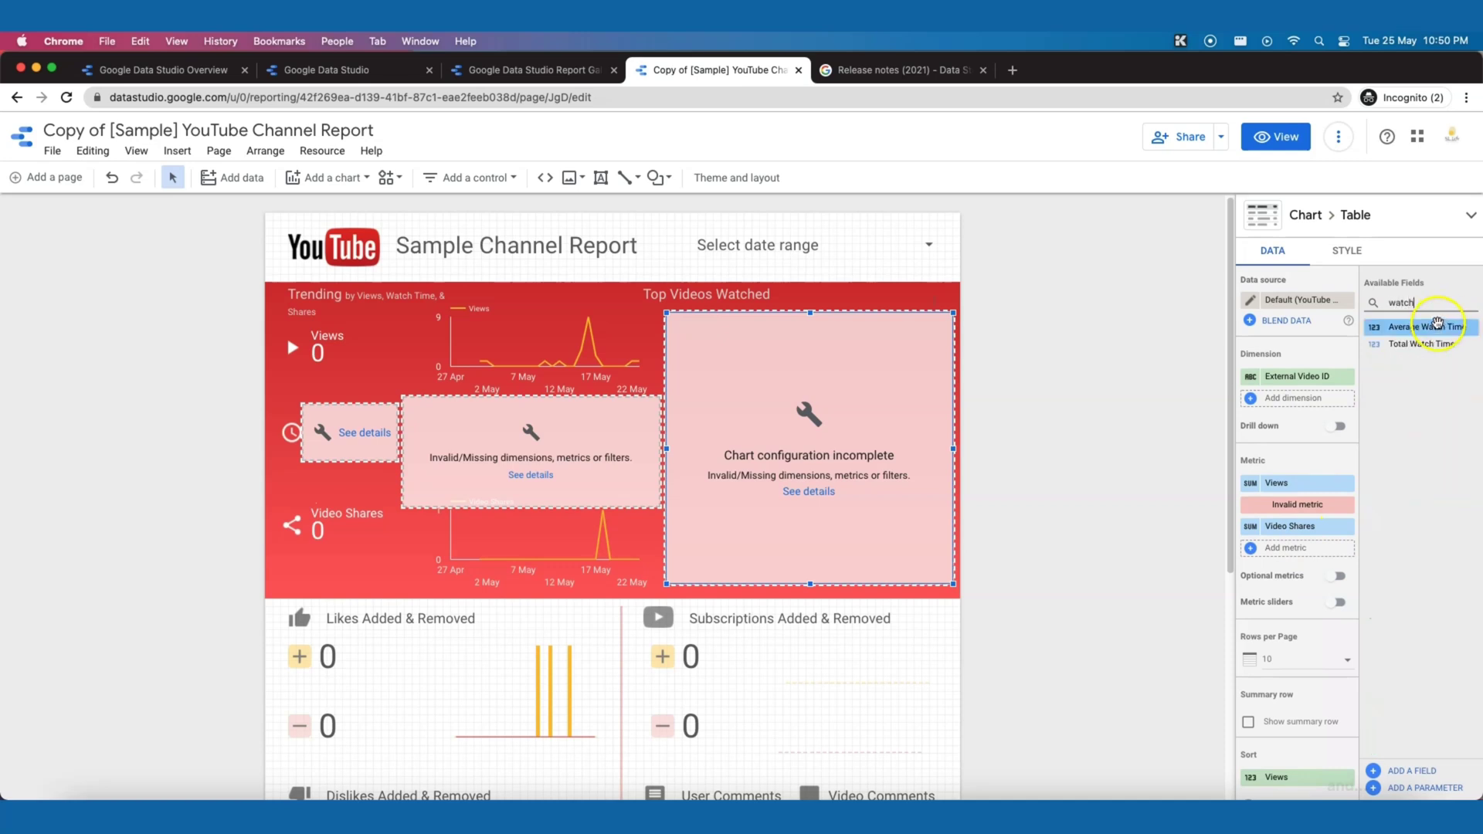
drag(1424, 344, 1306, 490)
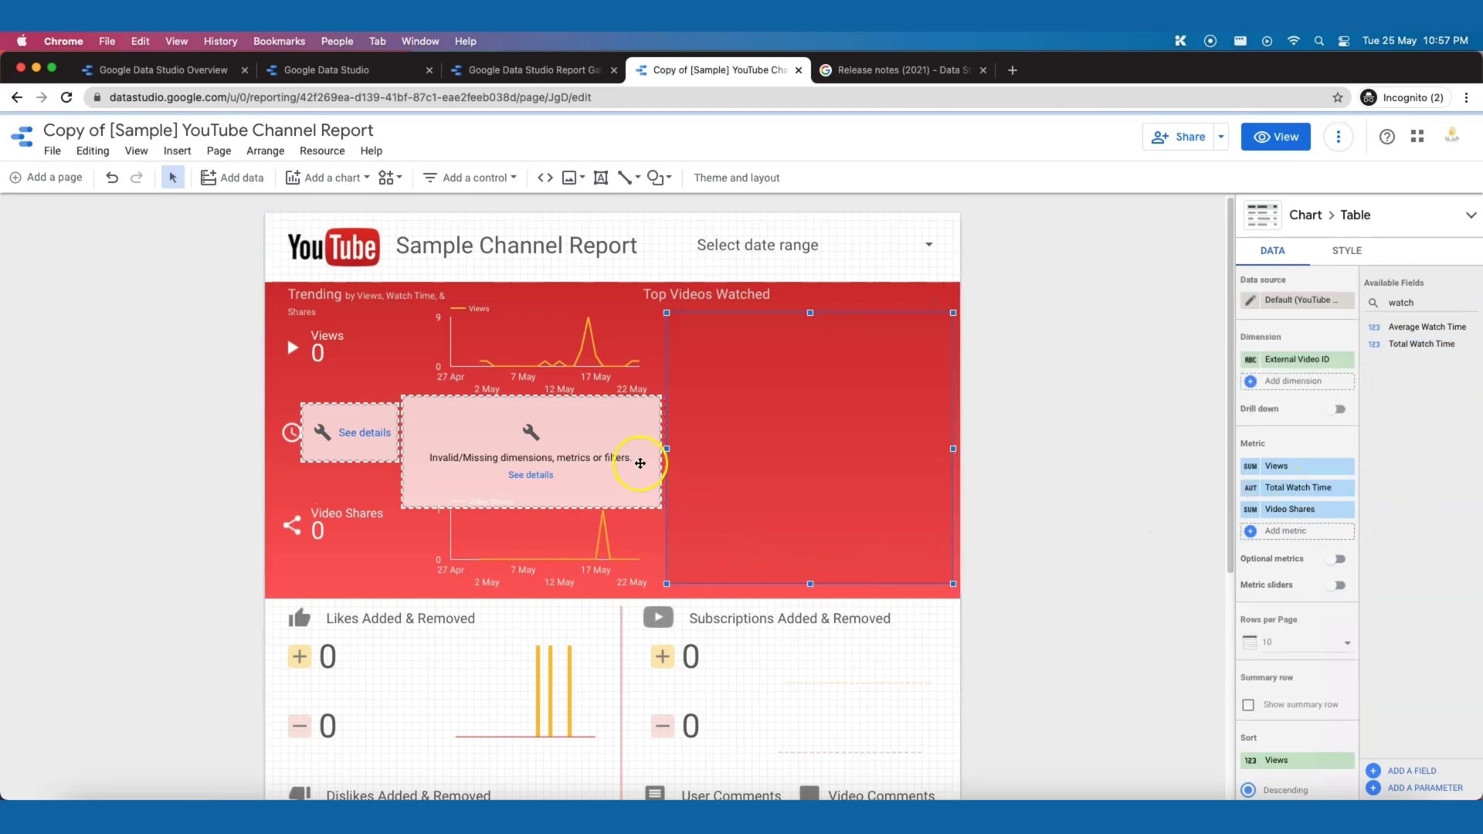
click(621, 416)
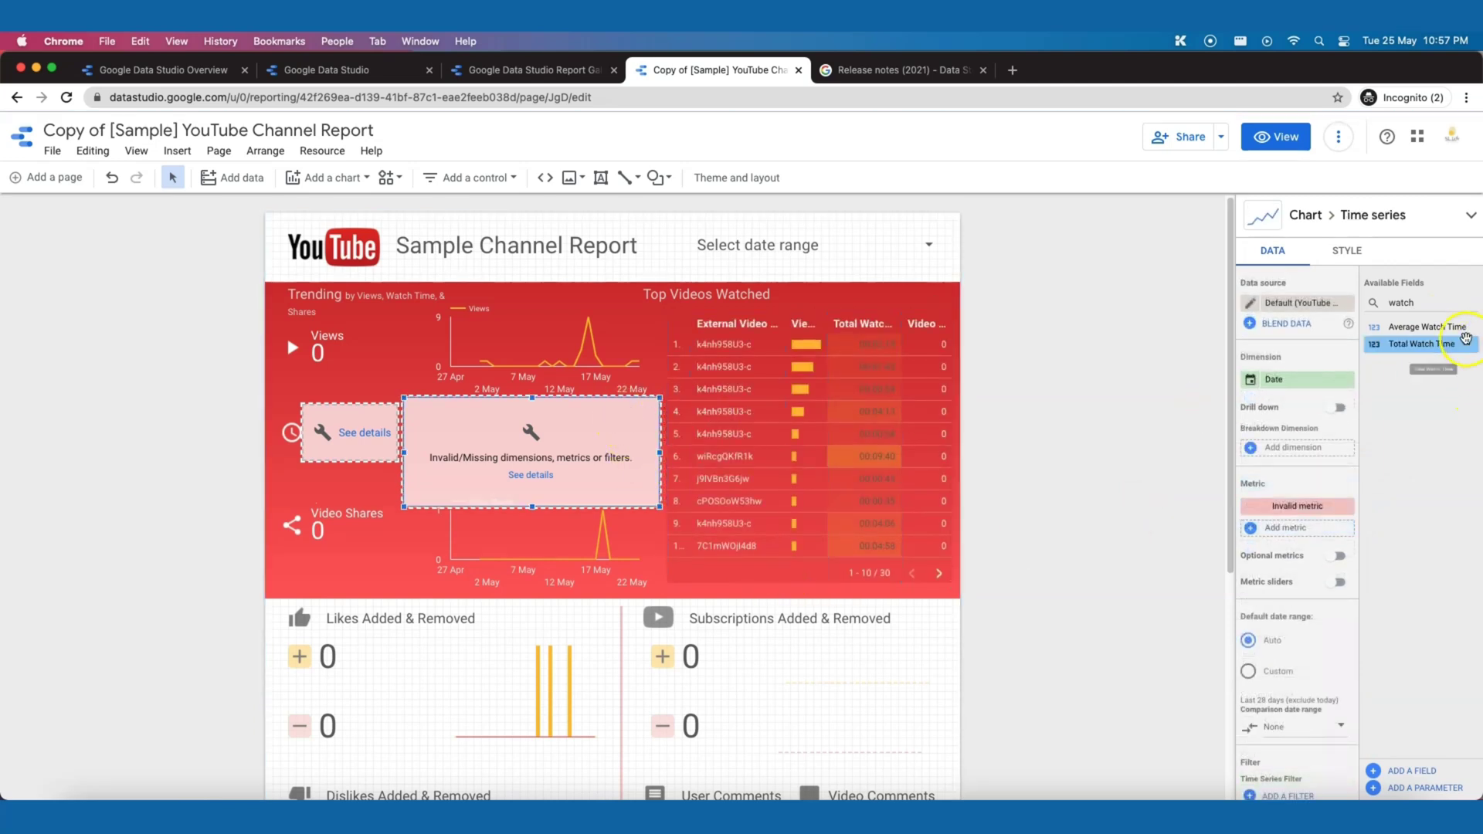
drag(1421, 344, 1329, 506)
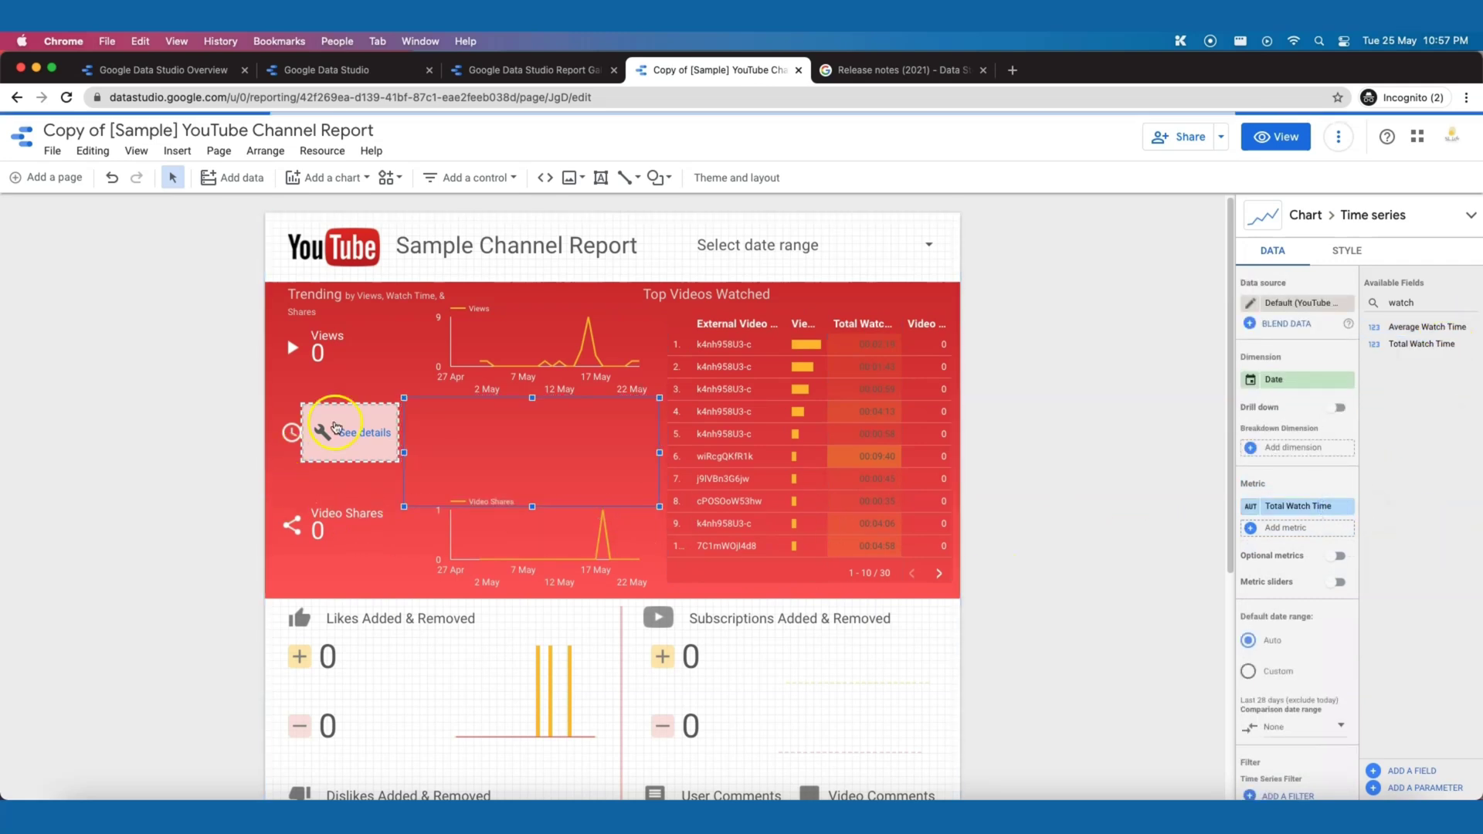
click(357, 417)
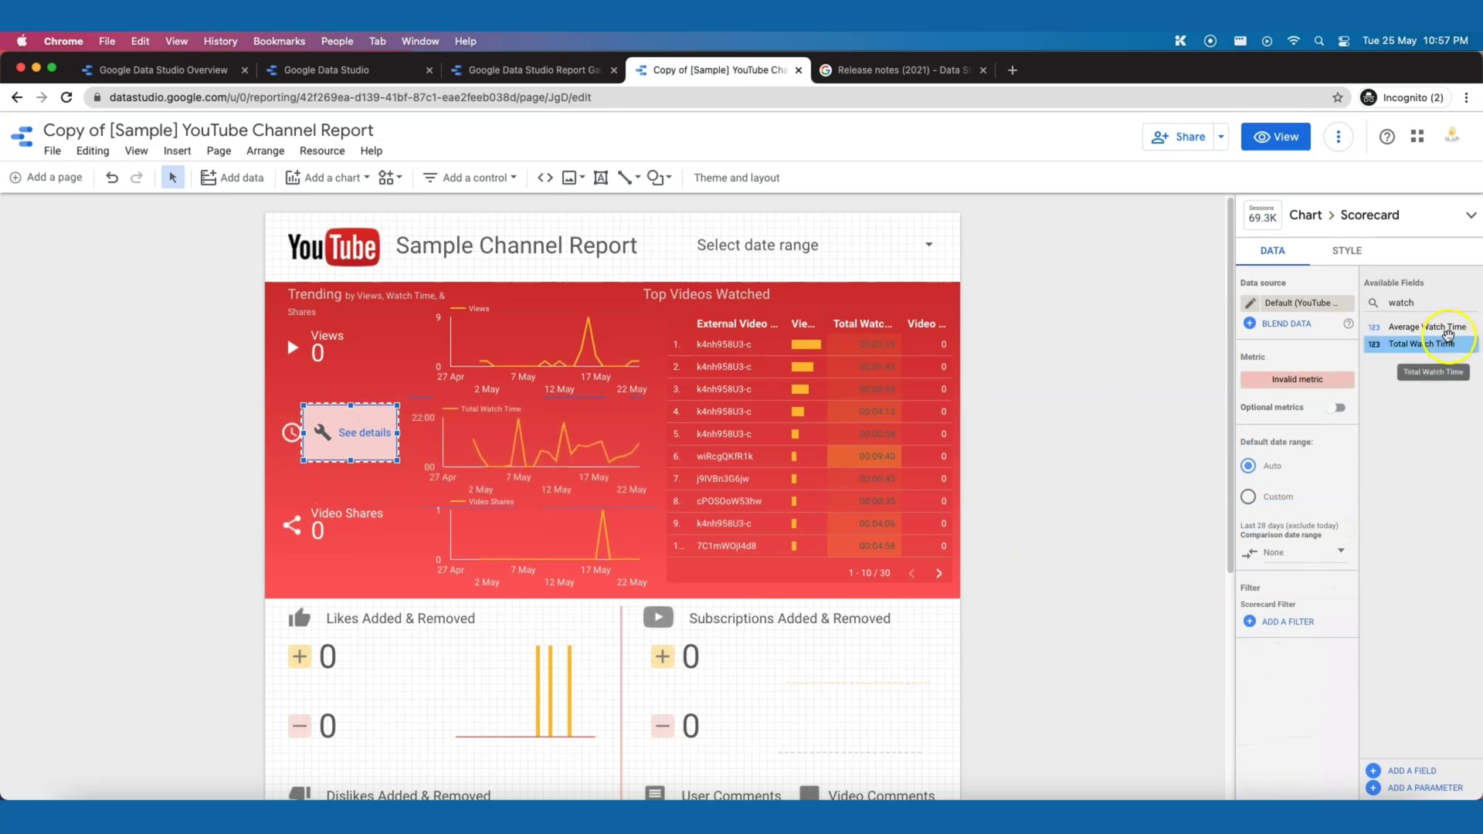
drag(1425, 343, 1314, 380)
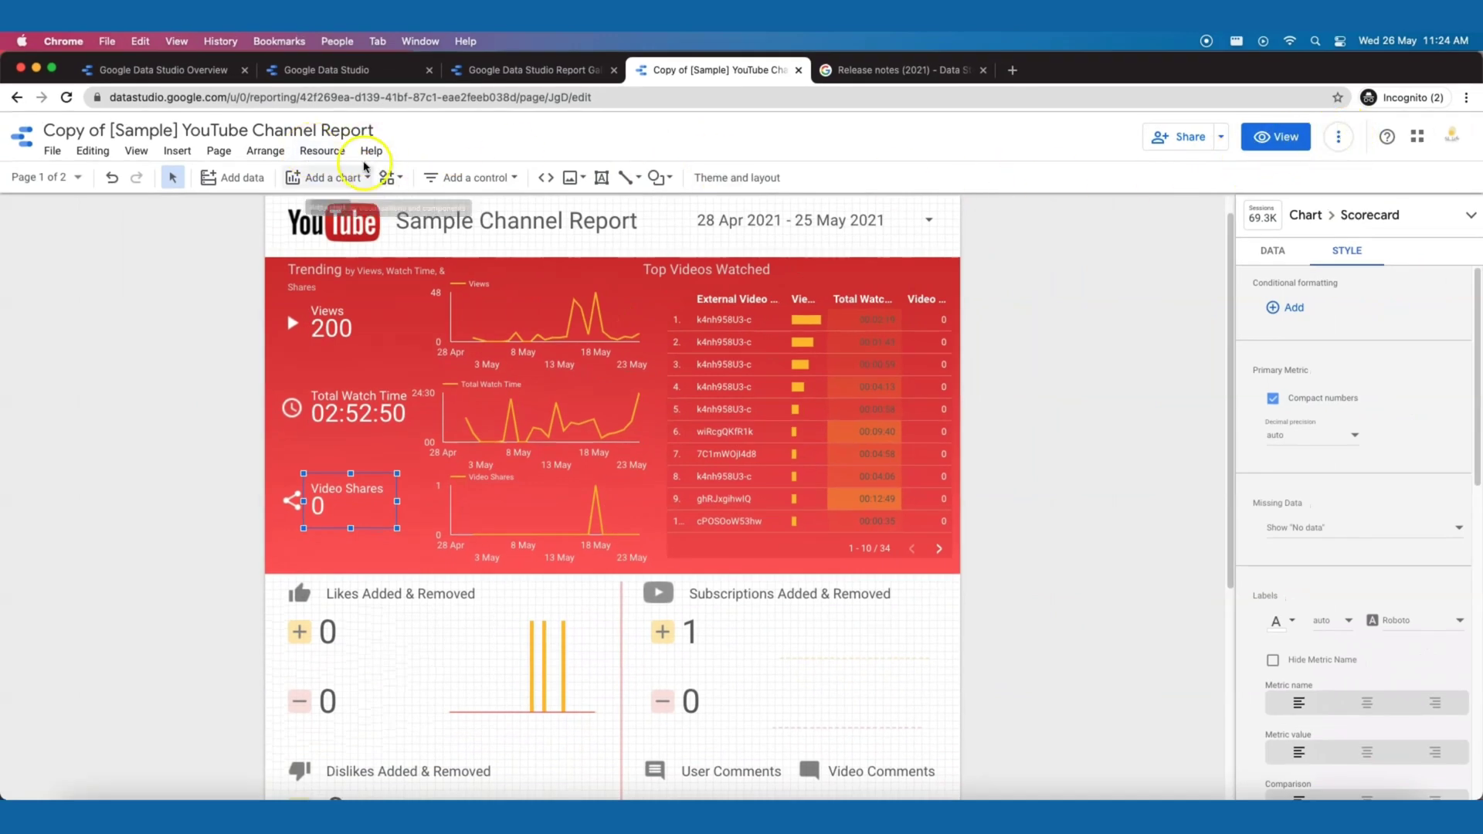
In the YouTube Analytics data source, make the Views field a Number with Sum aggregation
click(344, 151)
click(368, 184)
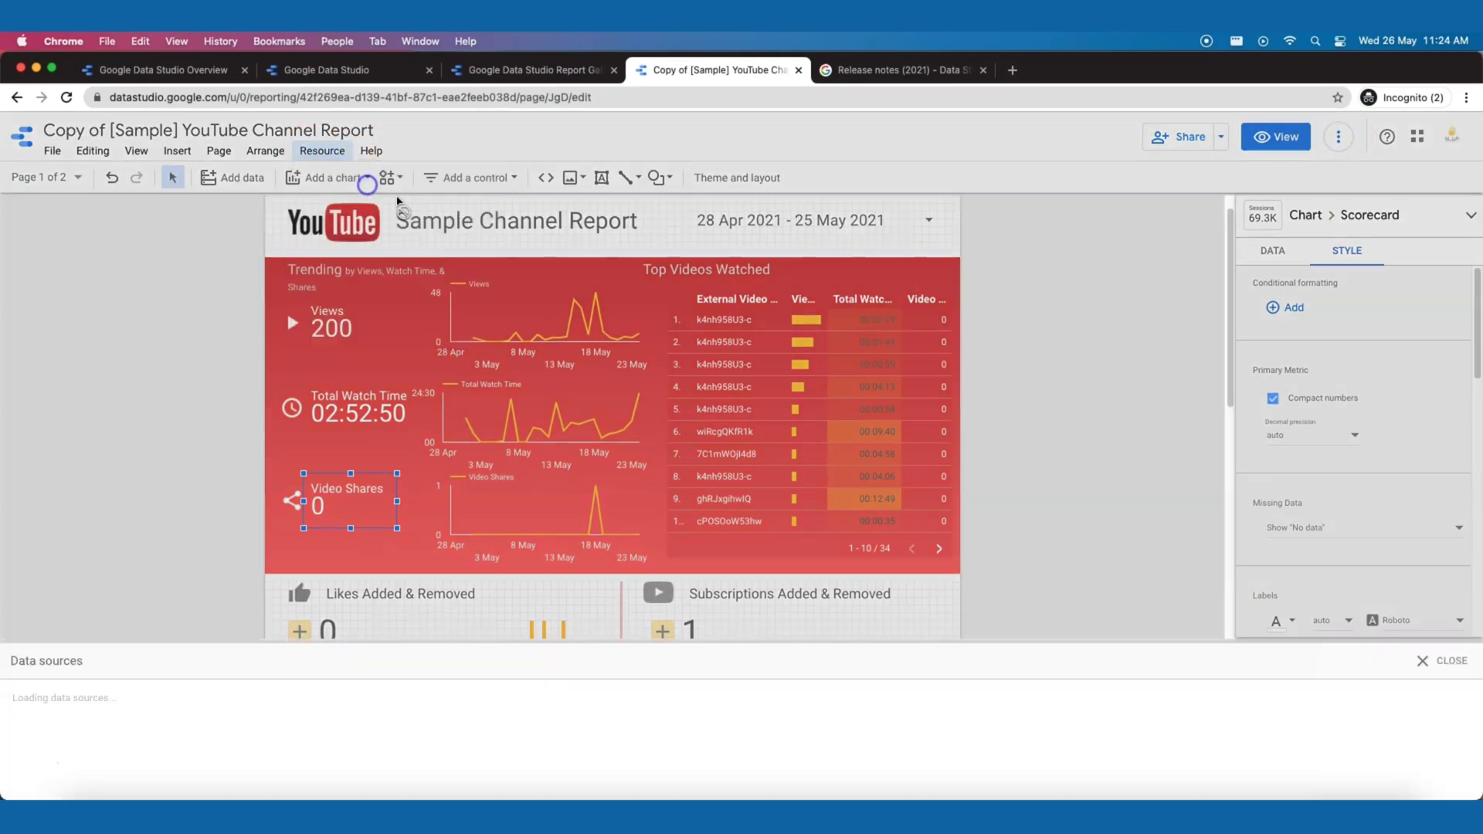
click(968, 247)
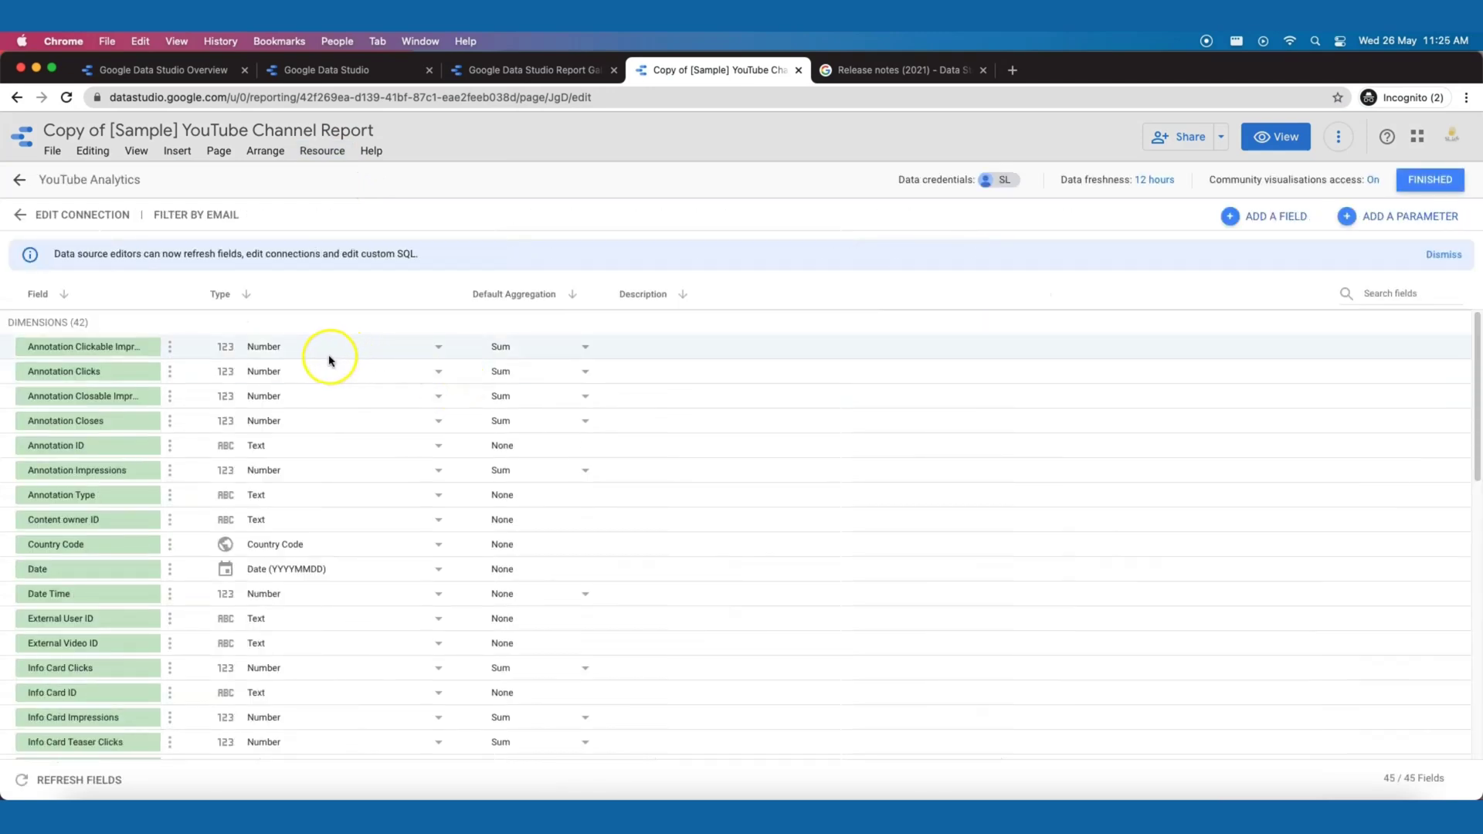
scroll(232, 580, down, 10)
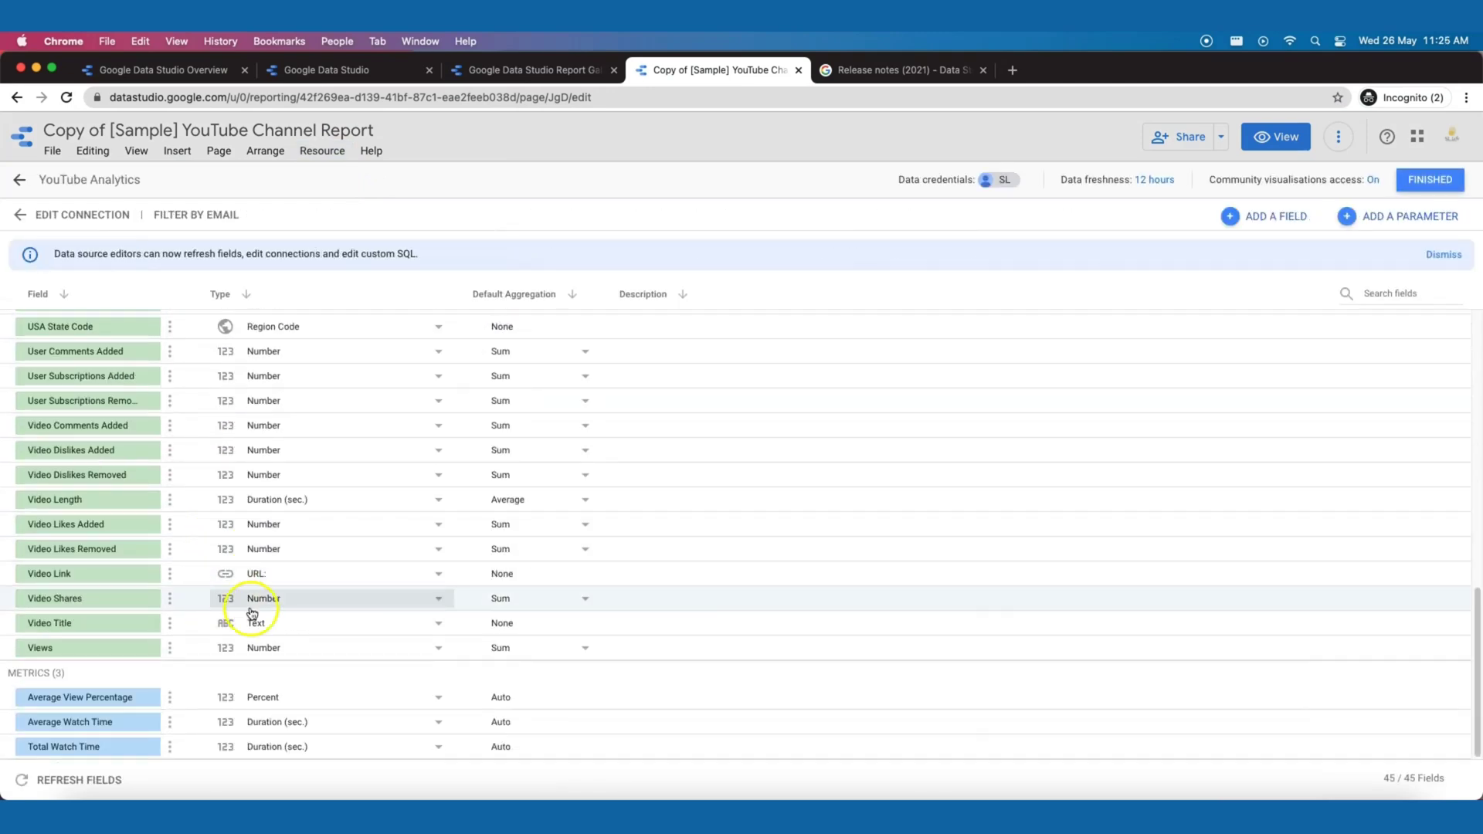
click(342, 656)
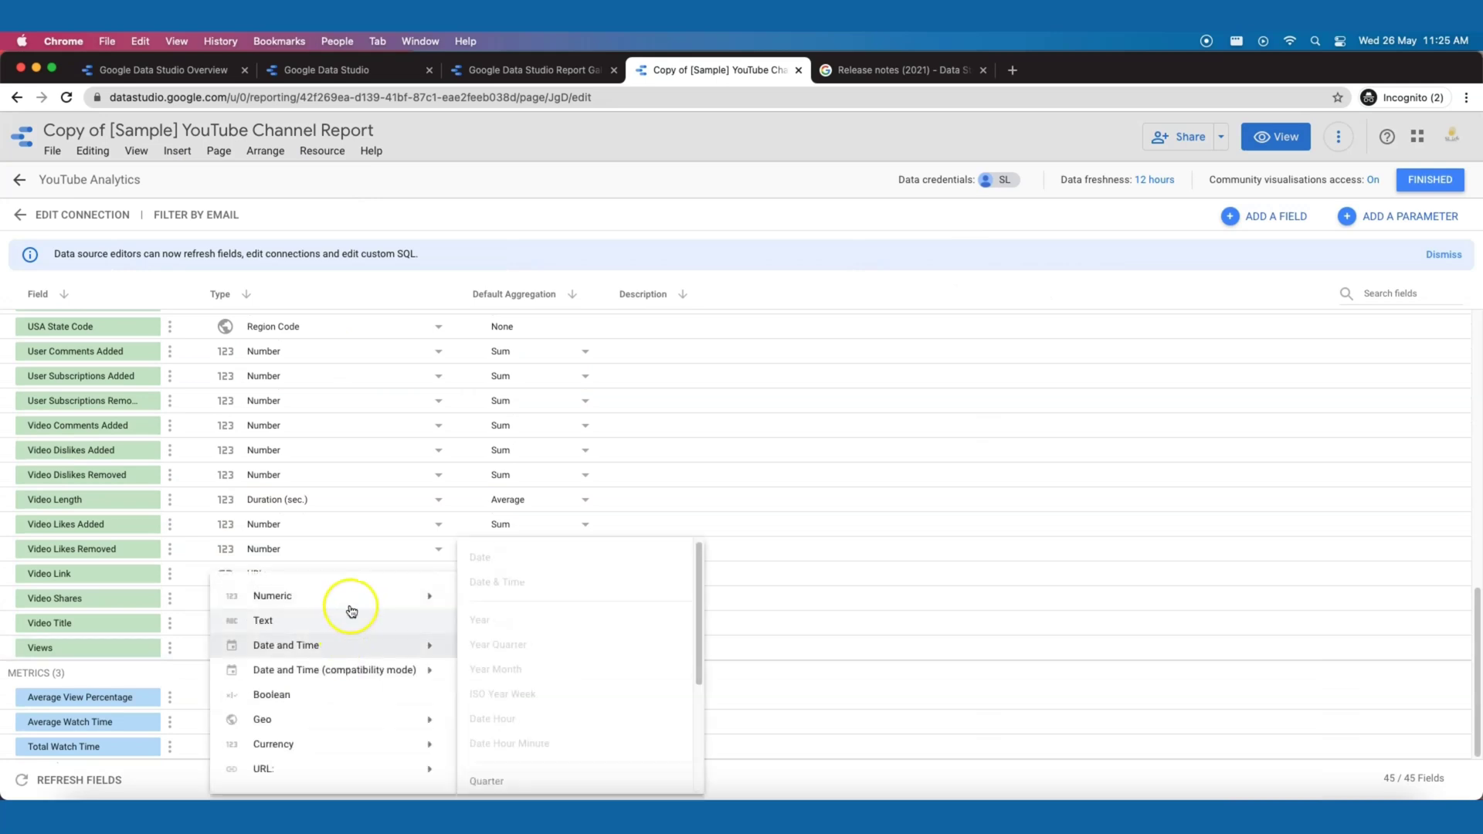
mouse_move(394, 602)
click(531, 603)
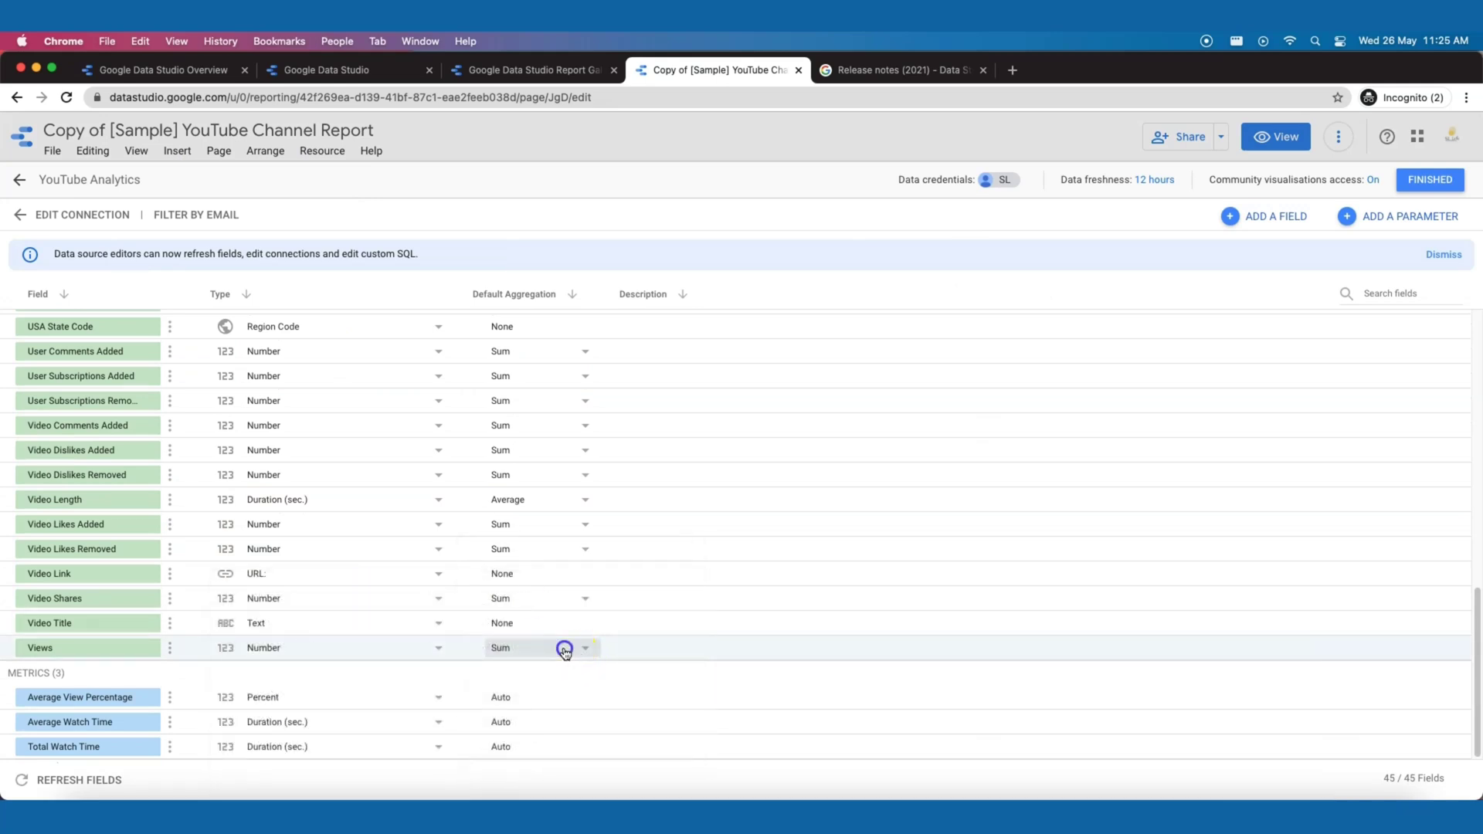
click(568, 649)
click(589, 561)
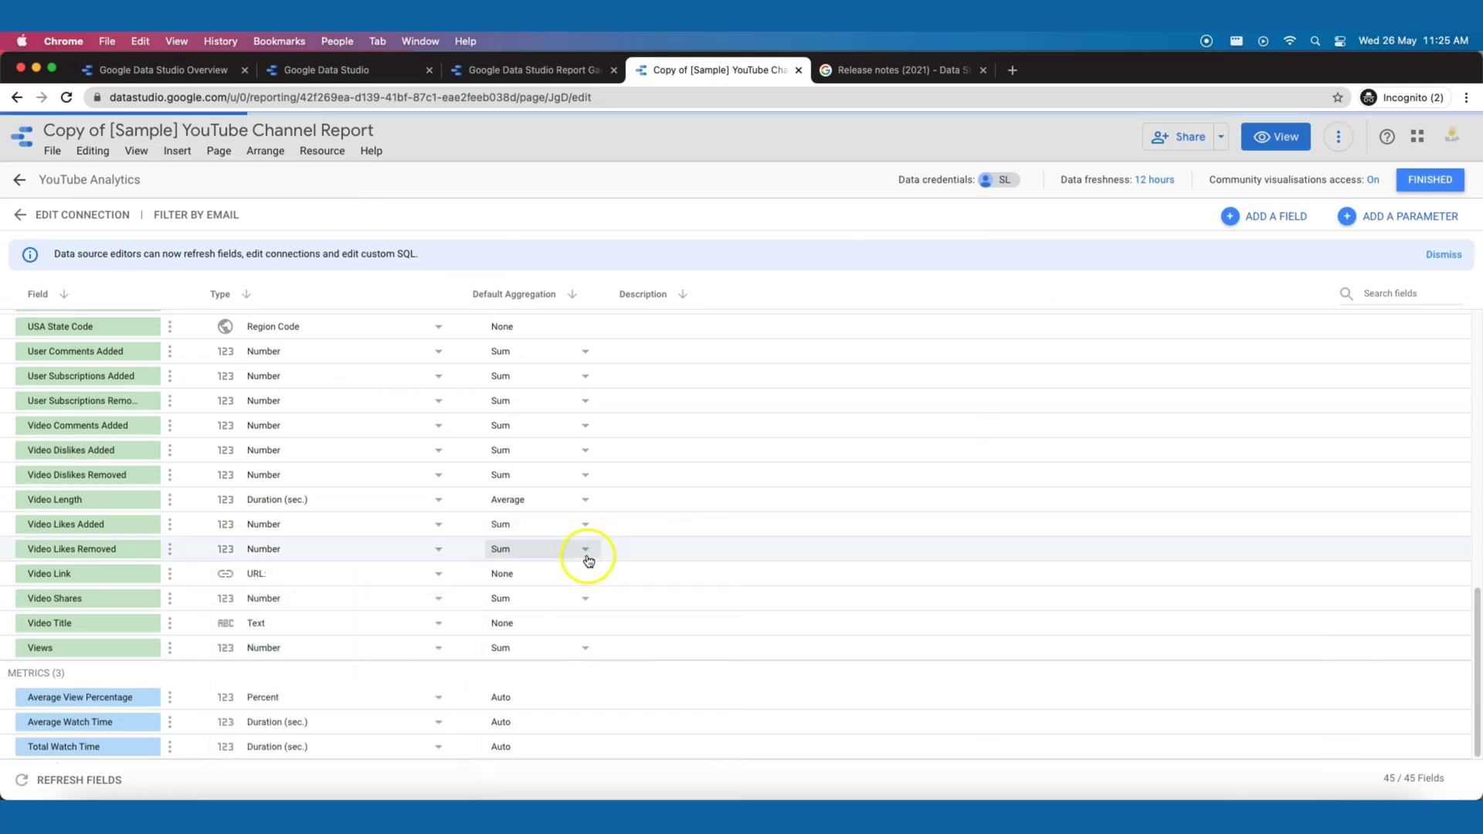
click(527, 652)
click(537, 573)
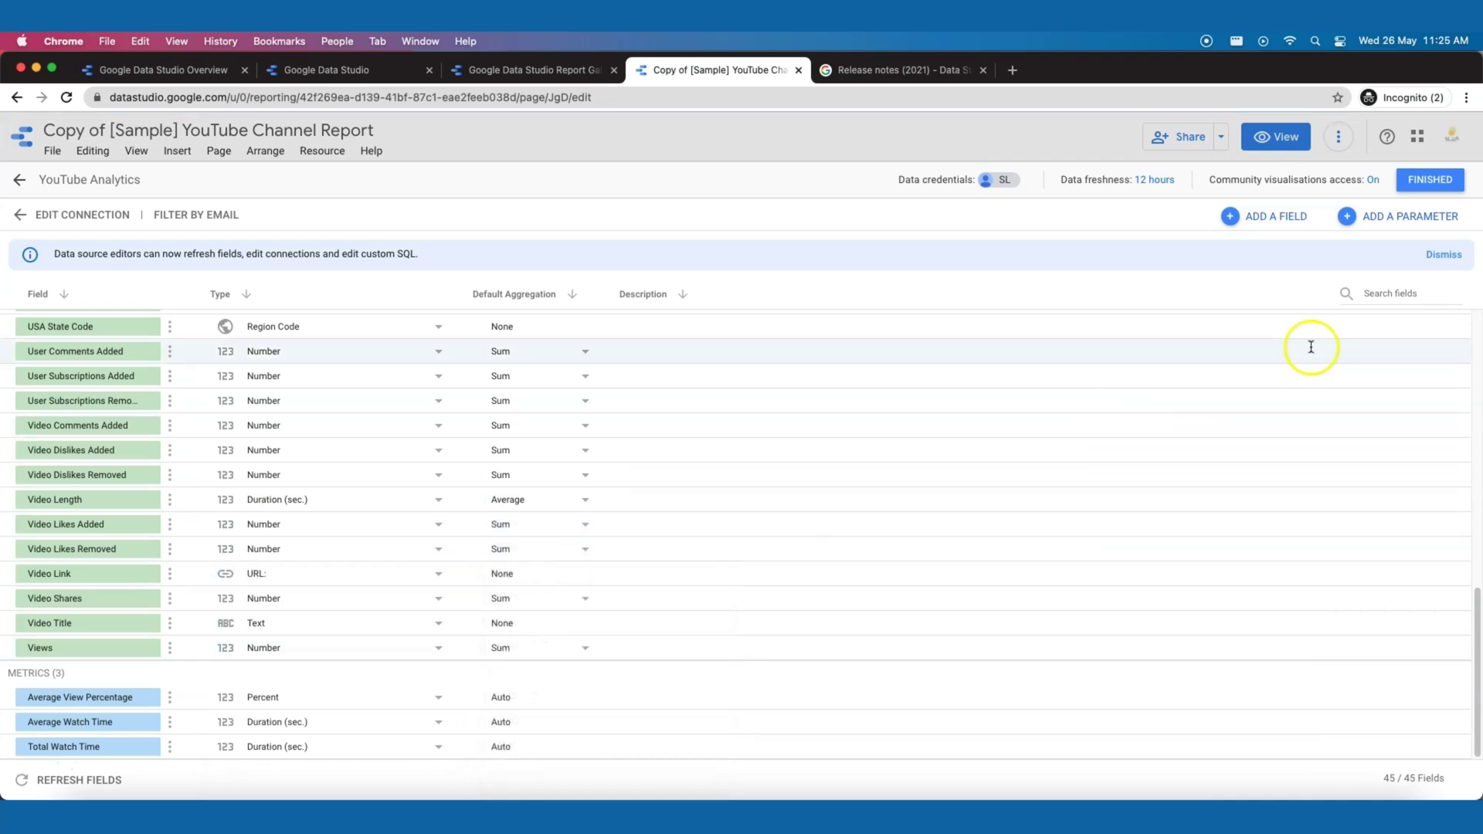
Save the data source changes and refresh the report's data
click(1452, 183)
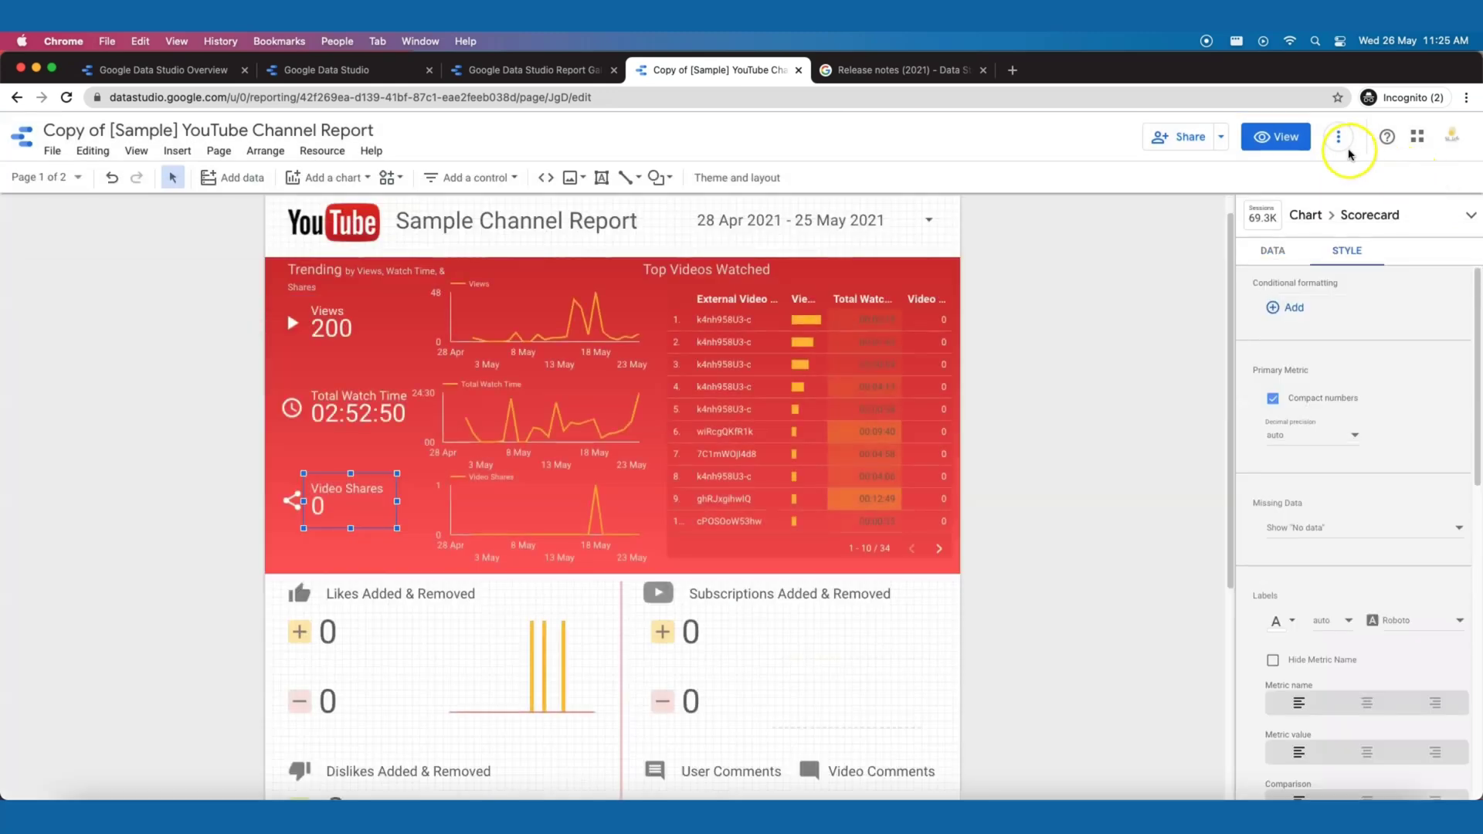
click(1340, 145)
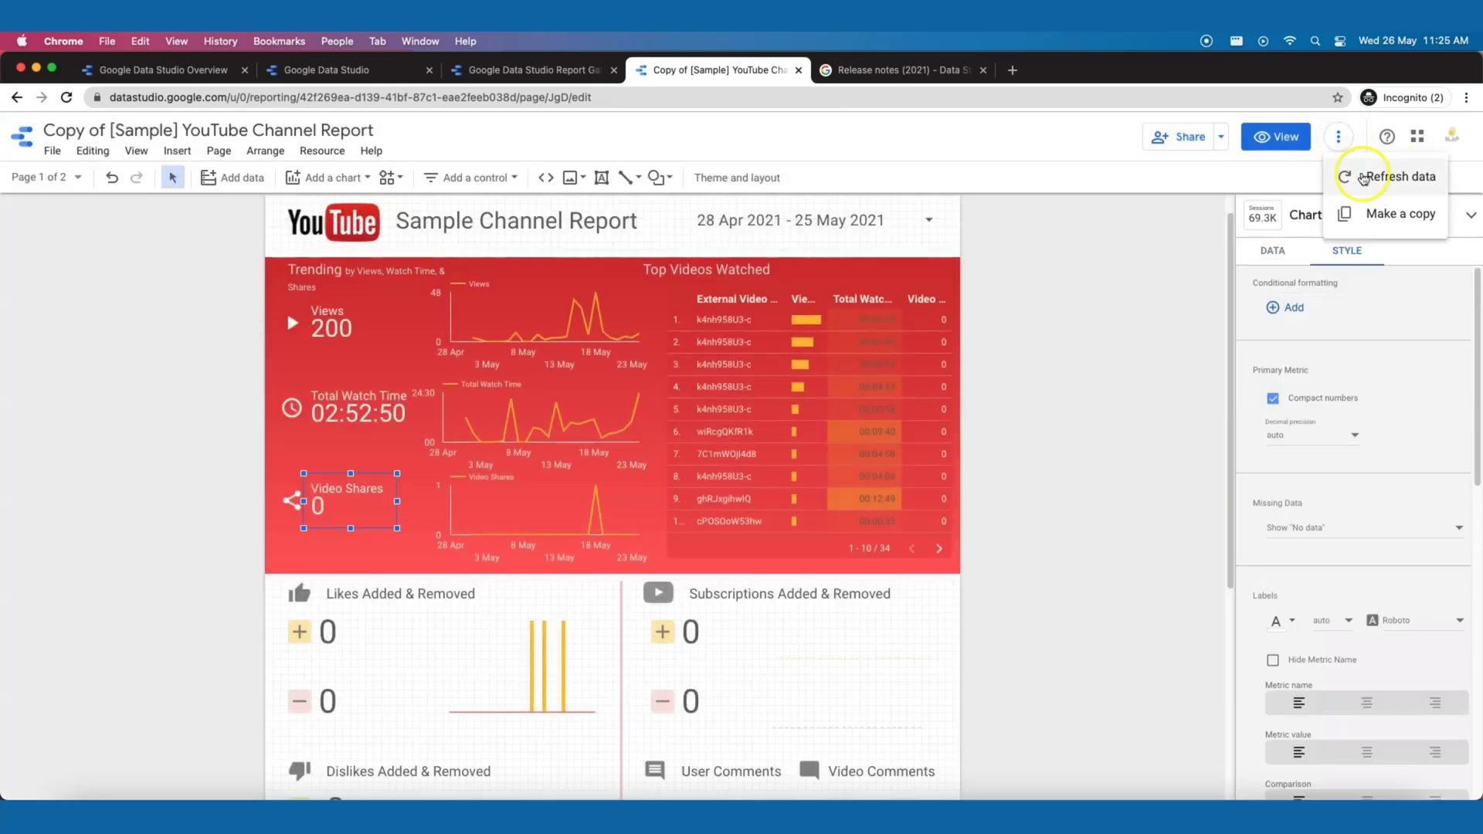
click(1355, 173)
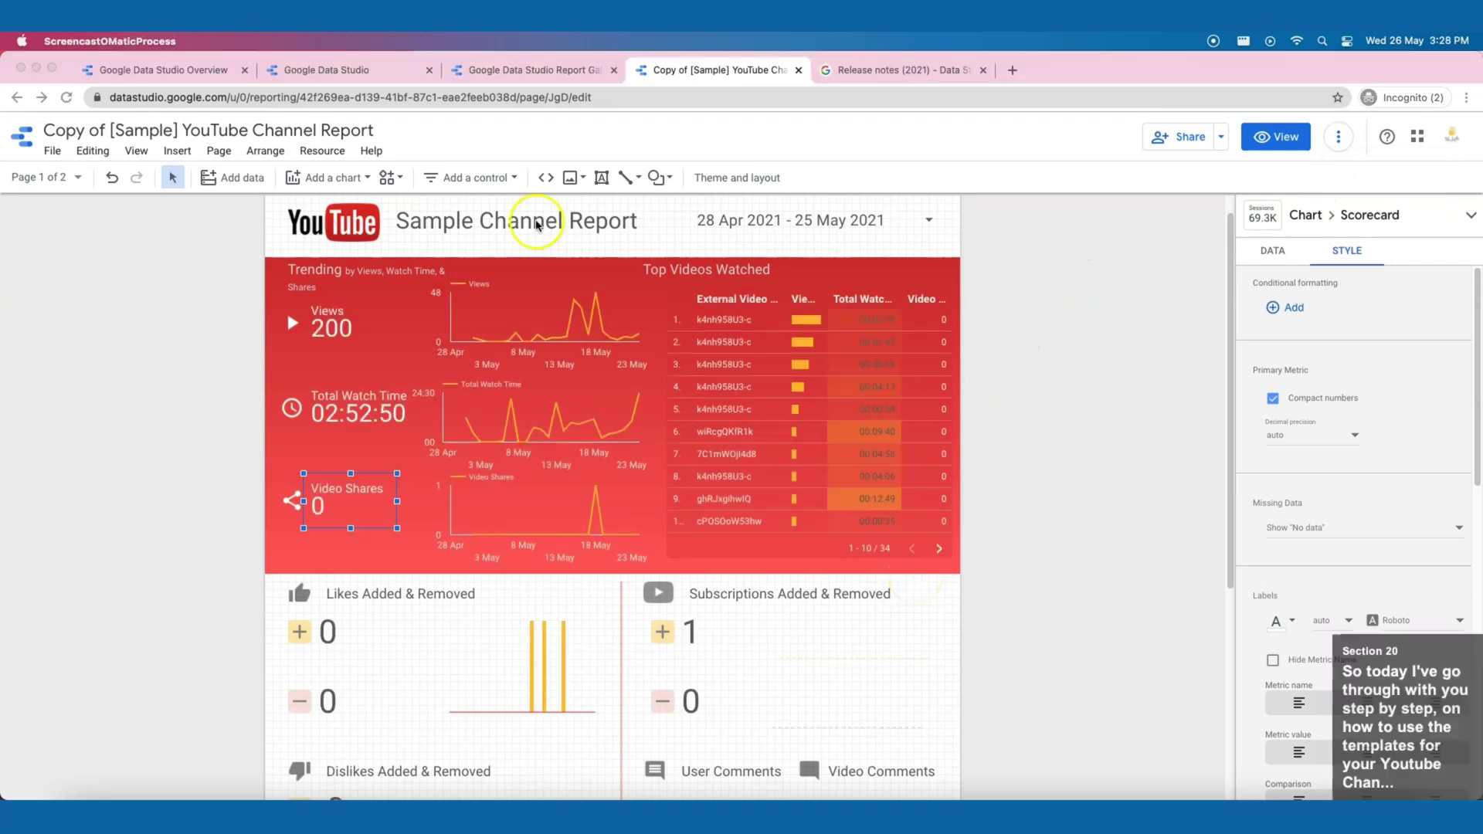
Replace the title text 'Sample Channel Report' with 'Danalyser', correcting a mistyped letter
click(537, 224)
click(535, 222)
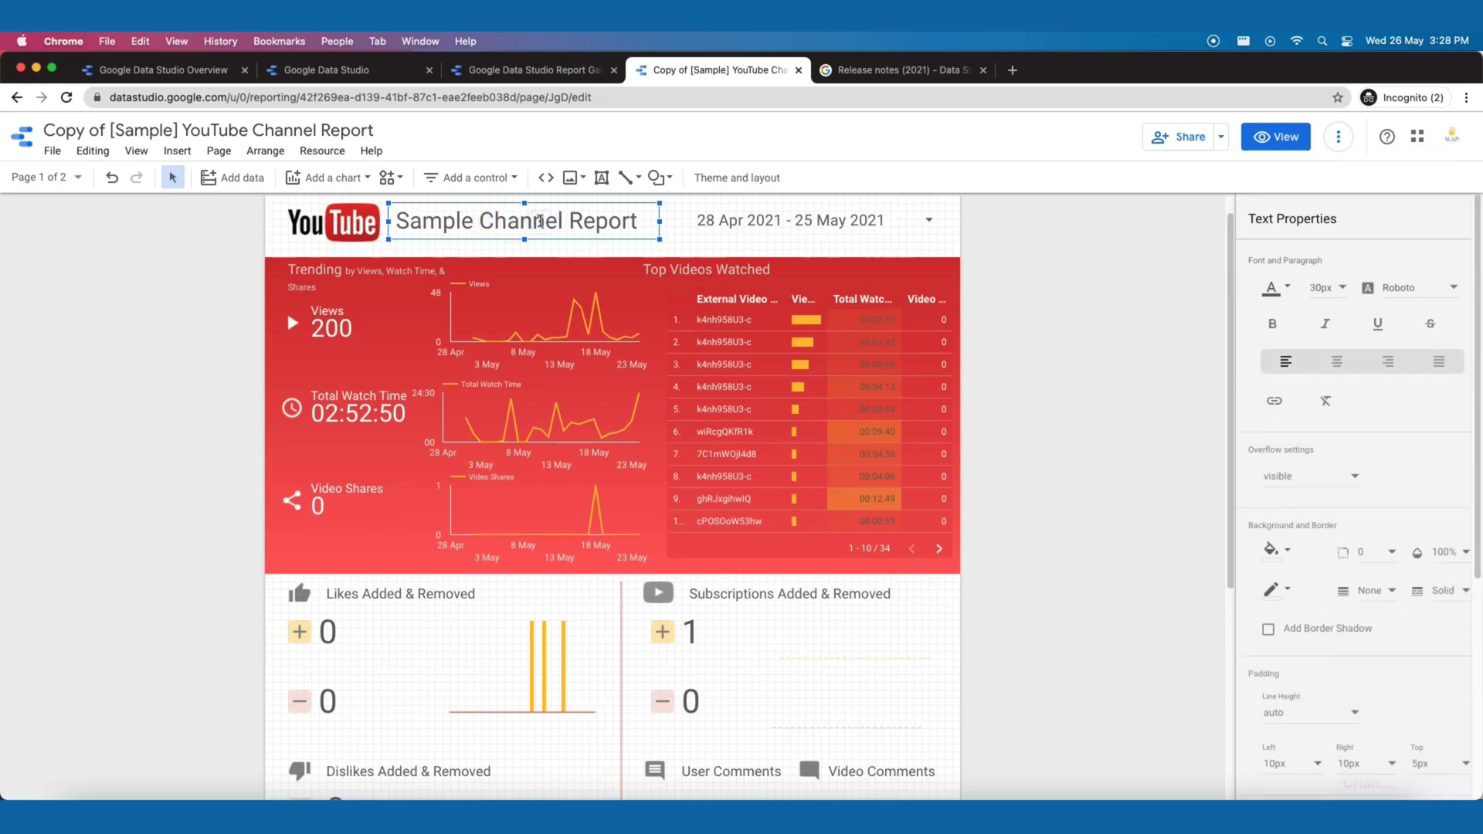
triple_click(539, 221)
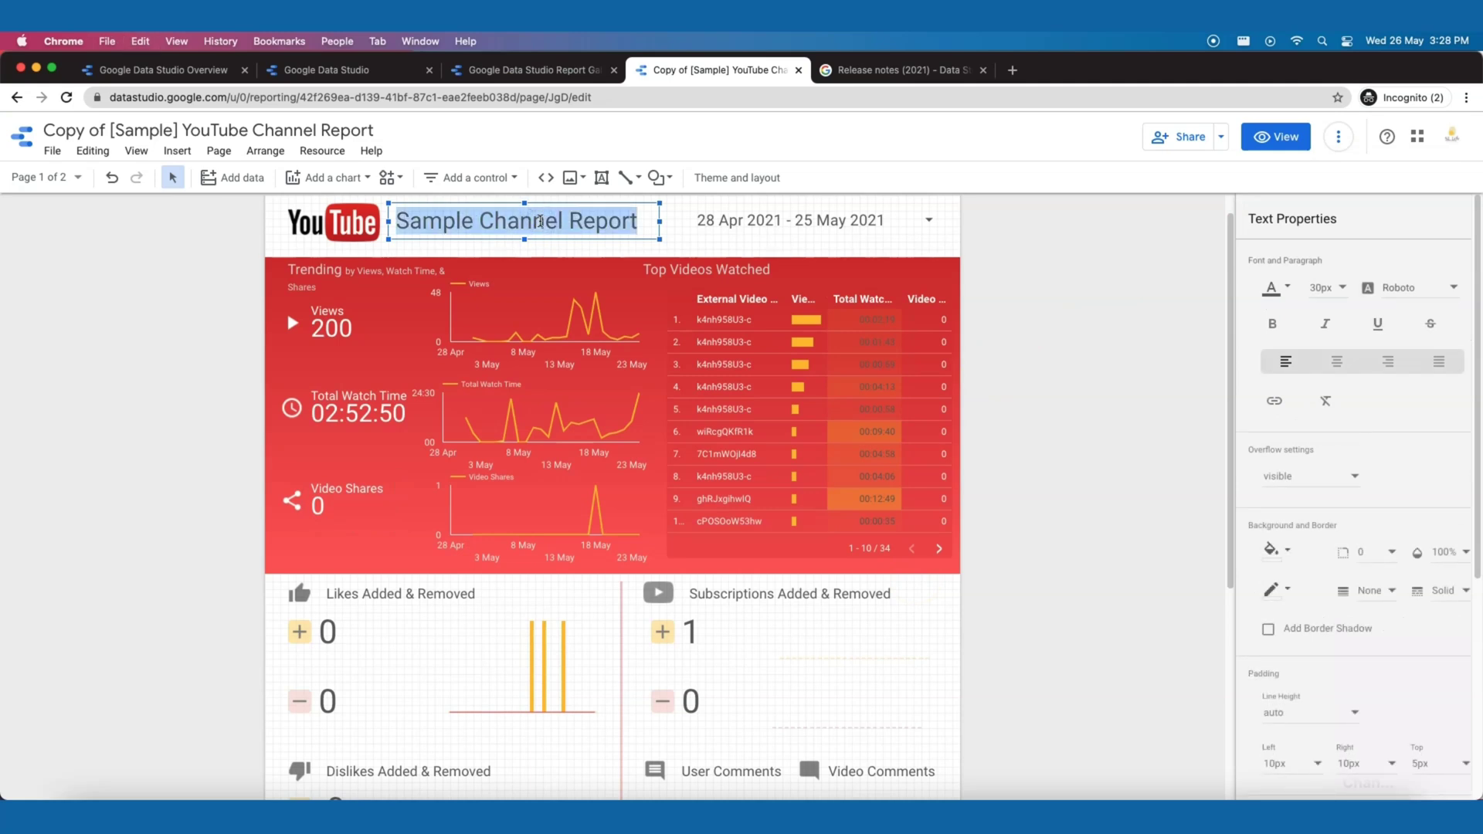
text(Daa)
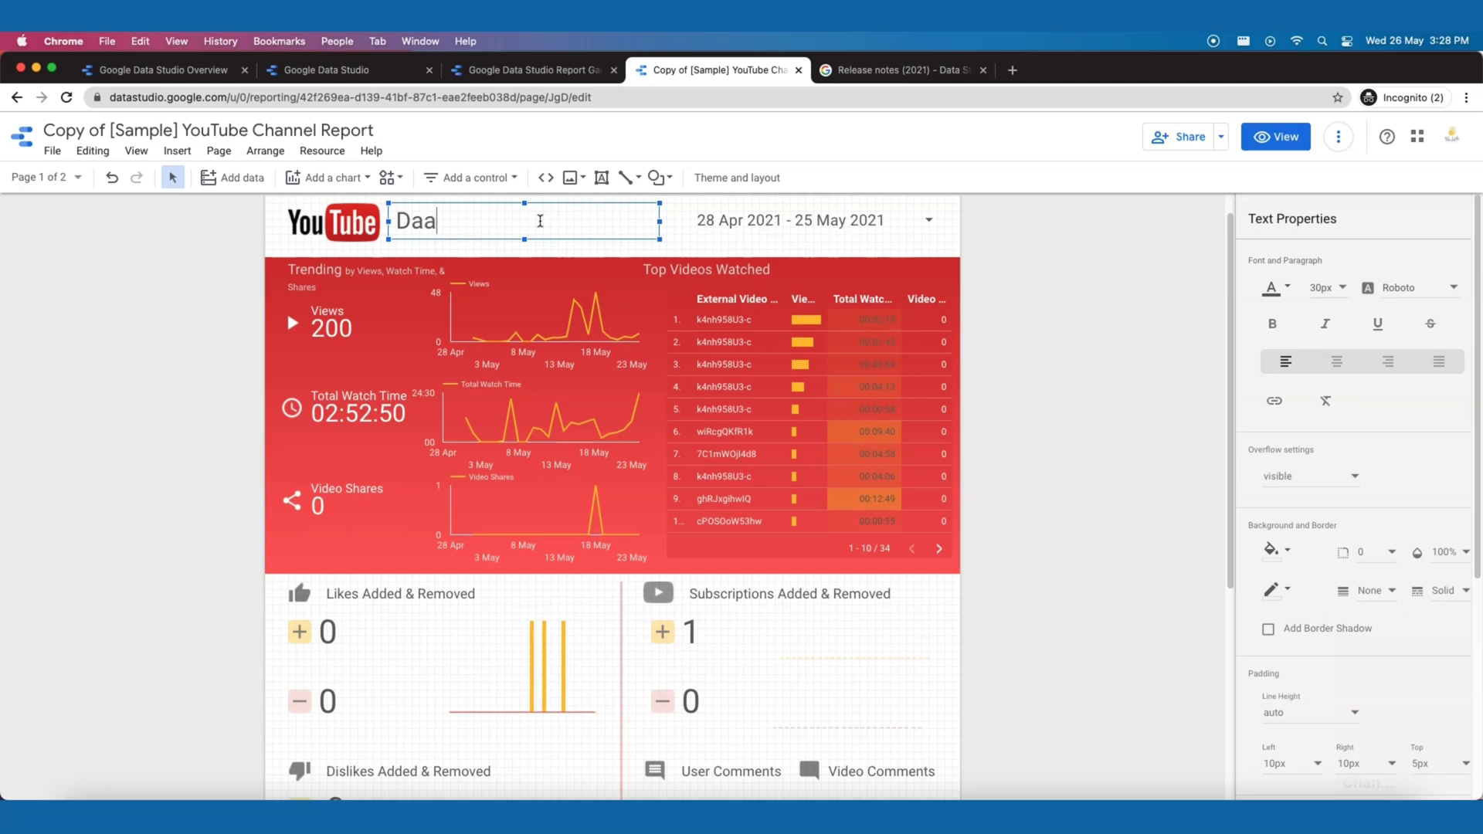
key(BackSpace)
text(nalyser)
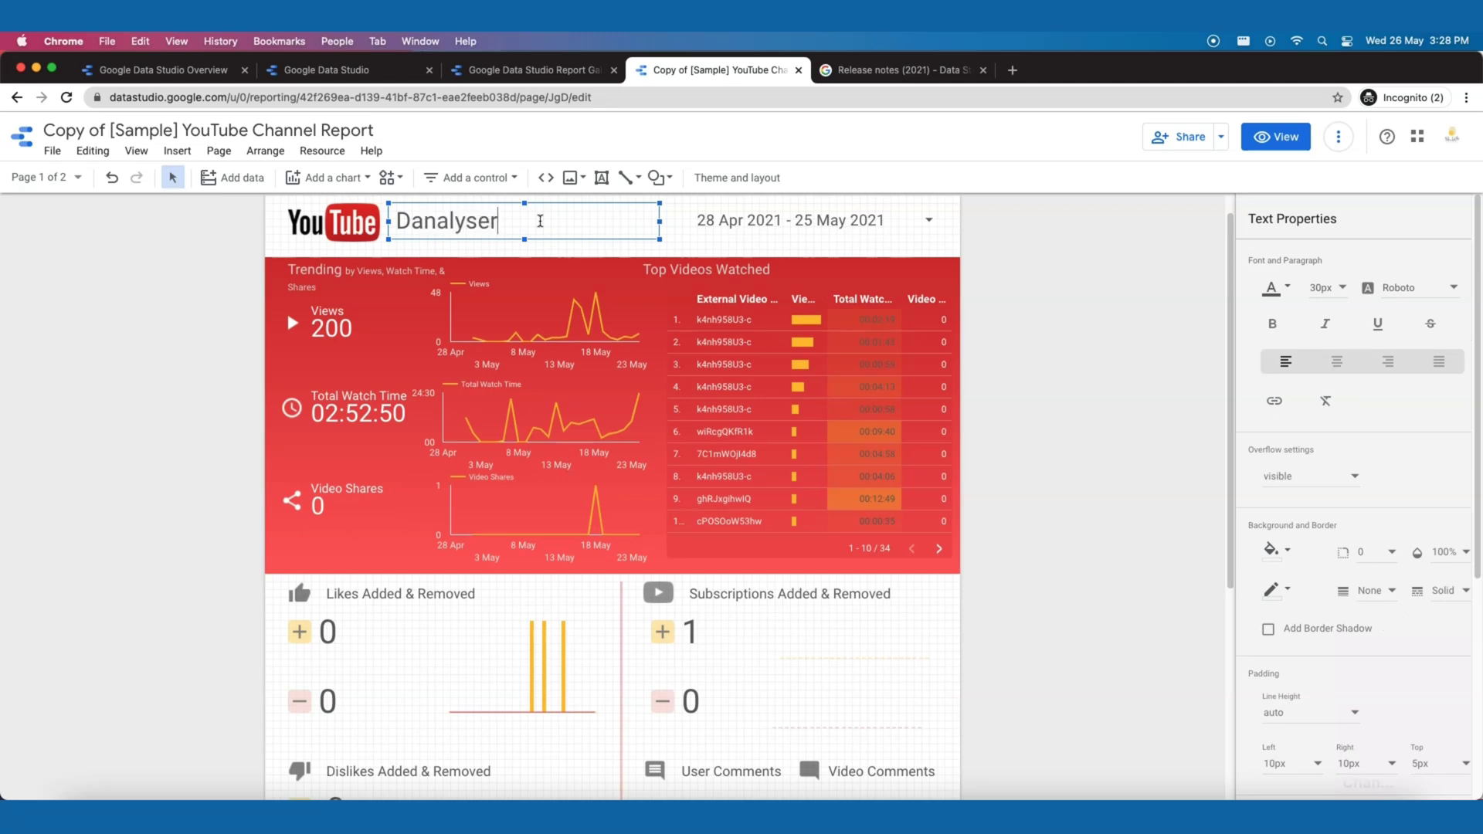